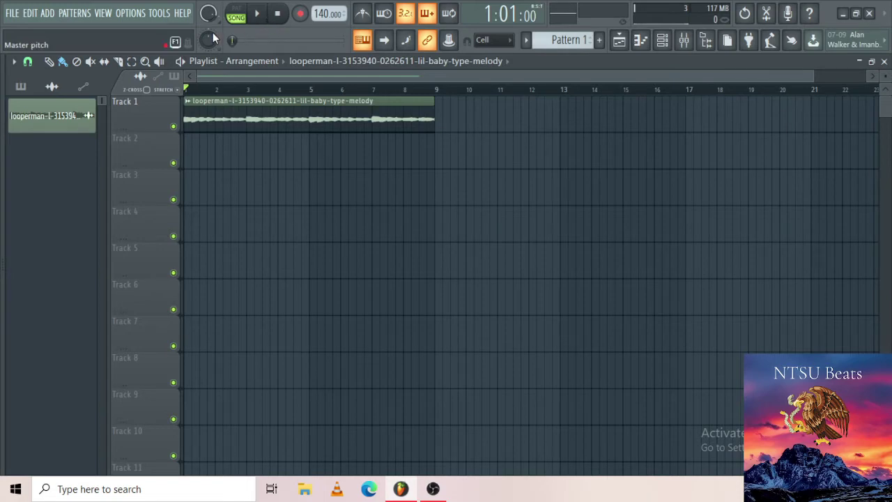
Play back the lil-baby-type-melody clip on Track 1 nearly to its end and stop it
click(2, 121)
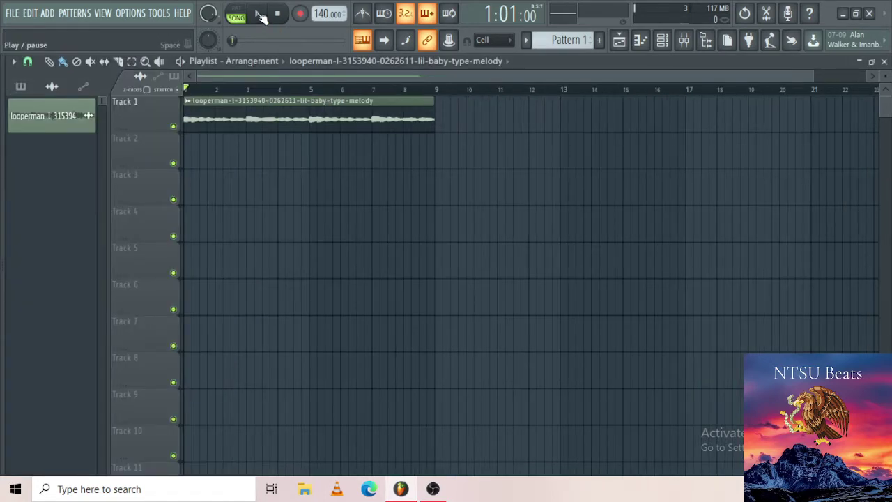
click(260, 15)
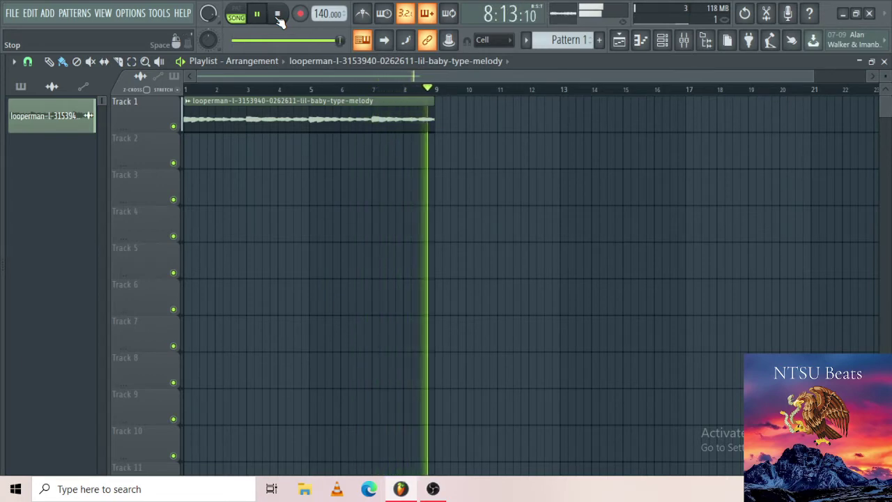
click(278, 16)
Audition neighbouring looperman loops in the browser and add the trap-guitar-like-metro-boomin loop at the start of Track 2
mouse_move(2, 130)
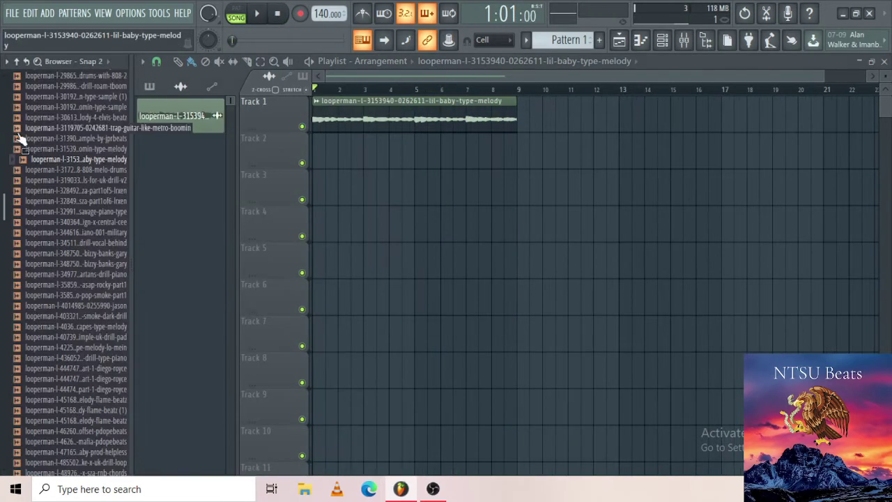
click(78, 139)
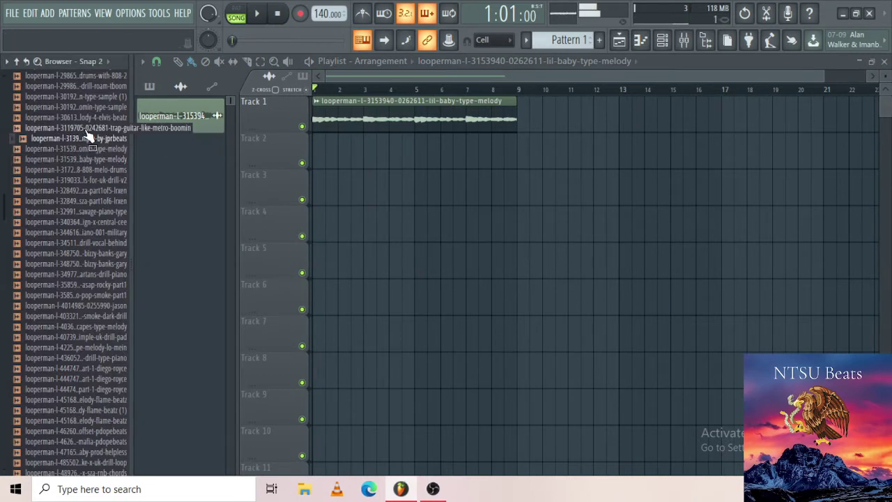
click(84, 128)
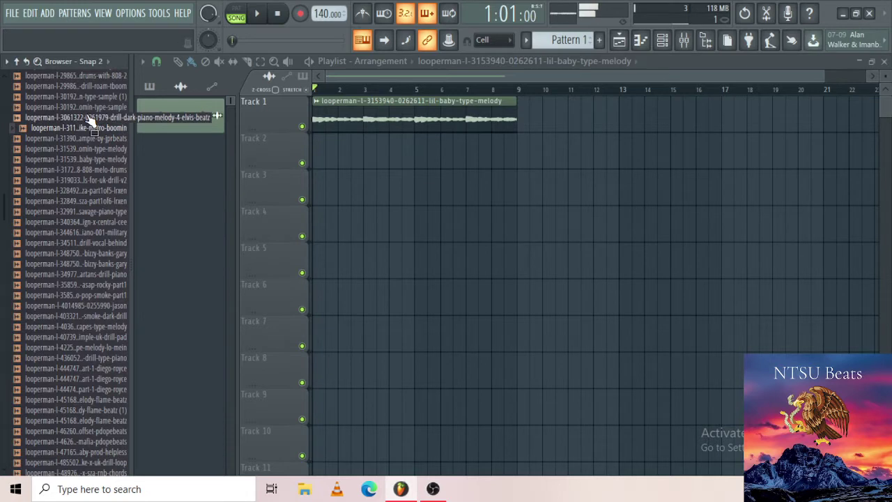
click(88, 118)
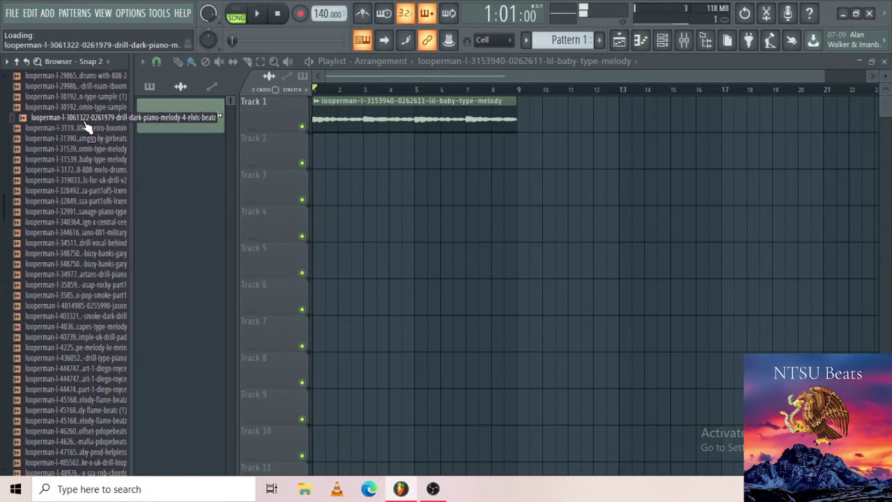
click(82, 128)
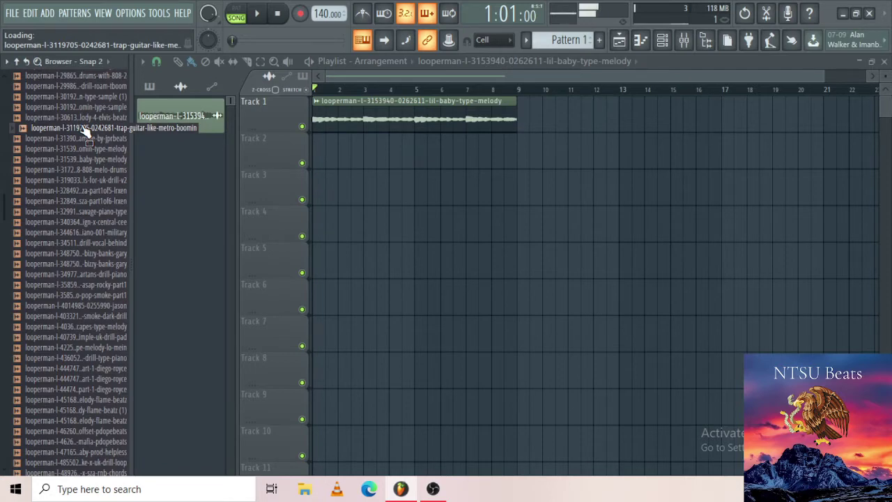
drag(83, 129, 185, 156)
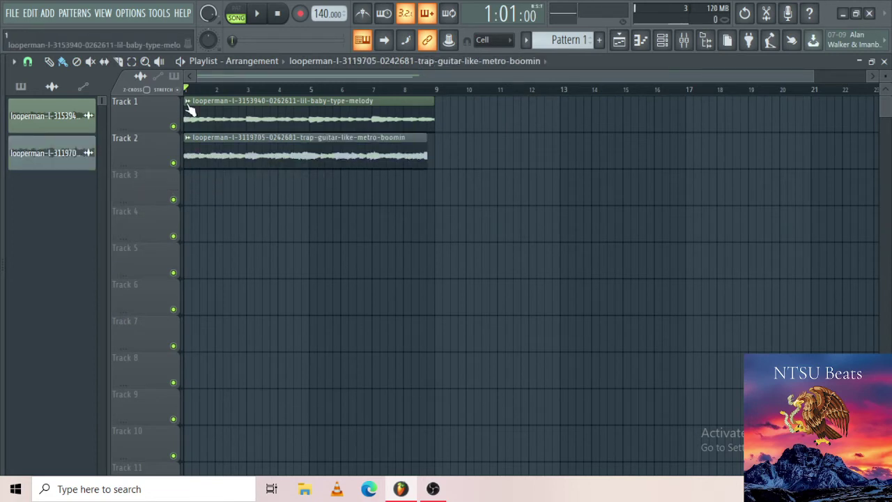
Mute Track 1, which holds the lil-baby-type-melody clip
right_click(49, 118)
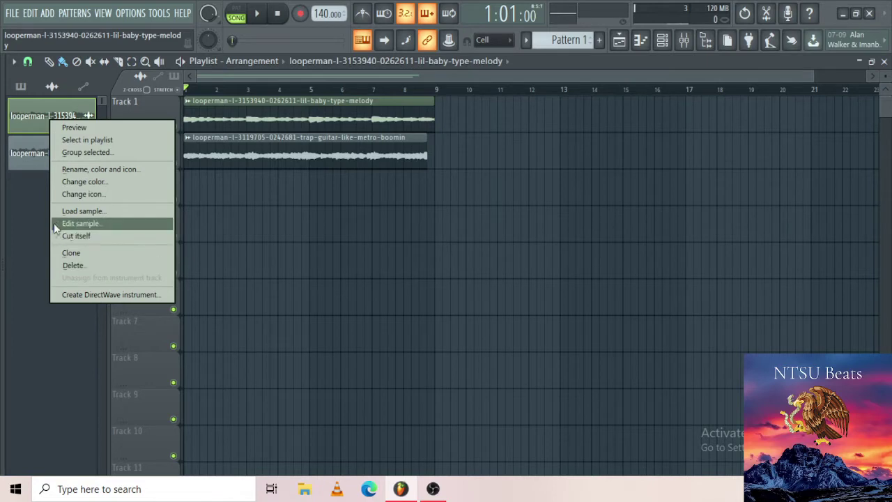
click(40, 194)
click(173, 127)
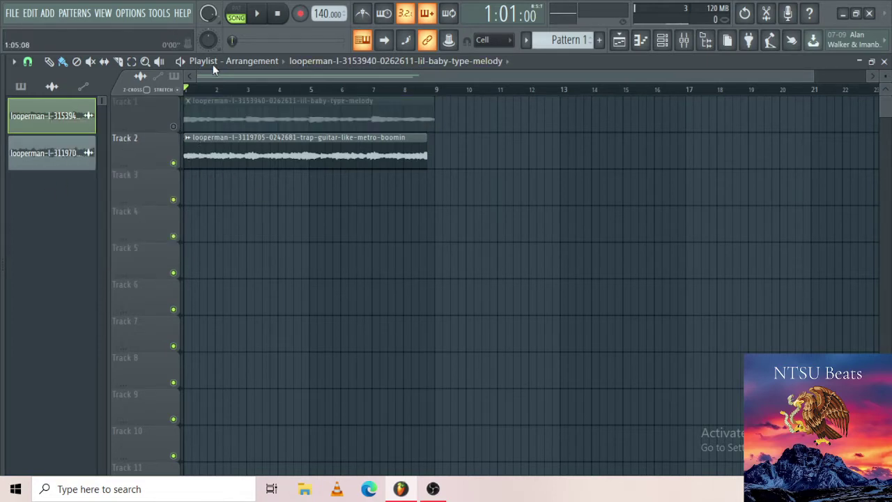
Open the trap-guitar loop on Track 2 in the Edison audio editor and detect its beats
click(292, 149)
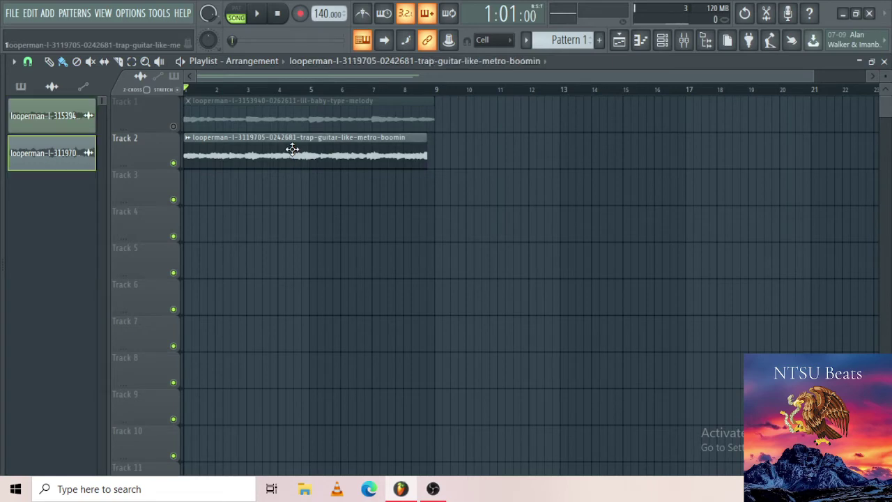
double_click(292, 149)
right_click(346, 413)
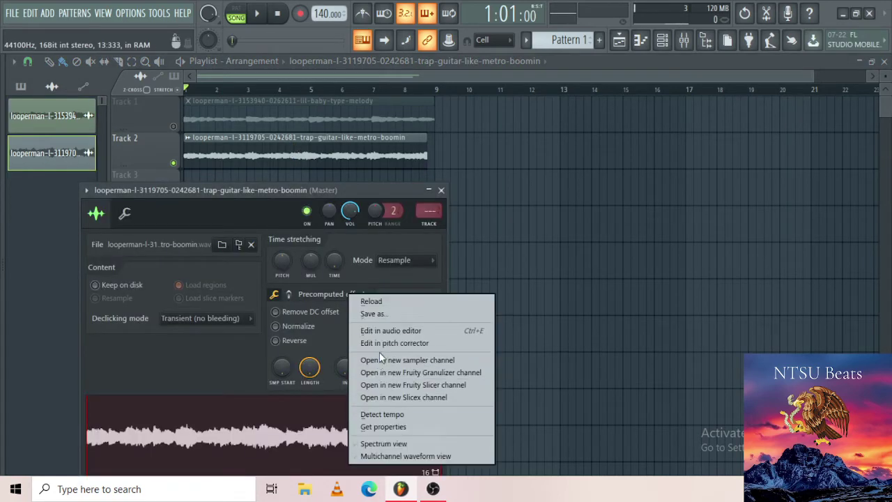
click(384, 330)
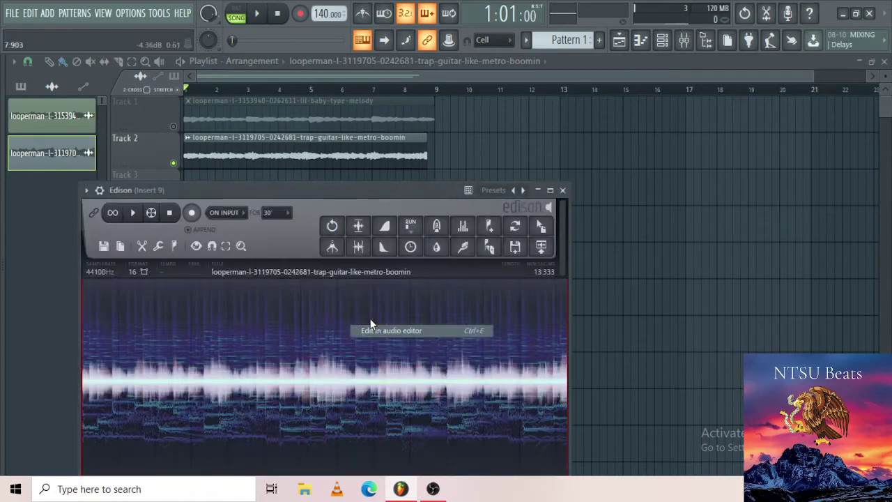
click(174, 249)
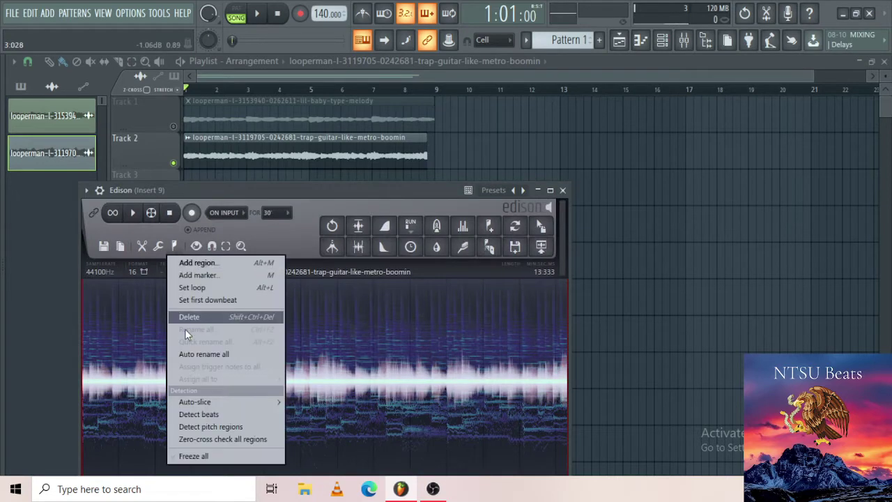
click(199, 413)
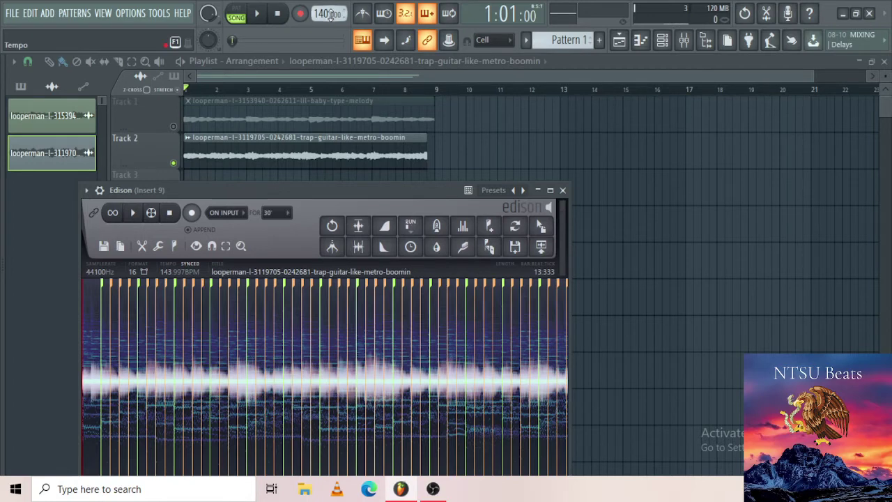
Set the project tempo to 143.997 BPM and restretch all channels
scroll(324, 16, up, 1)
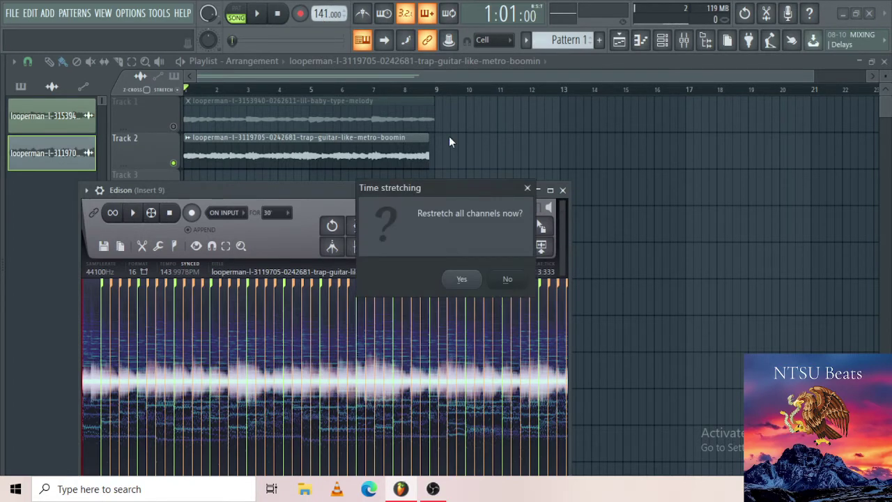
click(527, 187)
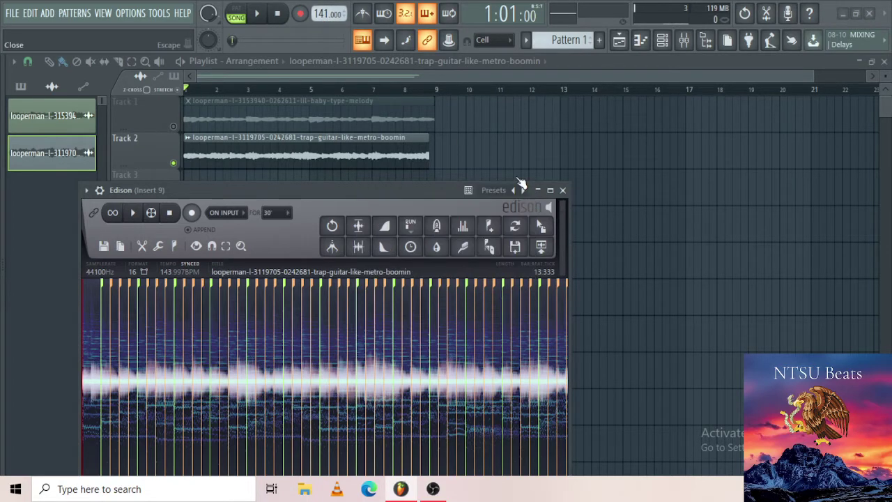
right_click(326, 15)
click(363, 159)
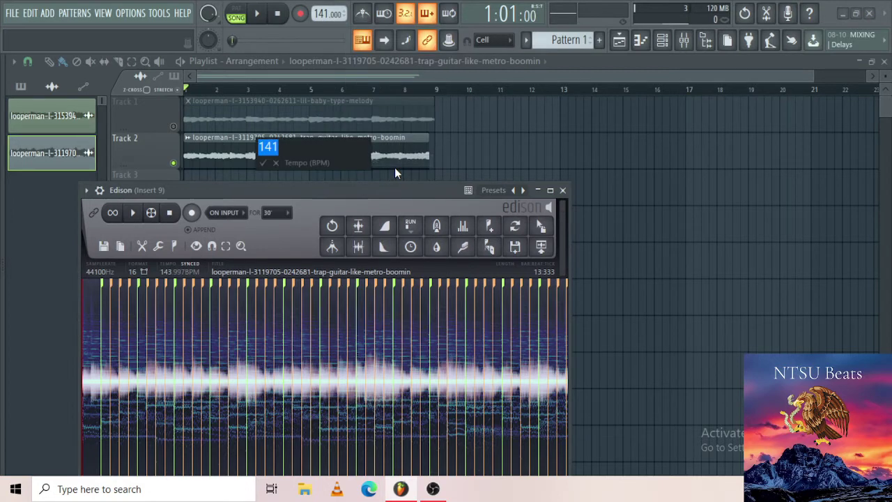
text(143.)
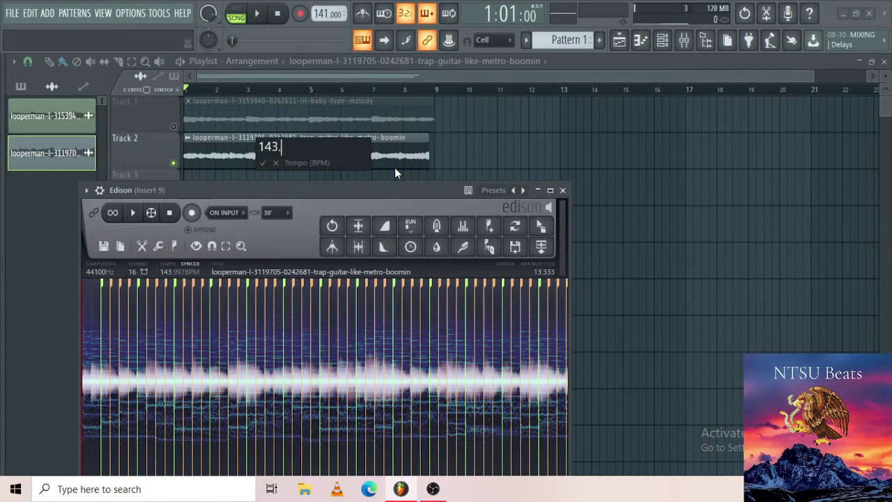
text(997)
click(277, 163)
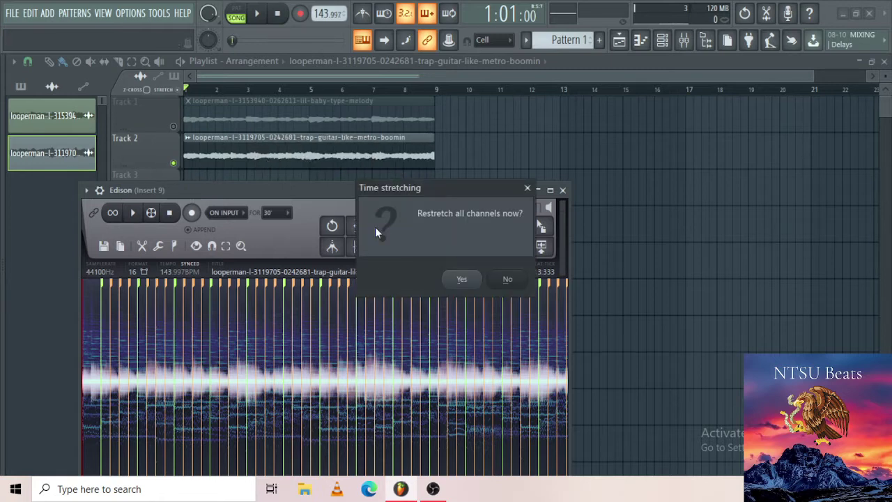
click(478, 280)
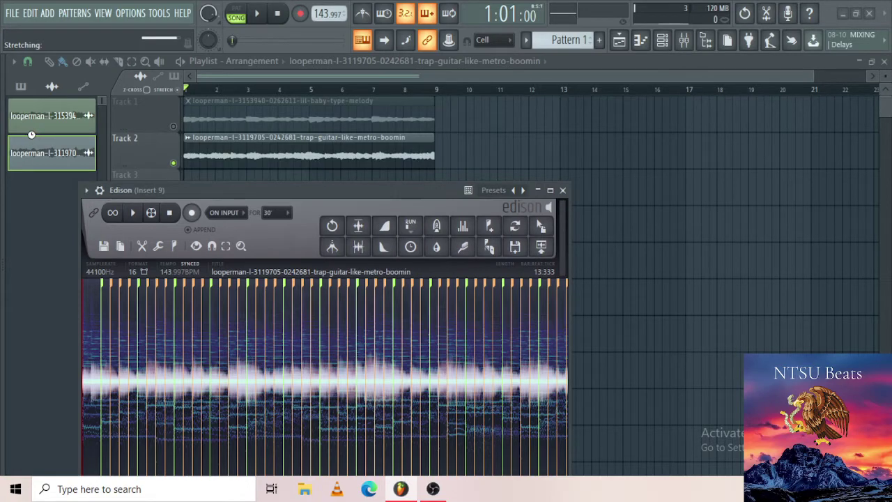
Close Edison, delete the lil-baby-type-melody channel and move the trap-guitar clip up to the start of Track 1
click(563, 190)
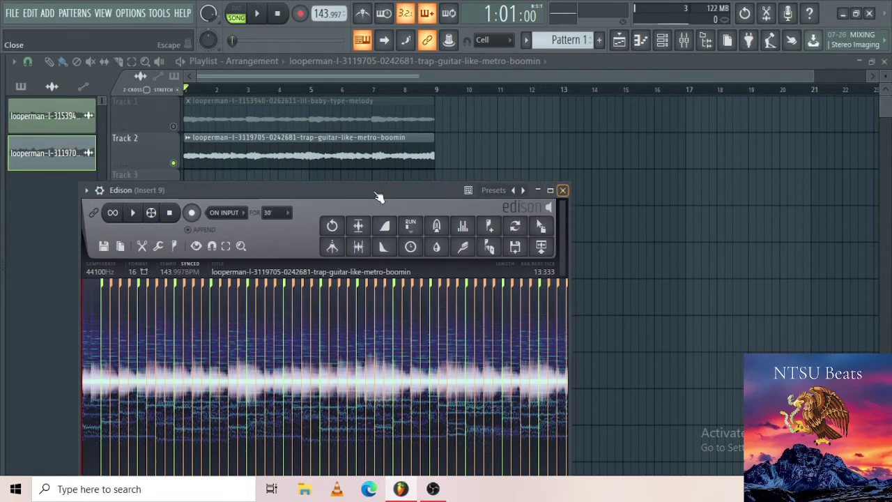
click(620, 42)
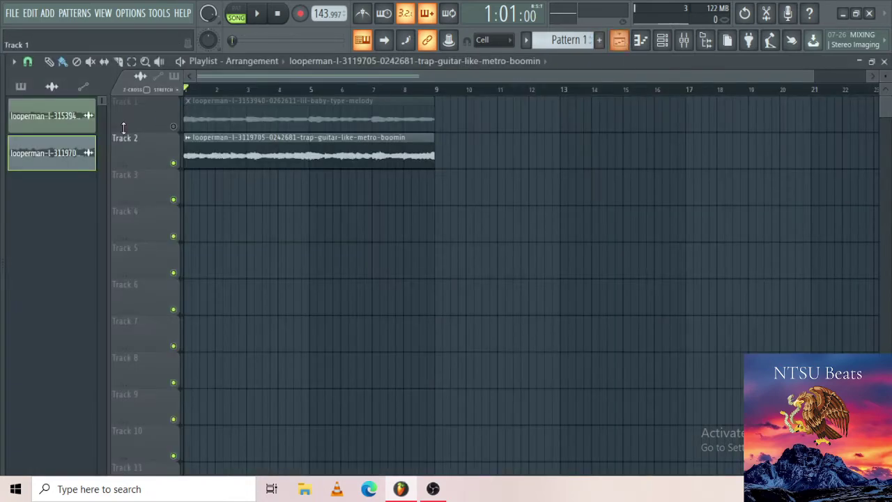
right_click(78, 125)
click(142, 272)
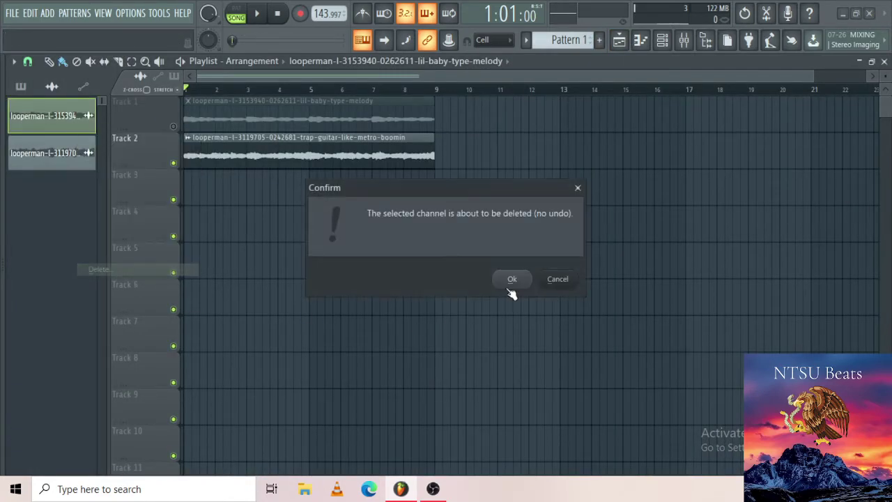
click(512, 279)
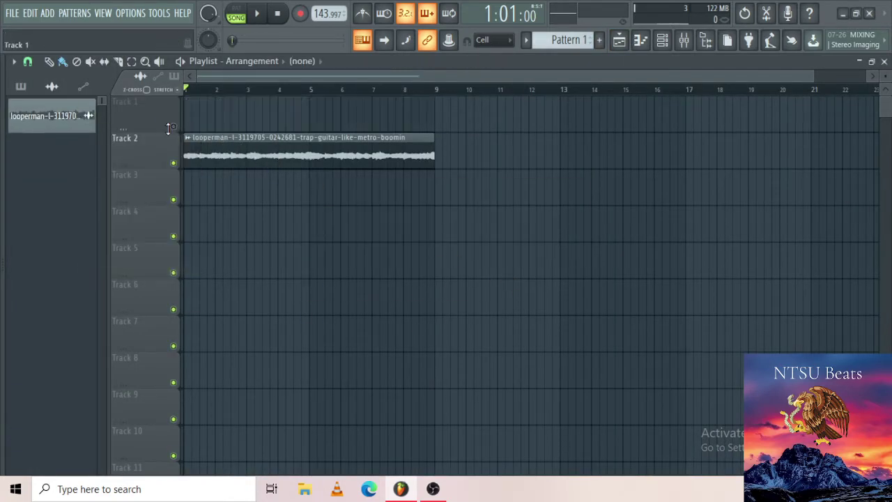
drag(223, 139, 223, 105)
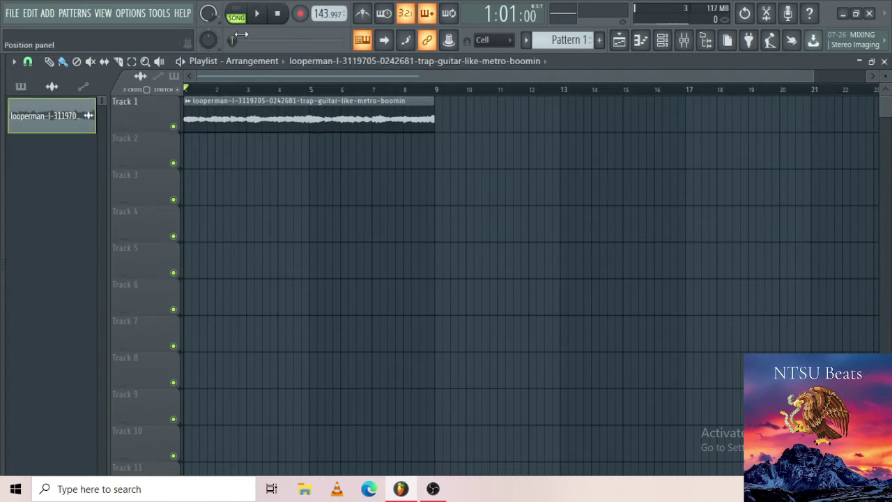
Start song playback and place Pattern 1 on Track 3, spanning from bar 1 to the start of bar 9
click(257, 14)
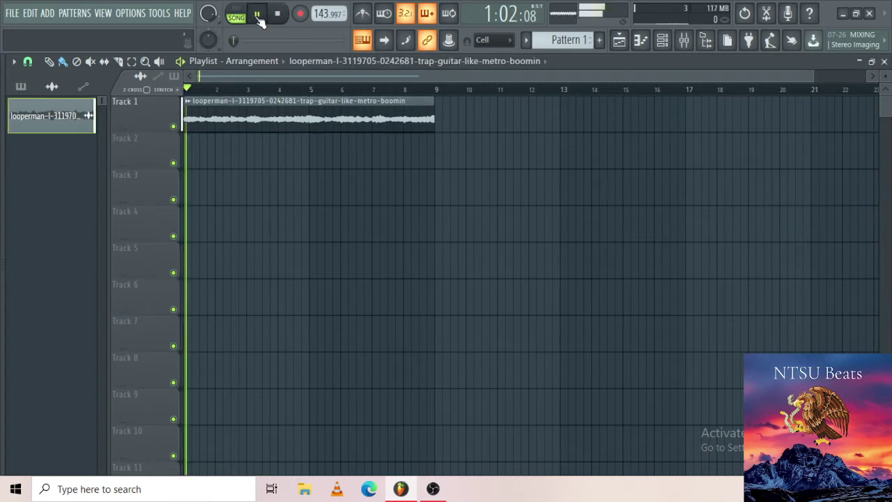
click(599, 41)
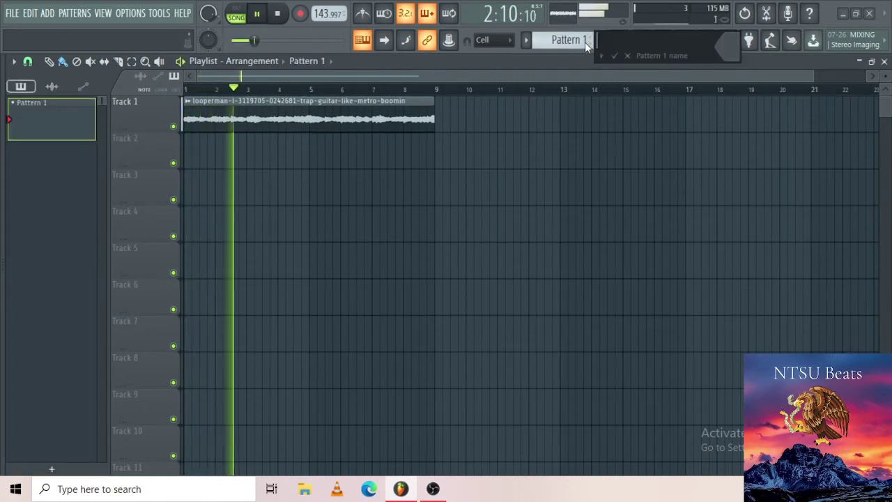
click(217, 190)
drag(221, 189, 430, 205)
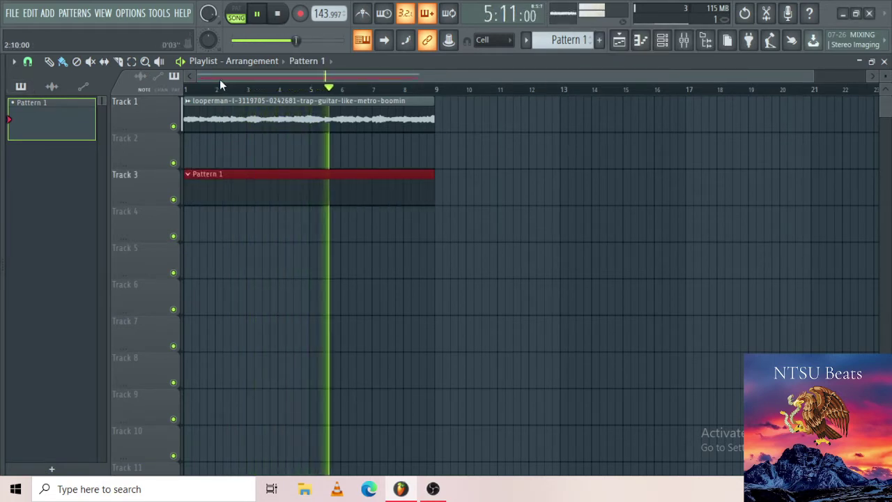
ctrl+click(474, 224)
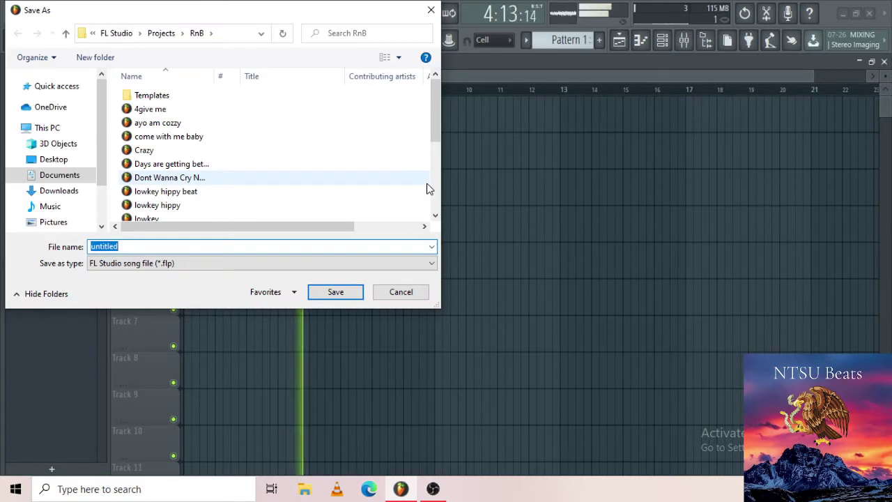
Save the project as ok in the Trap folder under Projects, and stop playback
text(ok)
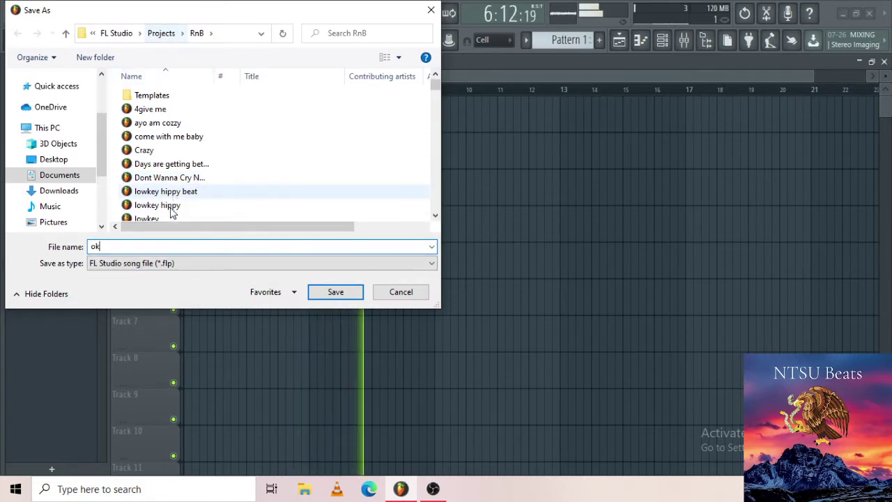
scroll(179, 192, down, 3)
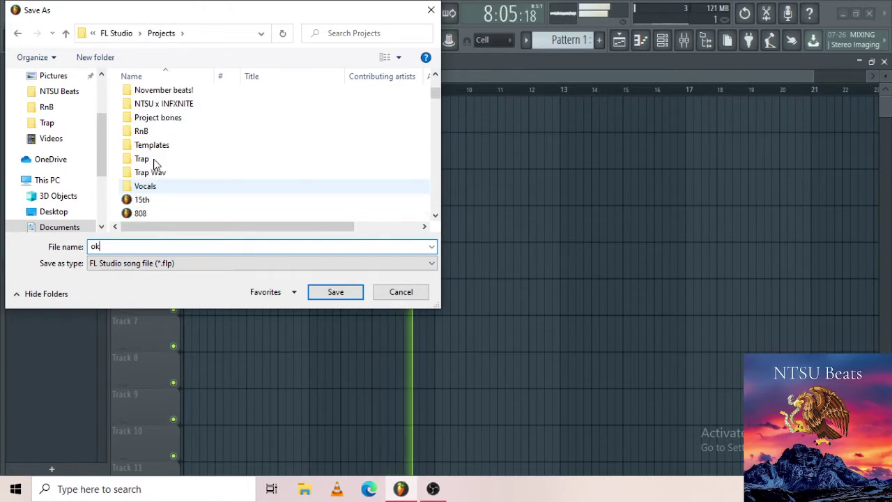
click(154, 160)
click(333, 291)
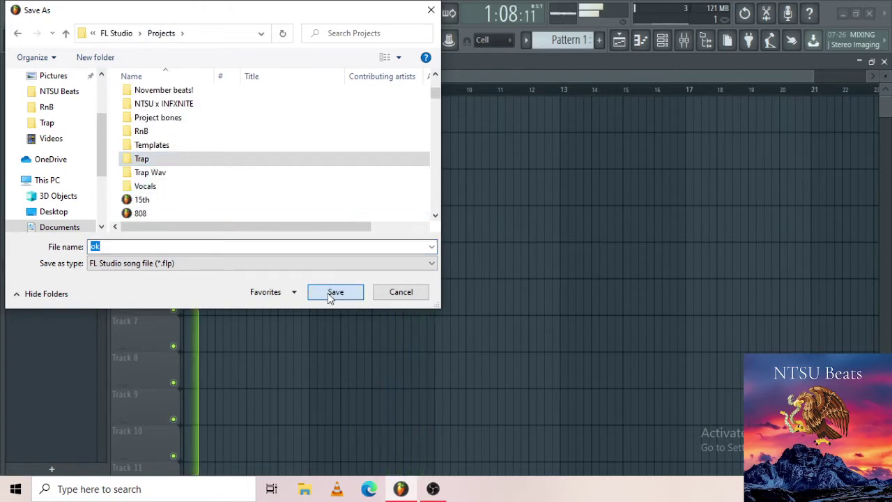
click(329, 292)
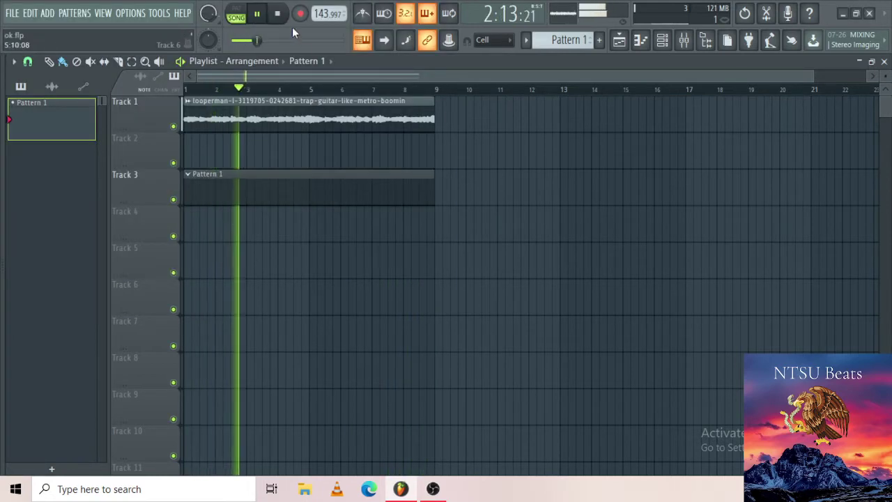
click(276, 14)
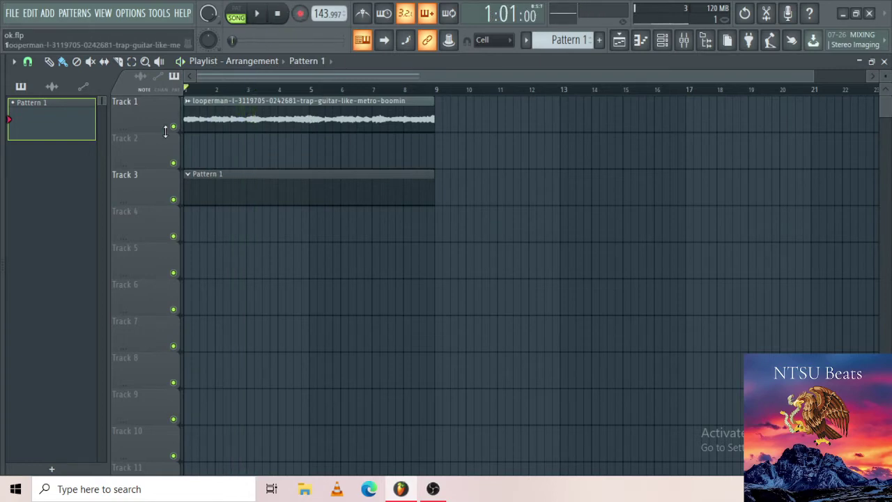
Load OPEN HAT 1 from the open hats folder of the goldenuzi vol 4 pack into the Channel rack
key(alt+F8)
scroll(66, 272, down, 5)
click(17, 61)
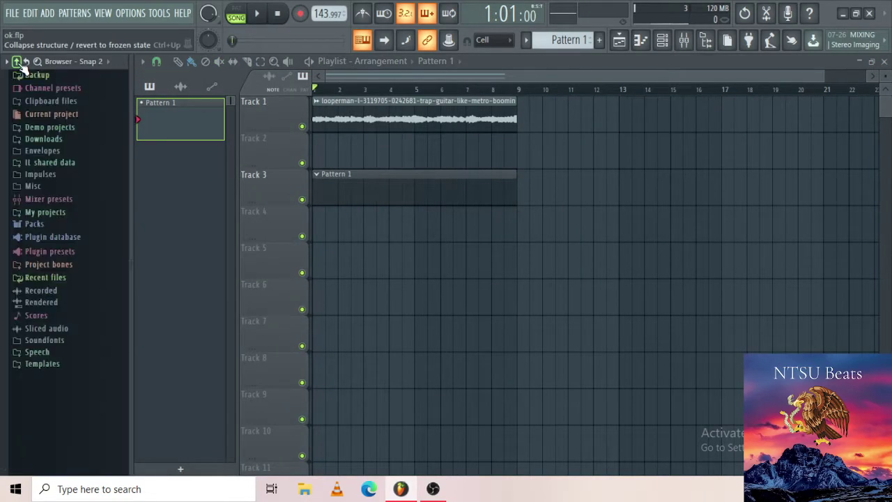
click(36, 226)
scroll(39, 235, down, 5)
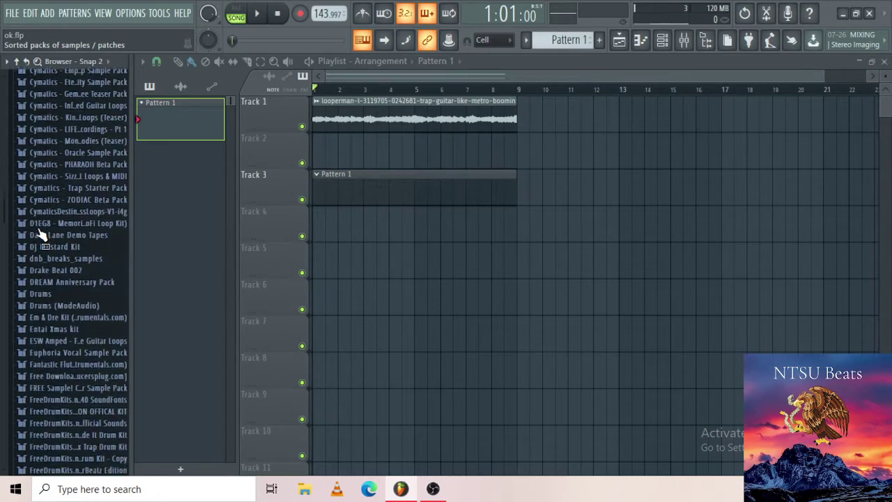
scroll(40, 235, down, 9)
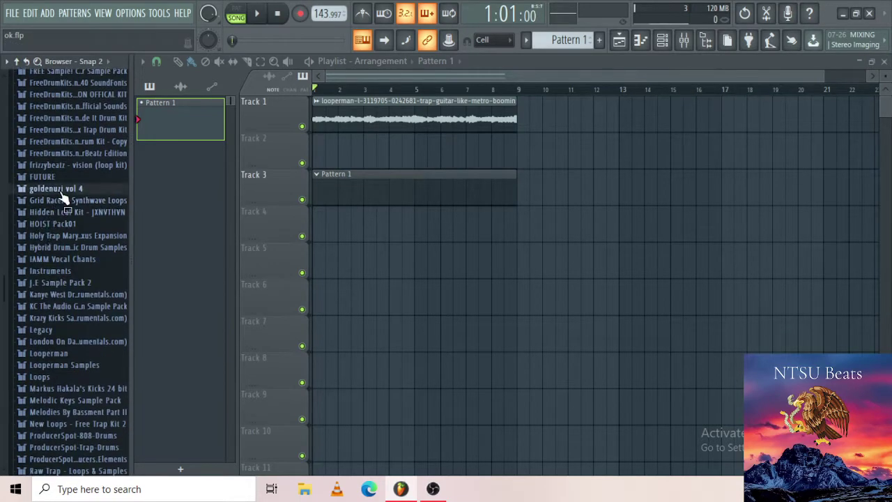
click(61, 191)
click(62, 213)
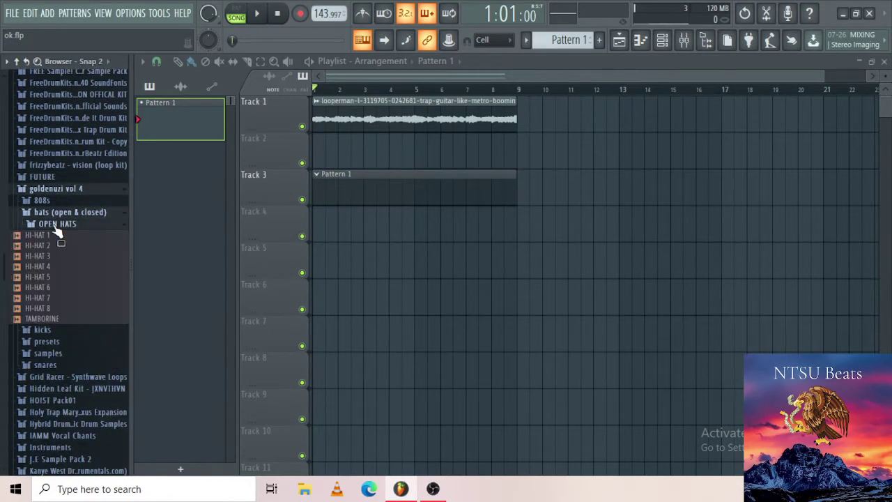
click(55, 226)
click(56, 236)
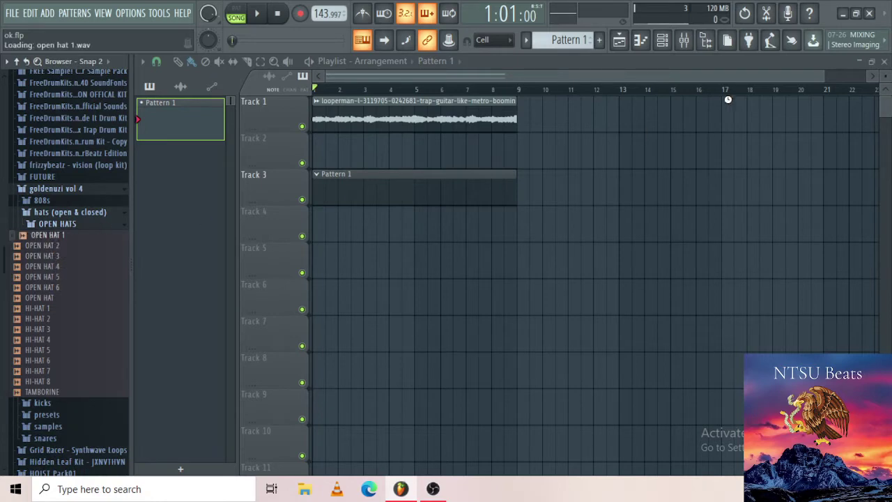
drag(728, 99, 528, 152)
Delete the empty Sampler channel from the Channel rack
click(547, 106)
click(542, 120)
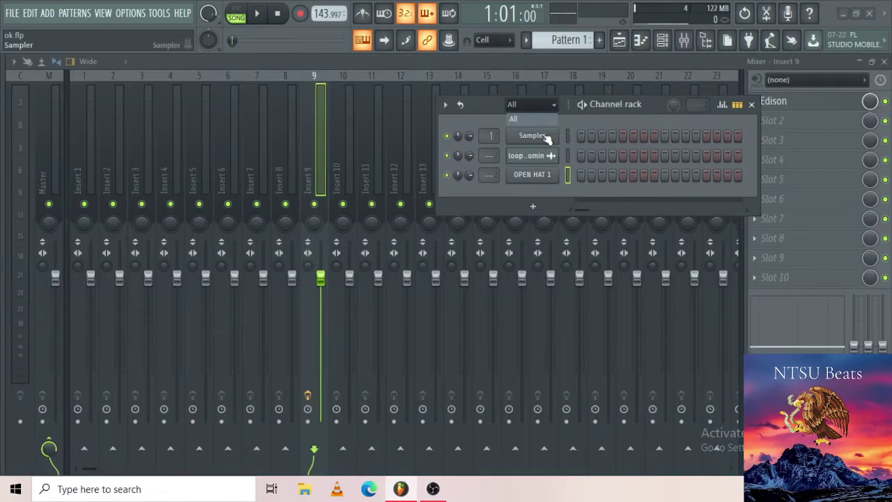
right_click(550, 133)
click(602, 275)
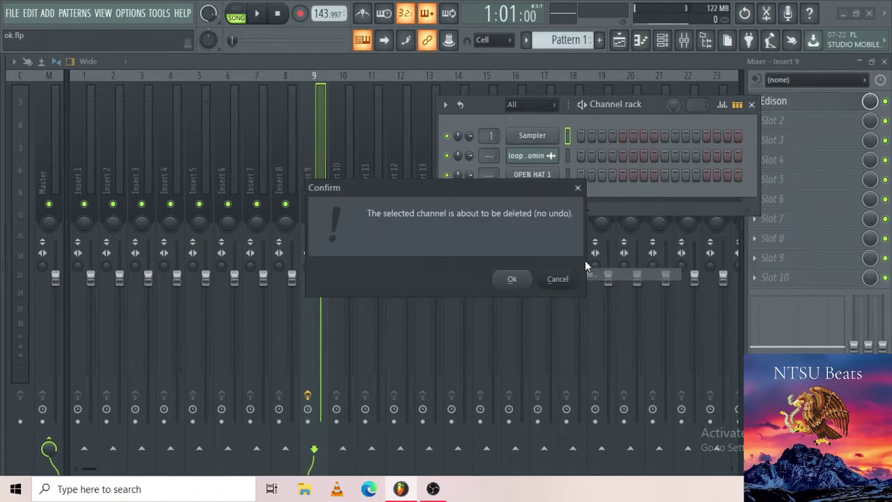
click(511, 279)
With the song playing, route the guitar loop and OPEN HAT 1 to mixer tracks 1 and 2 and place an open hat on step 1
key(space)
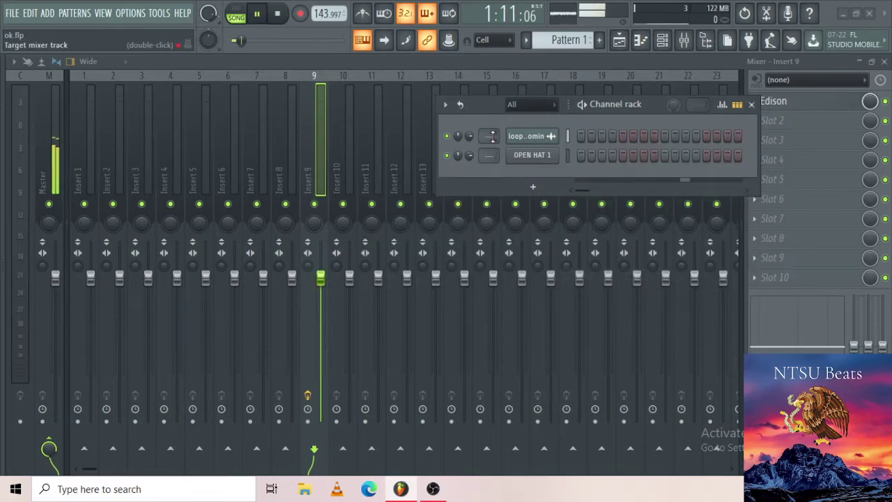
drag(493, 140, 492, 149)
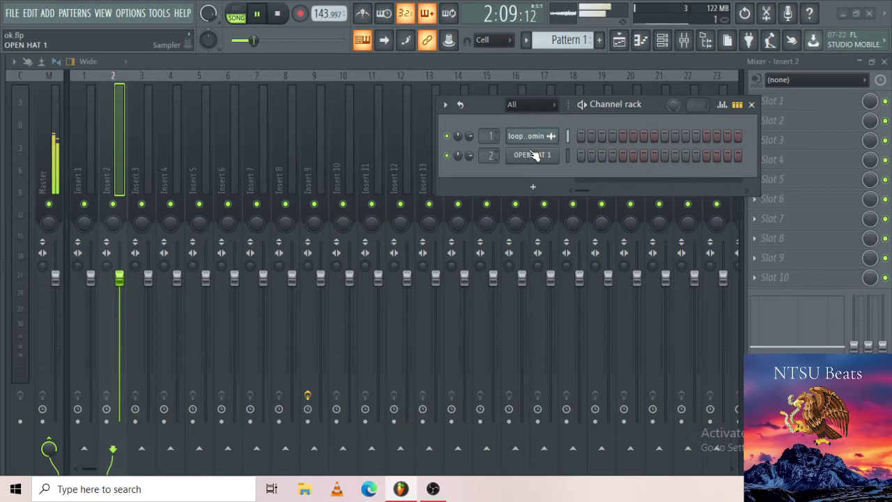
click(580, 155)
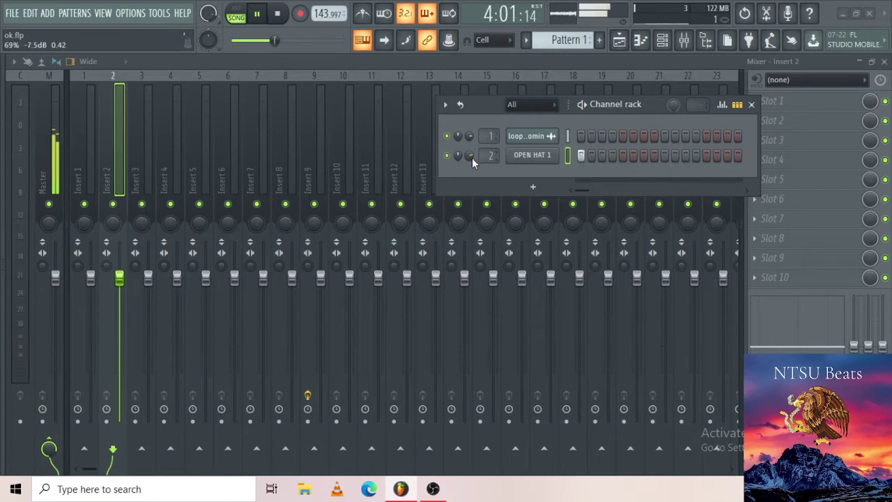
Examine OPEN HAT 1's channel settings, including its precomputed effects and its echo and arpeggiator options
click(532, 155)
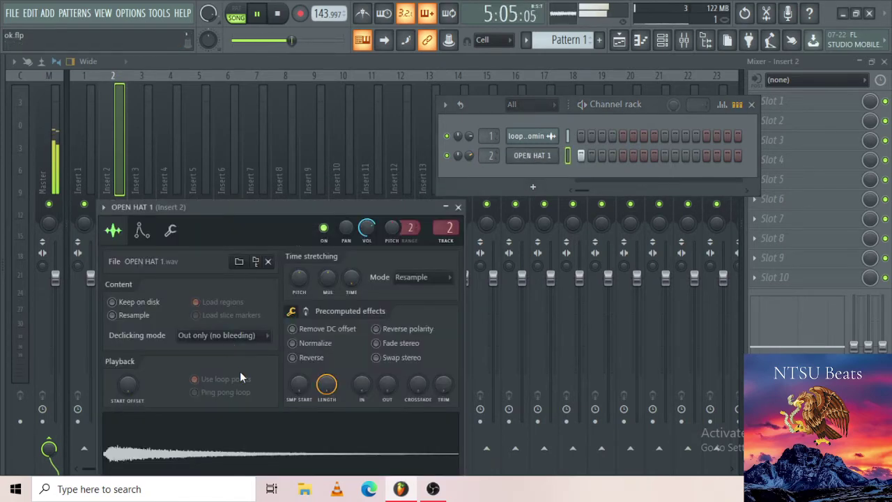
click(305, 311)
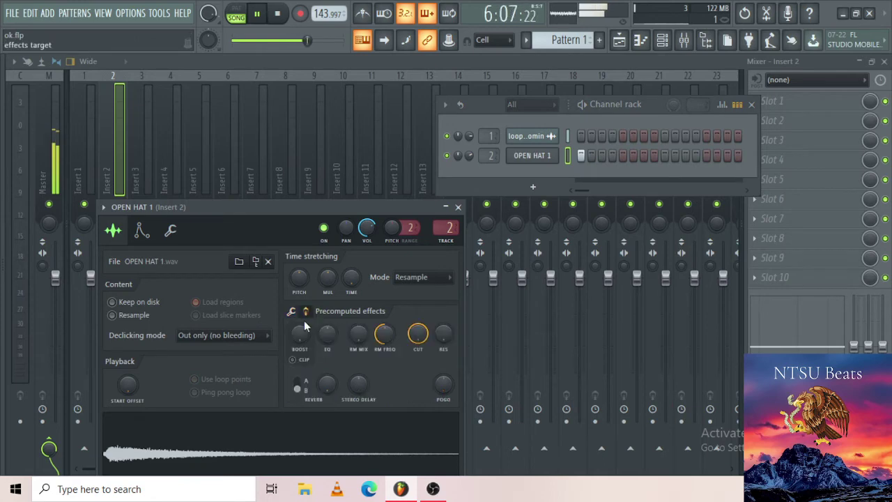
click(170, 230)
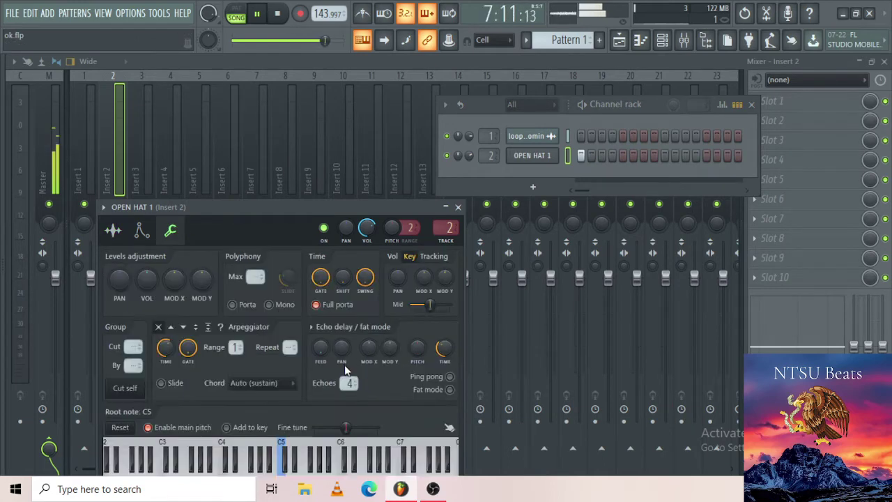
Open the piano roll of OPEN HAT 1 and bring the C5 row into view
right_click(540, 159)
click(585, 152)
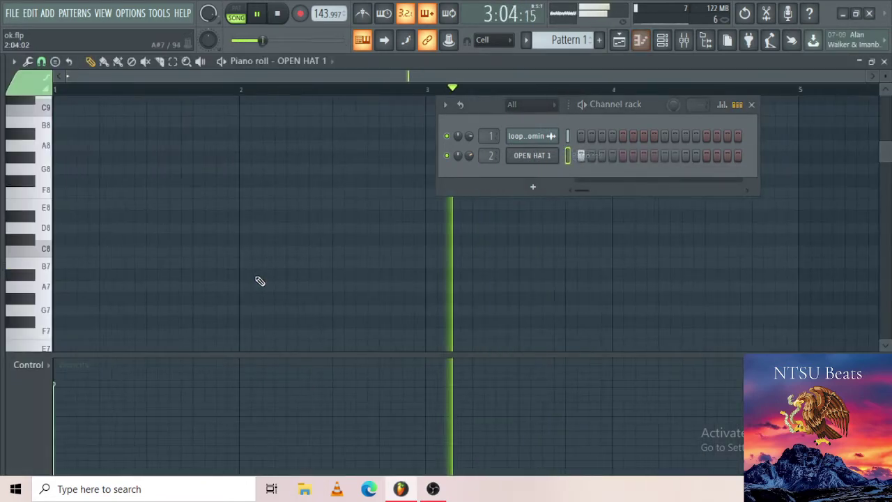
click(721, 252)
scroll(724, 258, down, 5)
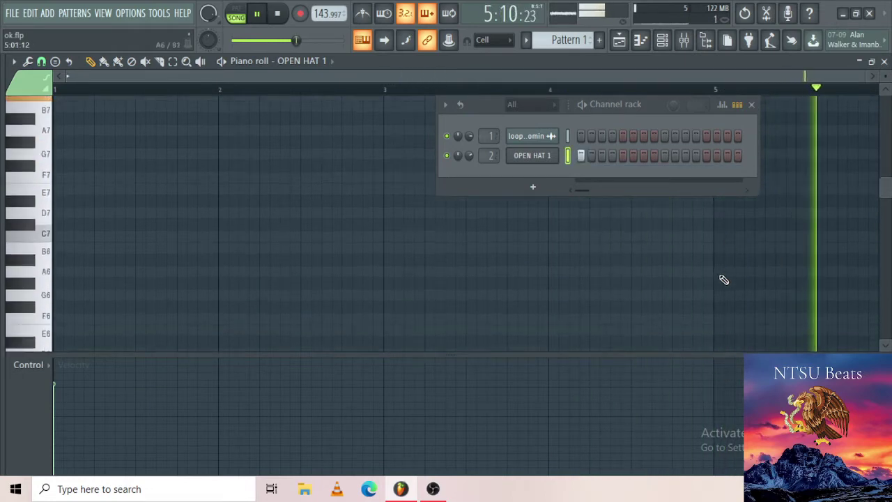
scroll(723, 279, down, 8)
right_click(548, 155)
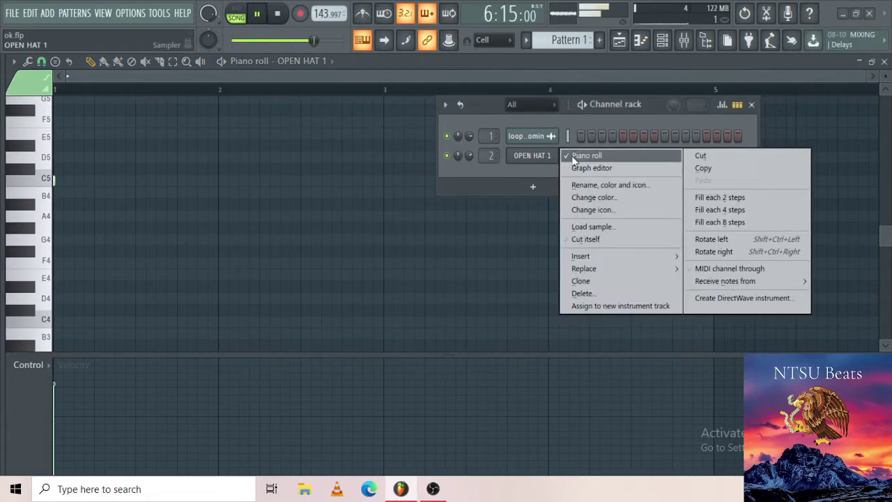
click(572, 157)
right_click(554, 159)
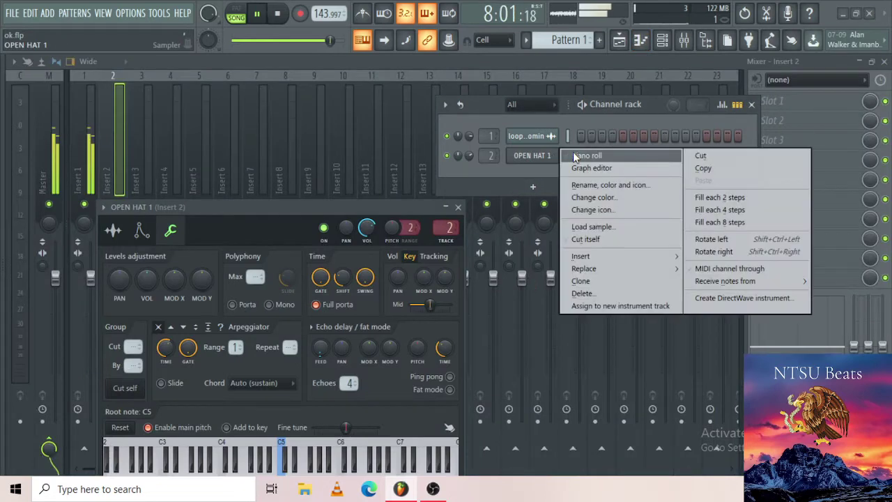
click(585, 155)
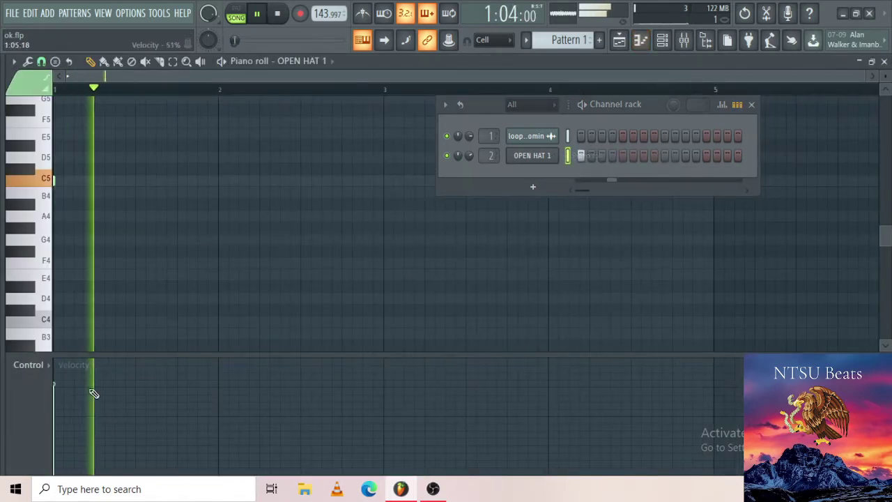
Raise the first open hat's velocity to maximum and add a second C5 note at the start of bar 5
click(751, 105)
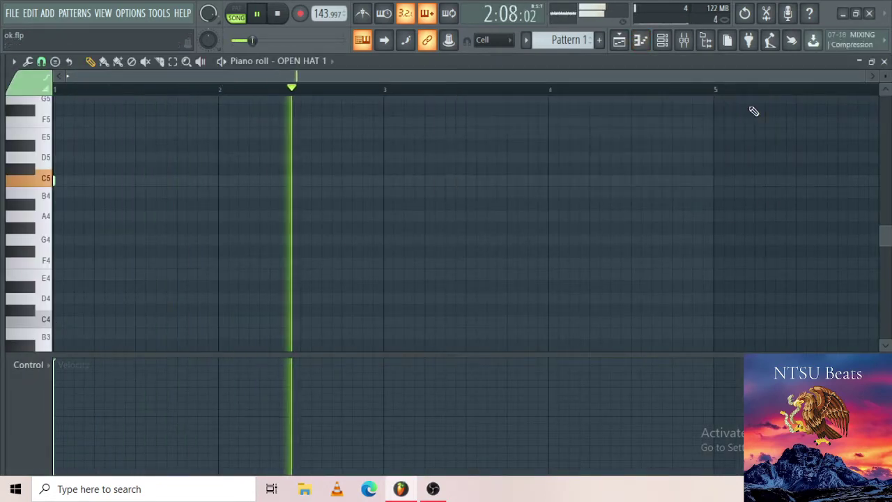
click(721, 180)
scroll(721, 191, down, 3)
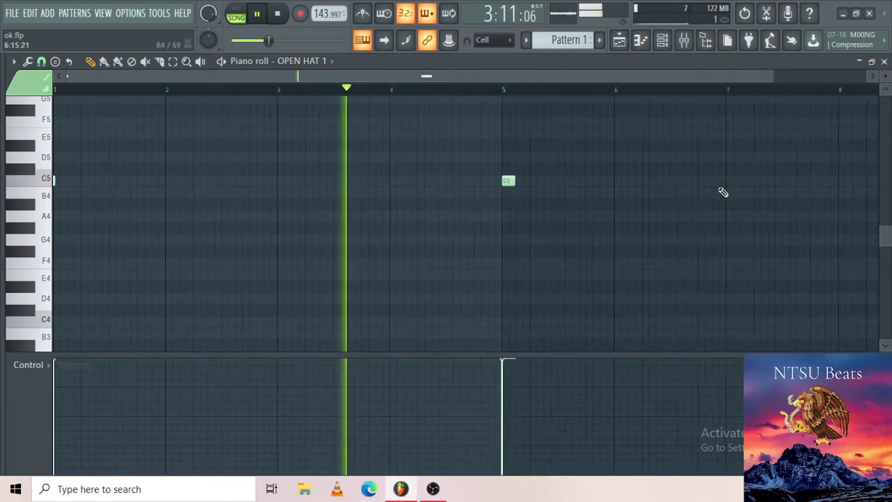
scroll(723, 192, down, 2)
Lower the mixer volume of Insert 2, the open hat's track
click(662, 40)
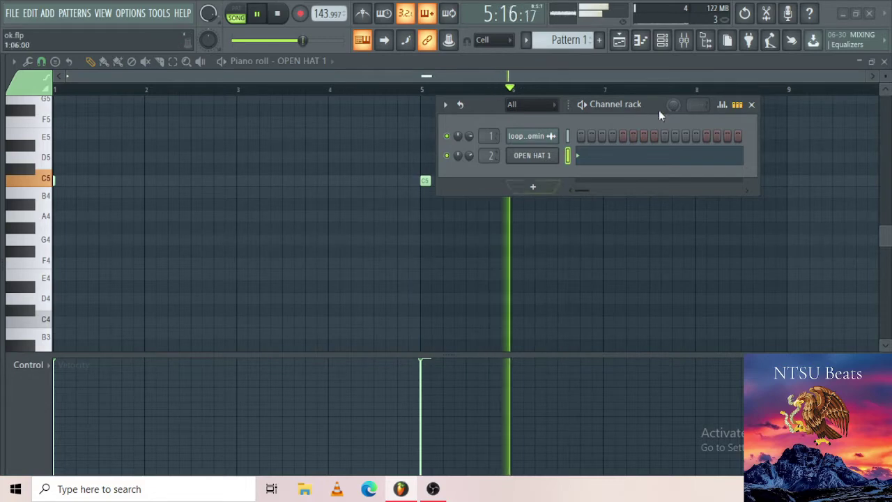
click(685, 41)
drag(118, 278, 120, 305)
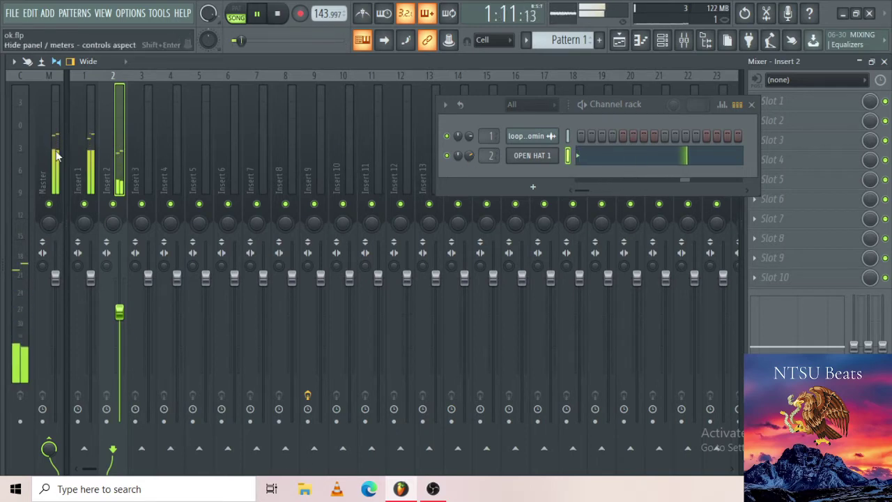
Browse to the Claps folder in Drum One Shots of the Cymatics - Cobra Hip Hop Sample Pack
mouse_move(2, 181)
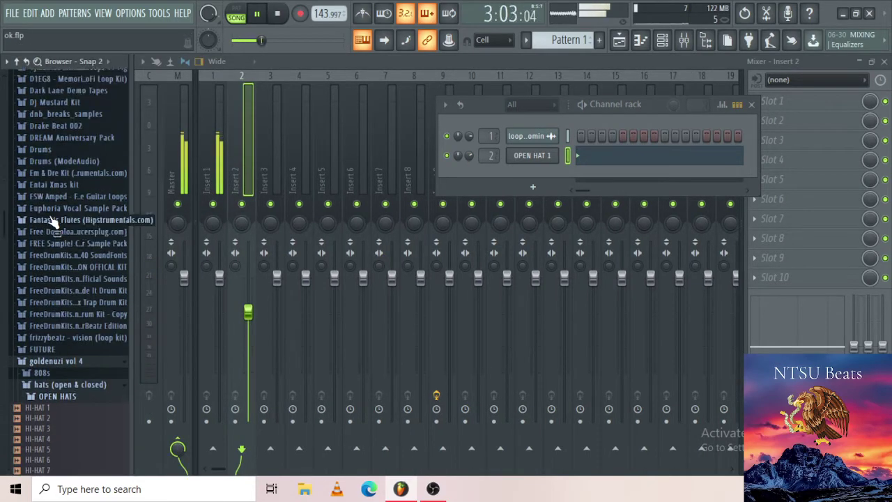
scroll(48, 209, up, 10)
scroll(63, 202, up, 3)
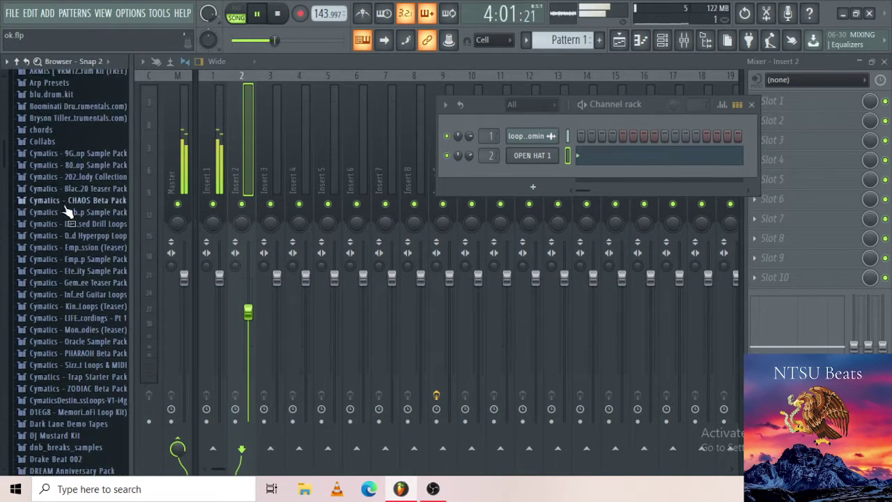
click(68, 214)
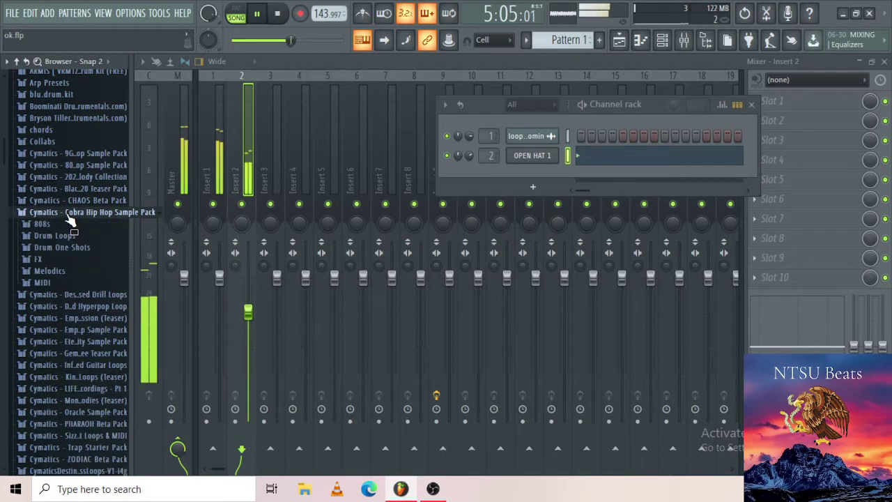
click(61, 248)
scroll(64, 237, down, 3)
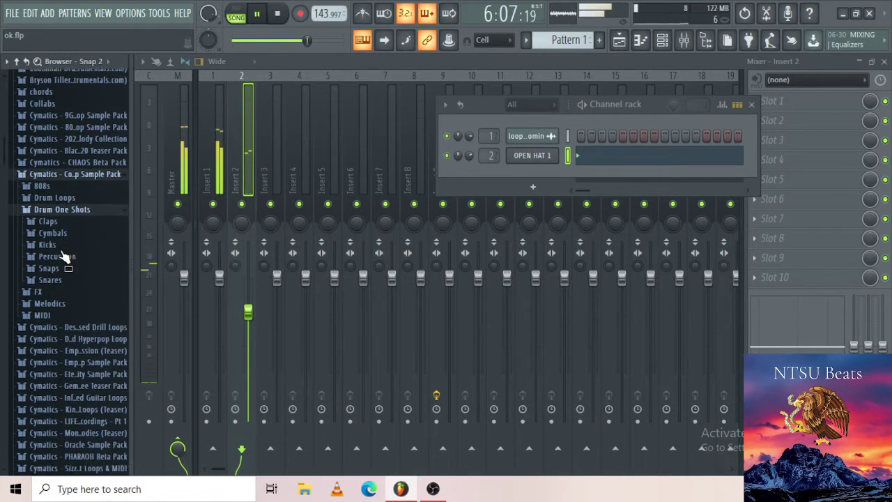
click(66, 199)
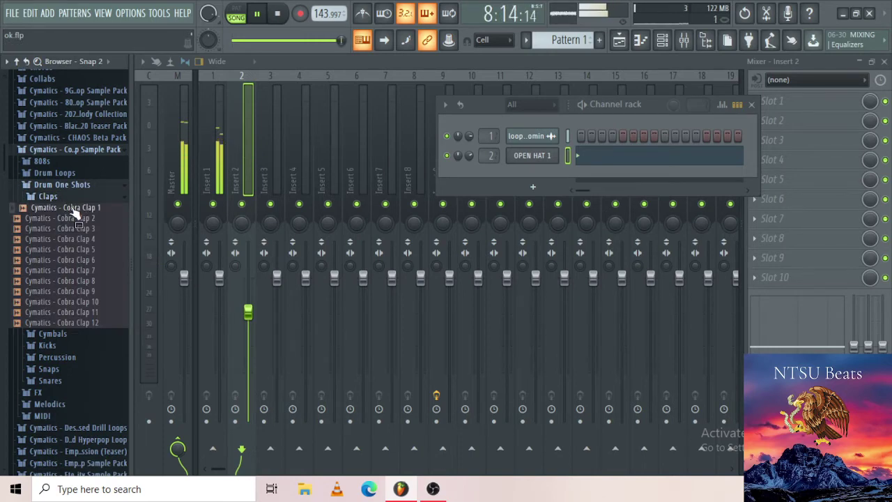
Add Cymatics - Cobra Clap 1 to the Channel rack on mixer track 3 and place a hit on step 9
drag(446, 208, 536, 175)
click(663, 175)
key(space)
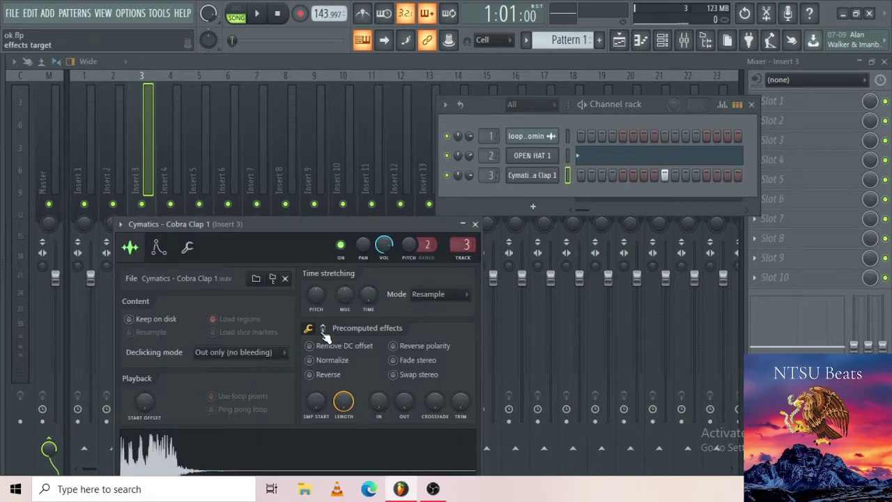
Open Cobra Clap 1's piano roll and duplicate the clap of bar 1 into bars 2, 3 and 4
right_click(549, 179)
click(576, 178)
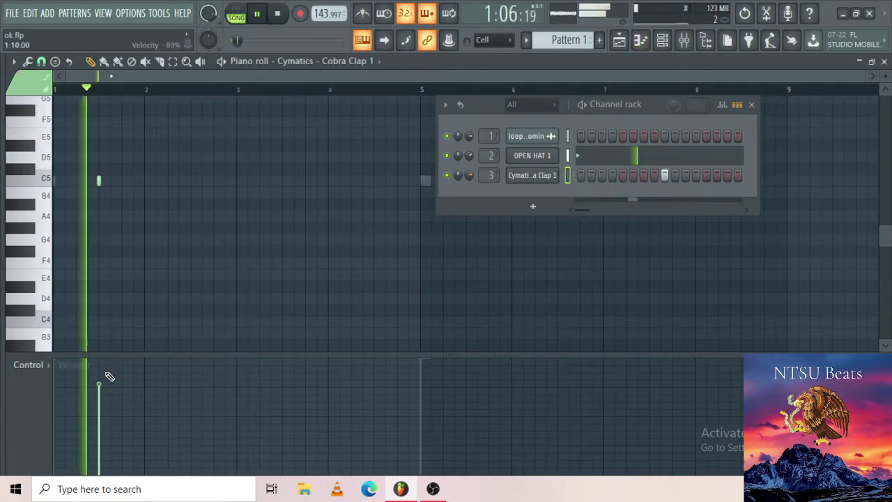
drag(149, 90, 6, 92)
key(ctrl+b)
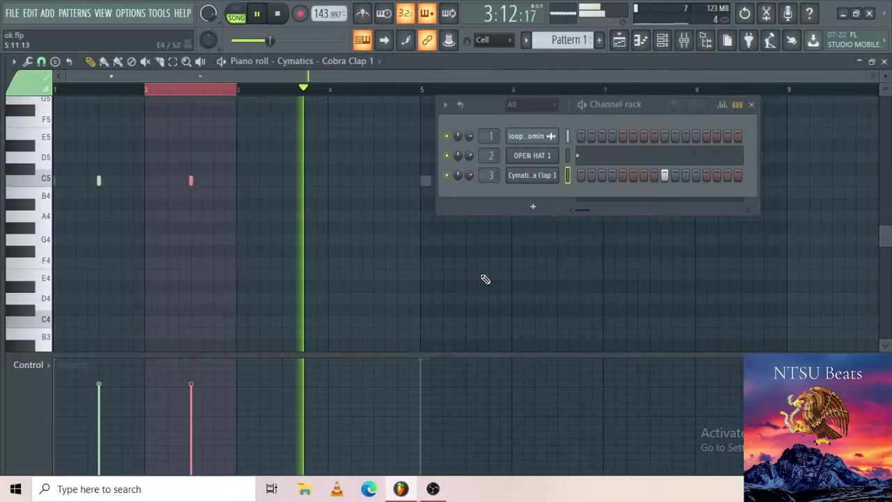
key(ctrl+b)
key(ctrl+b)
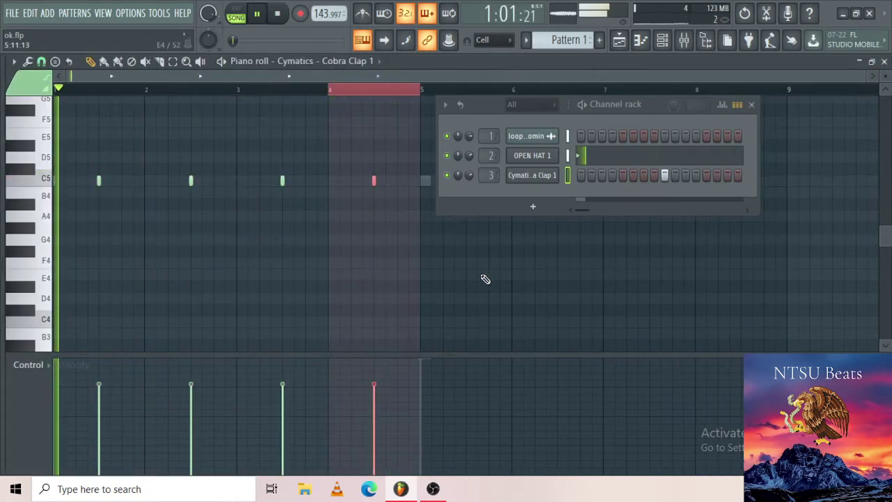
Duplicate the claps of bars 1 to 4 into bars 5 to 8, clear the selection and raise all clap velocities to maximum
drag(424, 91, 3, 45)
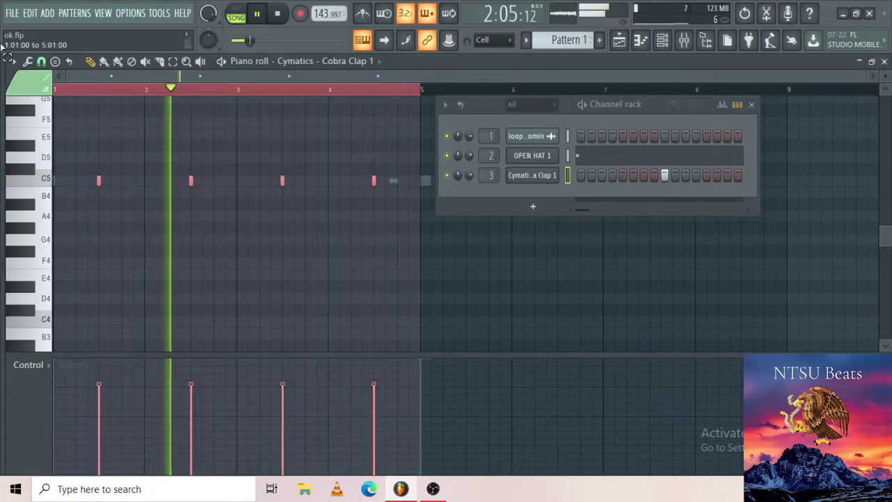
key(ctrl+b)
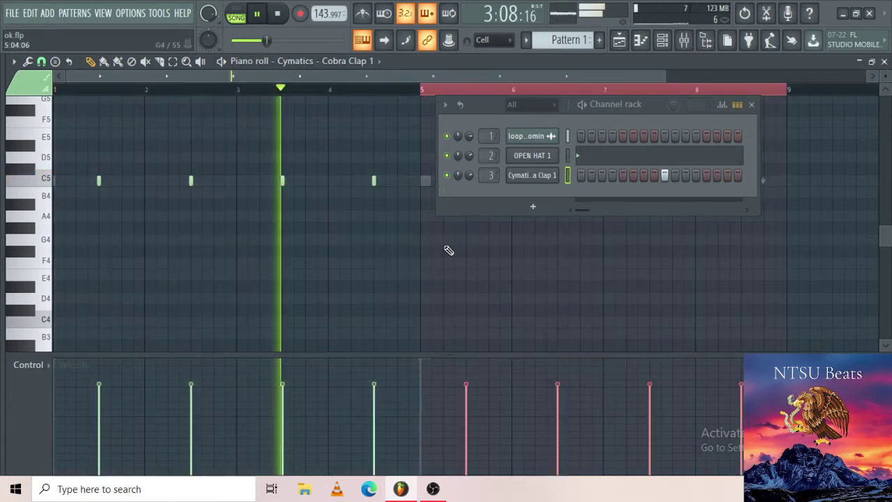
ctrl+click(520, 302)
scroll(520, 302, down, 2)
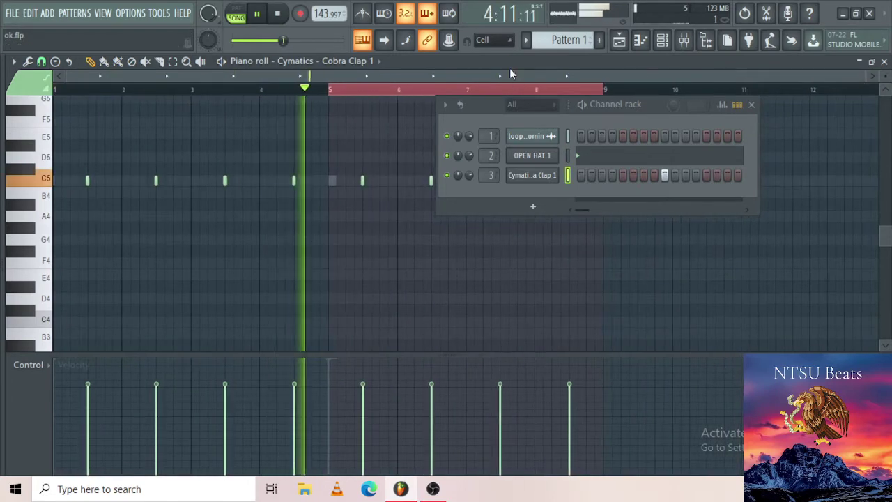
double_click(522, 91)
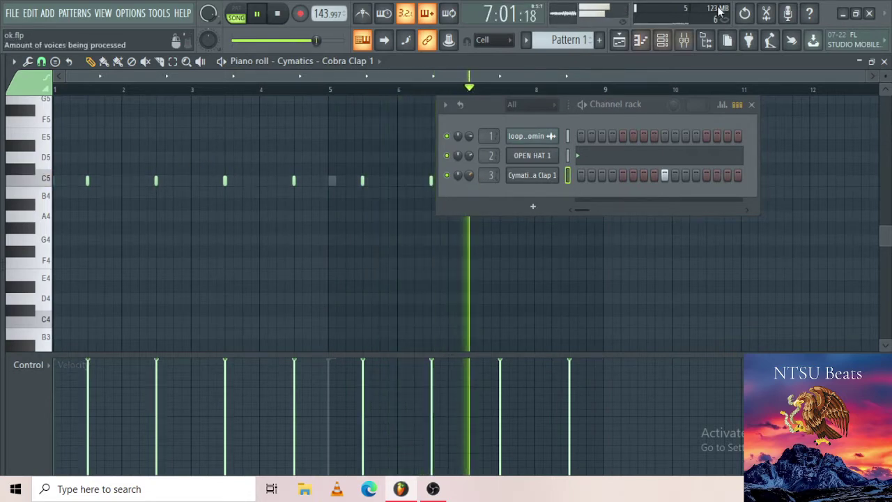
Lower the clap's fader on mixer track 3, reopen Cobra Clap 1's piano roll and stop playback
key(F9)
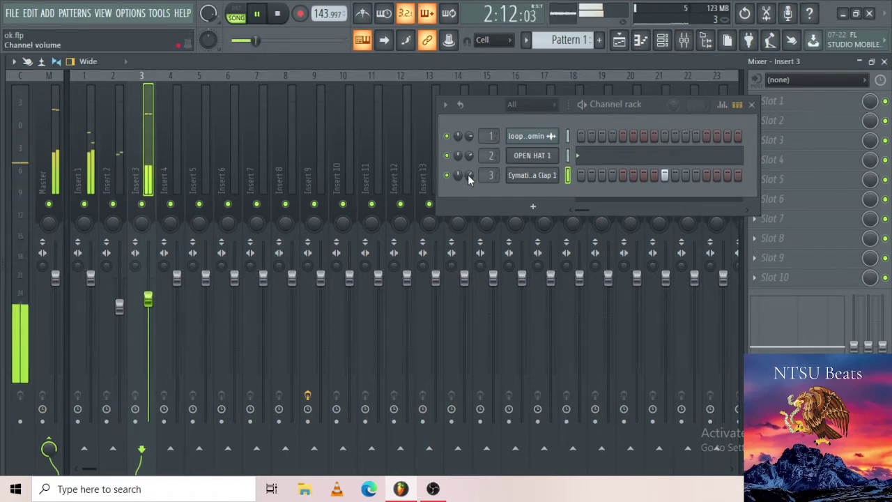
right_click(547, 175)
click(582, 173)
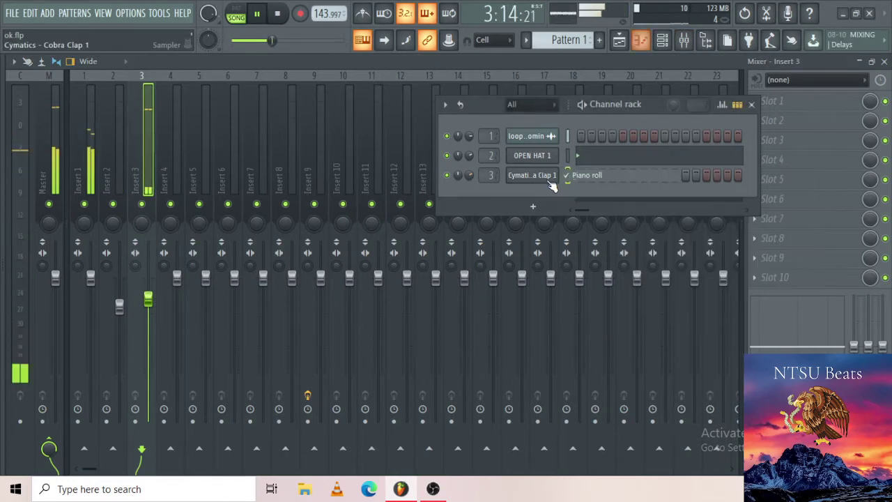
right_click(552, 181)
click(585, 175)
key(space)
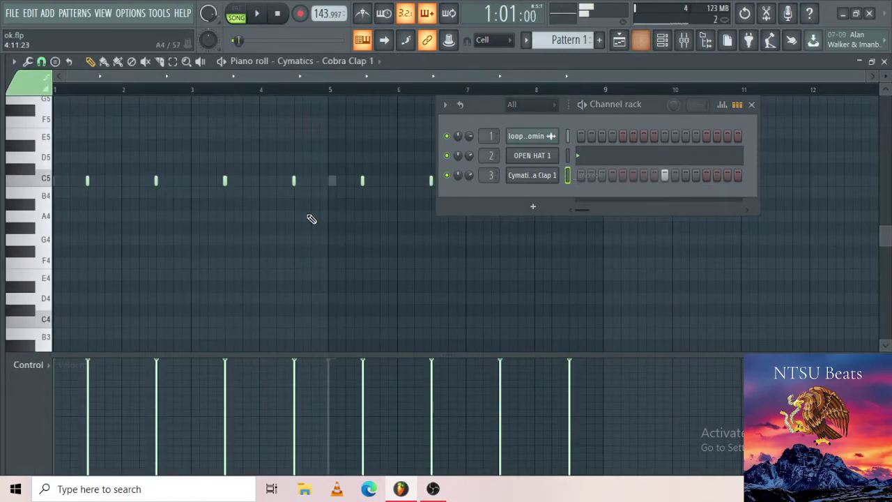
Delete the claps in bars 2 and 4 and all the claps in bars 5 to 8
right_click(156, 183)
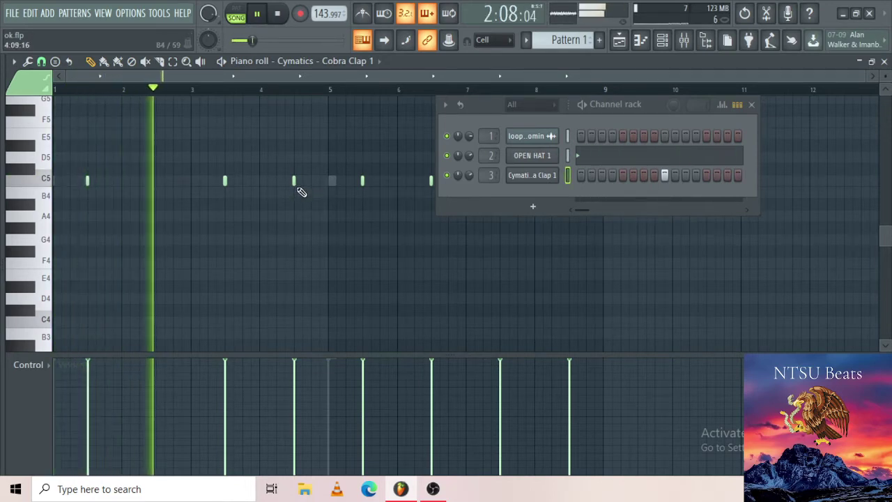
right_click(294, 182)
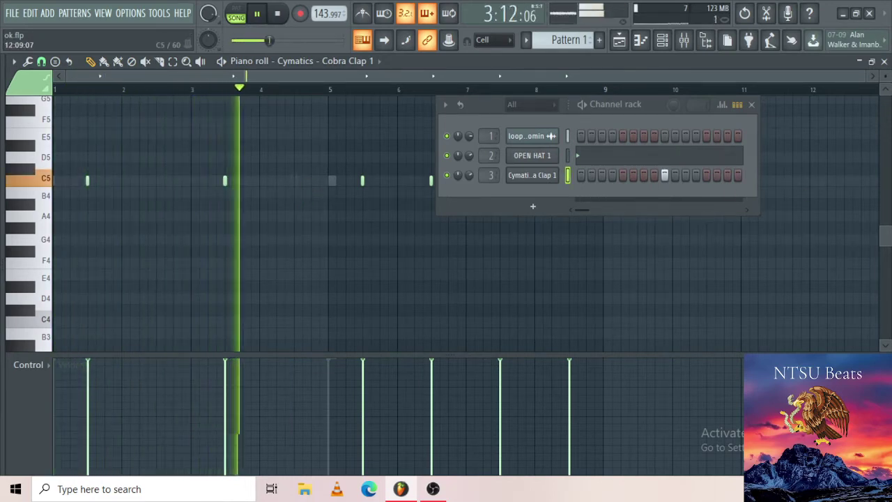
click(751, 104)
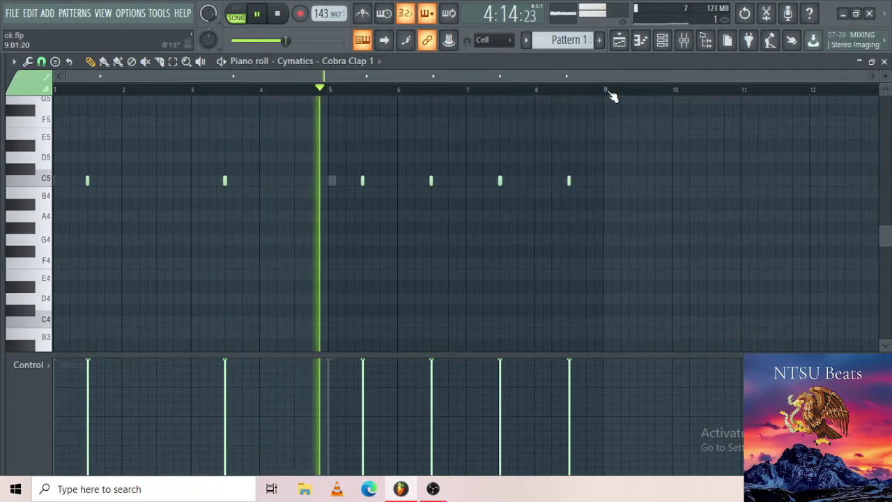
drag(604, 90, 329, 91)
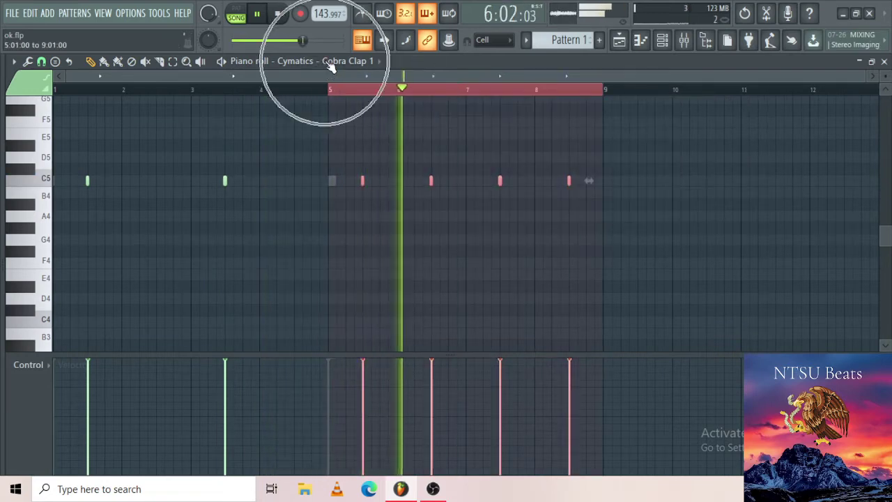
key(Delete)
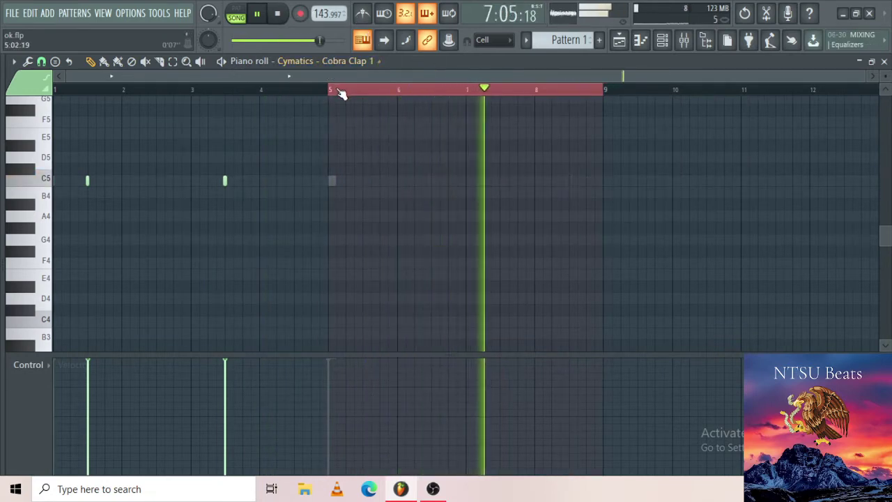
Duplicate the remaining claps of bars 1 to 4 into bars 5 to 8 and clear the selection
click(340, 93)
drag(338, 92, 173, 85)
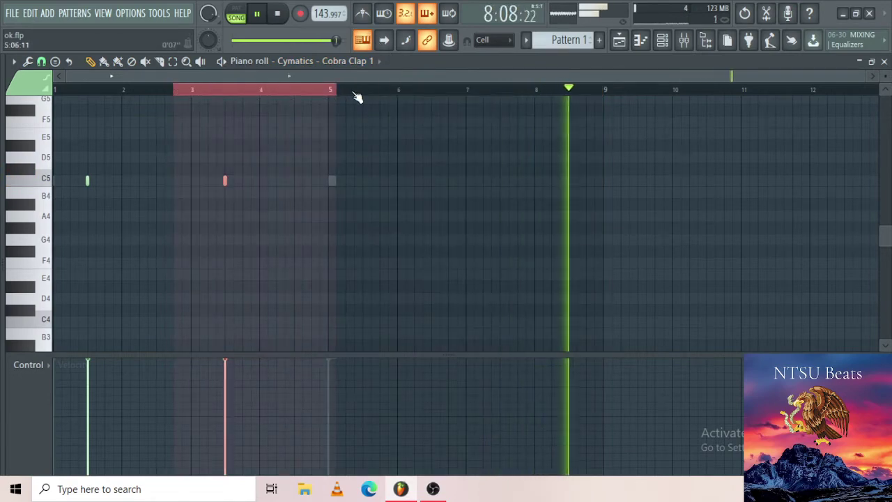
ctrl+click(331, 92)
drag(331, 92, 54, 89)
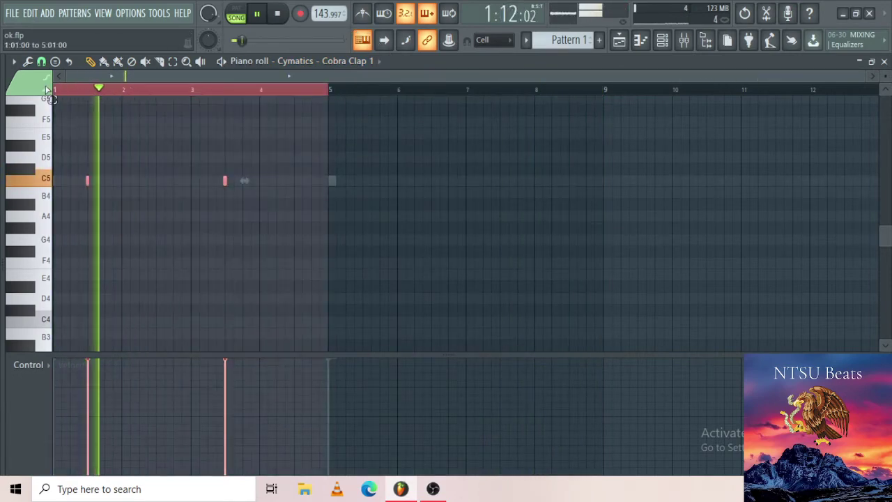
key(ctrl+b)
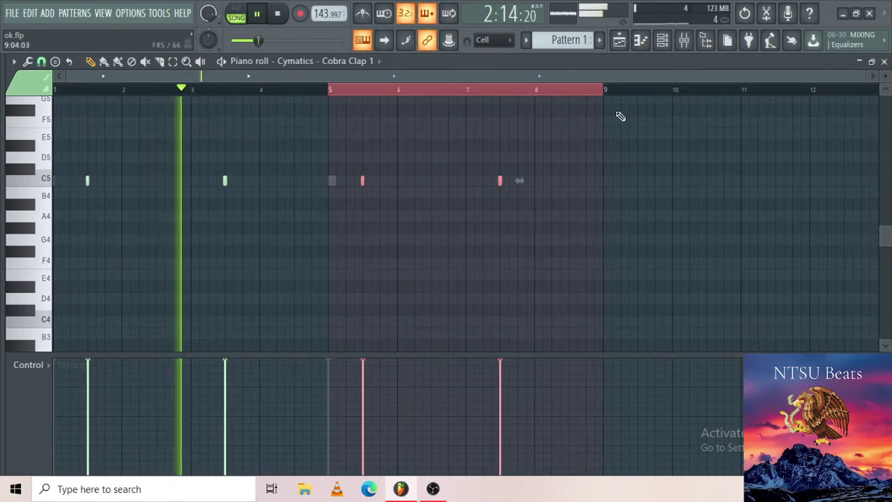
click(558, 82)
Browse to the OPEN HATS folder inside hats (open & closed) of goldenuzi vol 4
click(661, 40)
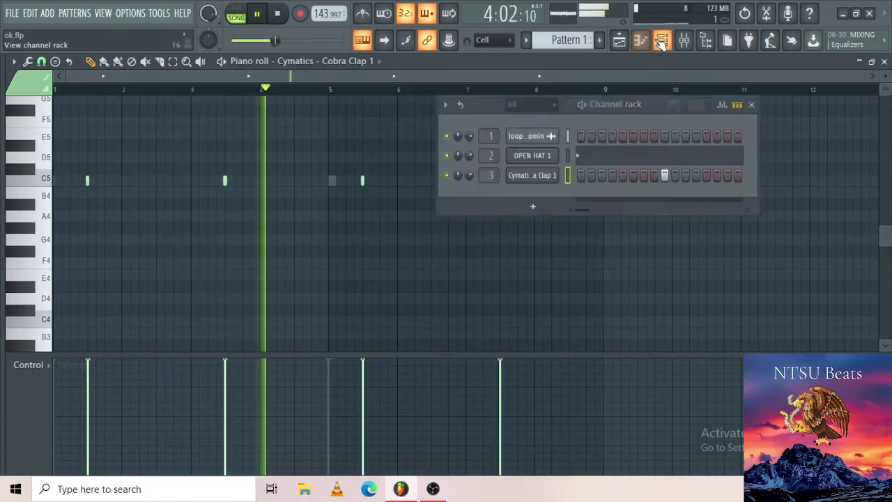
key(alt+F8)
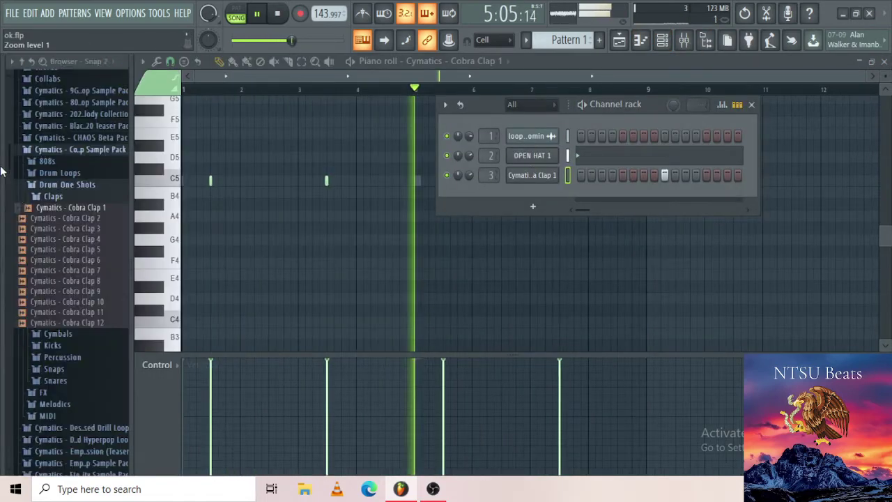
scroll(59, 185, down, 20)
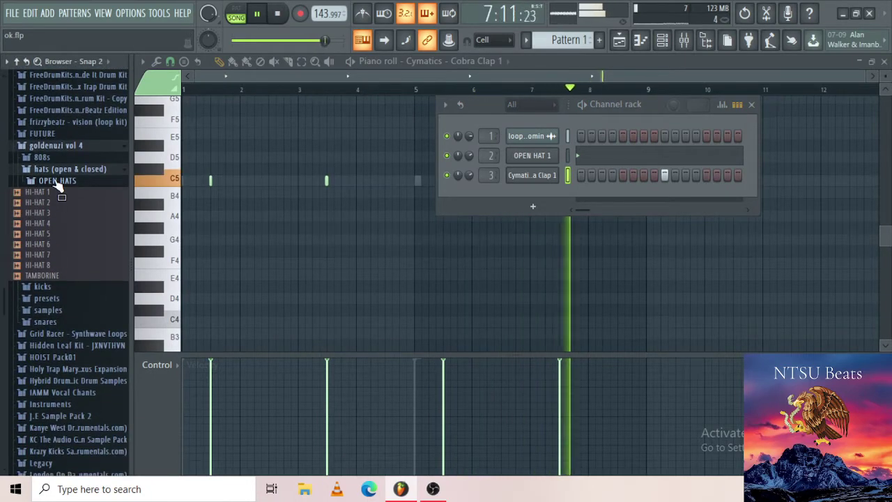
click(59, 185)
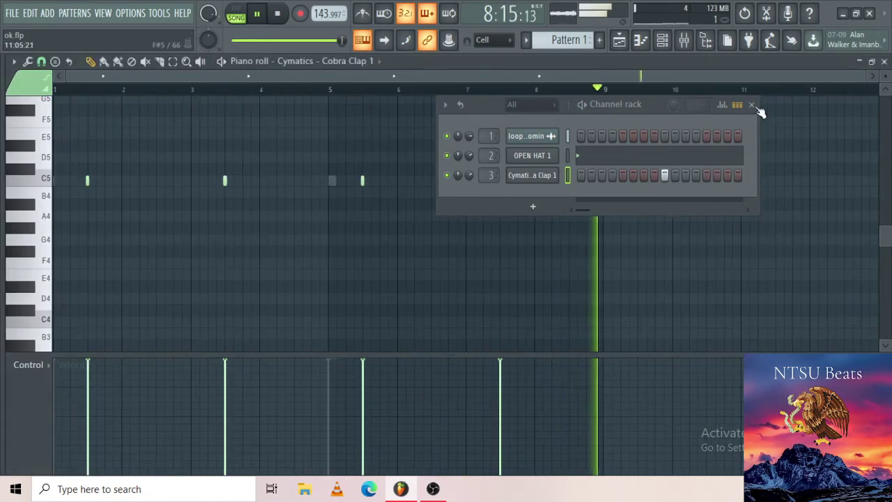
Set the playback position to bar 5 and play the beat to hear the thinned-out claps
click(751, 104)
key(space)
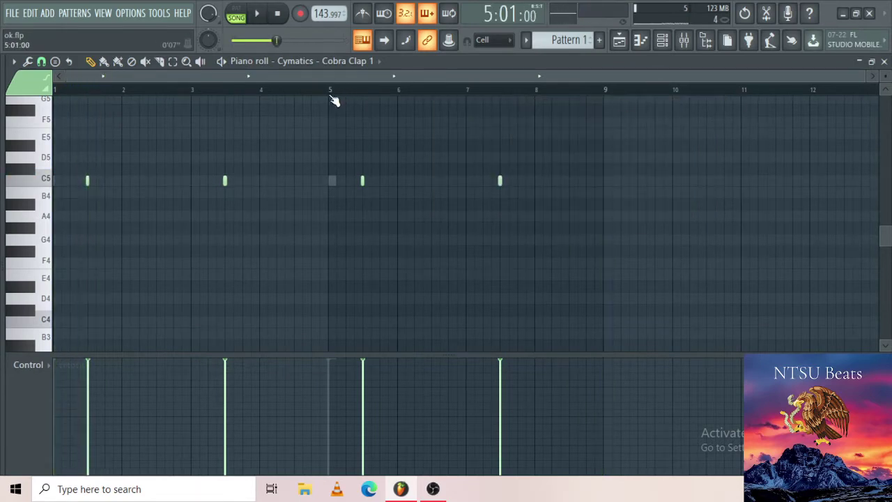
key(space)
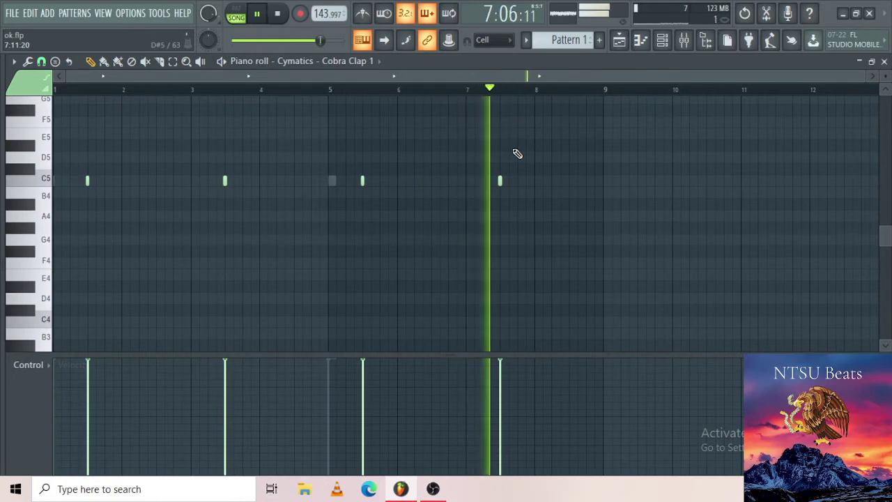
Add the OPEN HAT 6 sample to the Channel rack below OPEN HAT 1 and route it to mixer track 4
key(alt+F8)
key(space)
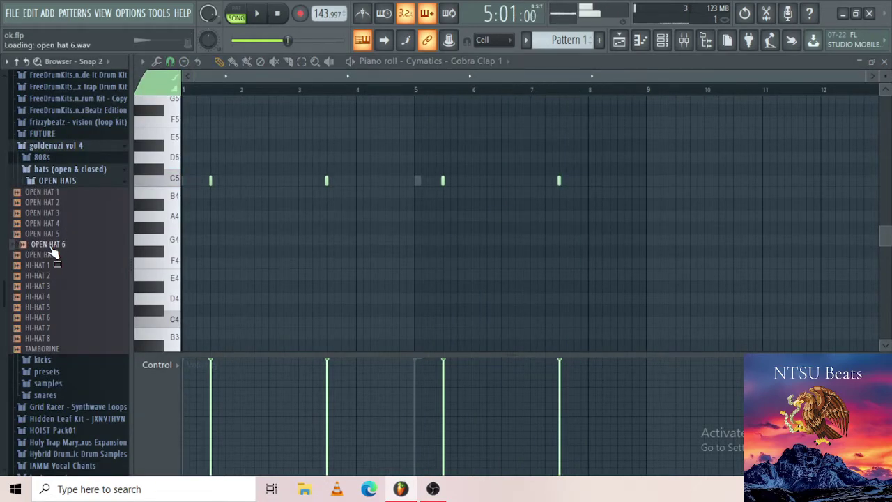
drag(679, 180, 662, 40)
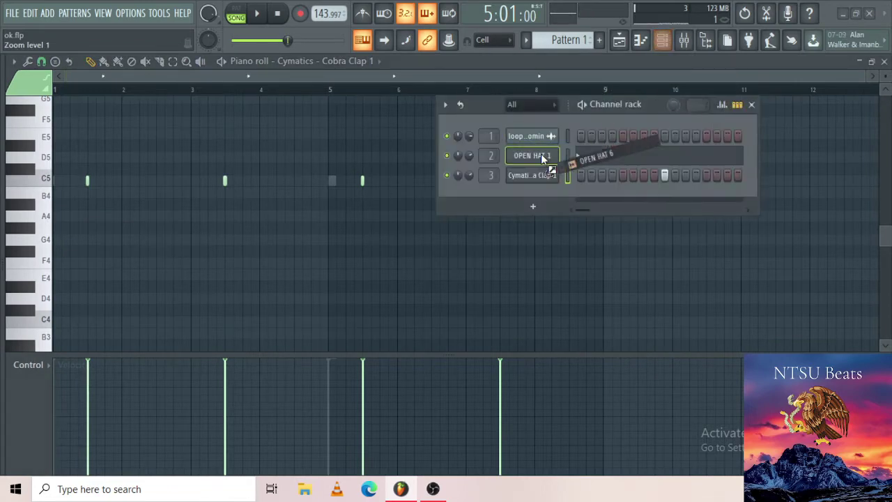
drag(535, 164, 489, 172)
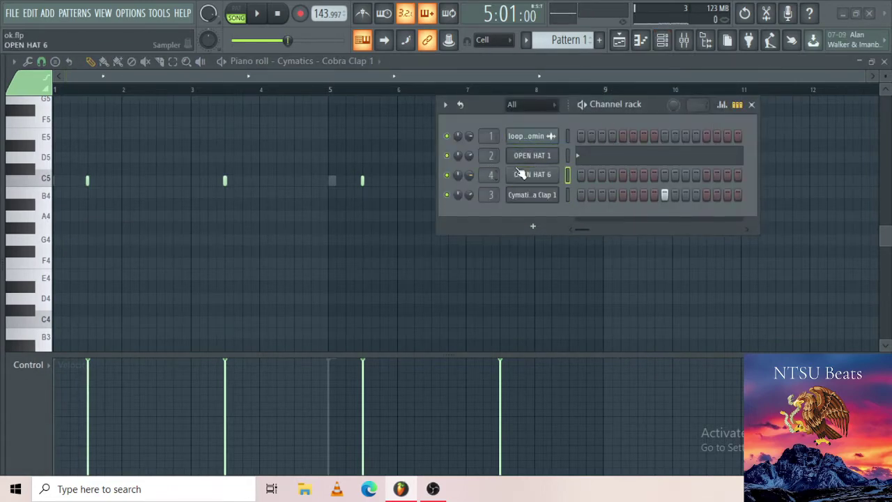
Look through OPEN HAT 6's channel settings and lower its fader on mixer track 4
click(511, 175)
click(204, 265)
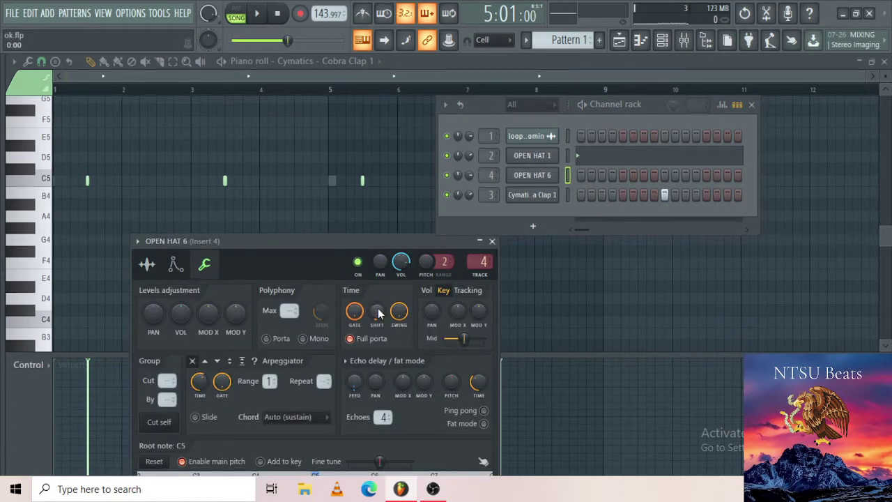
click(147, 264)
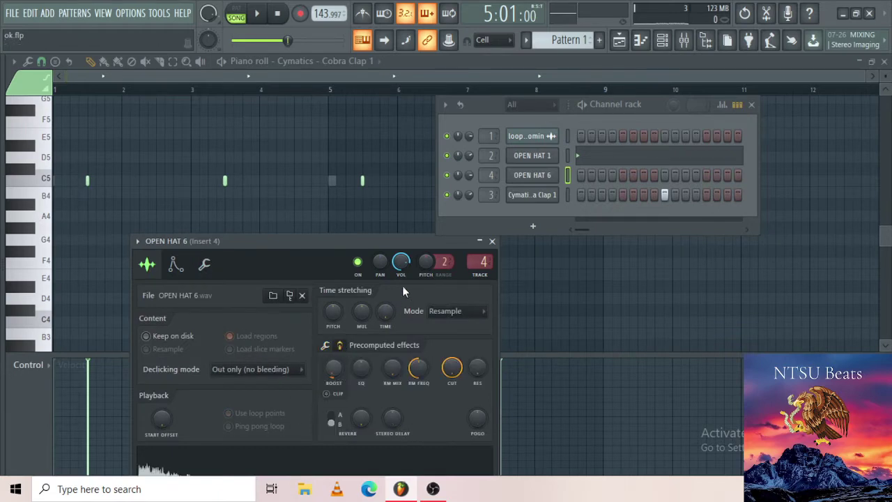
click(680, 44)
click(686, 43)
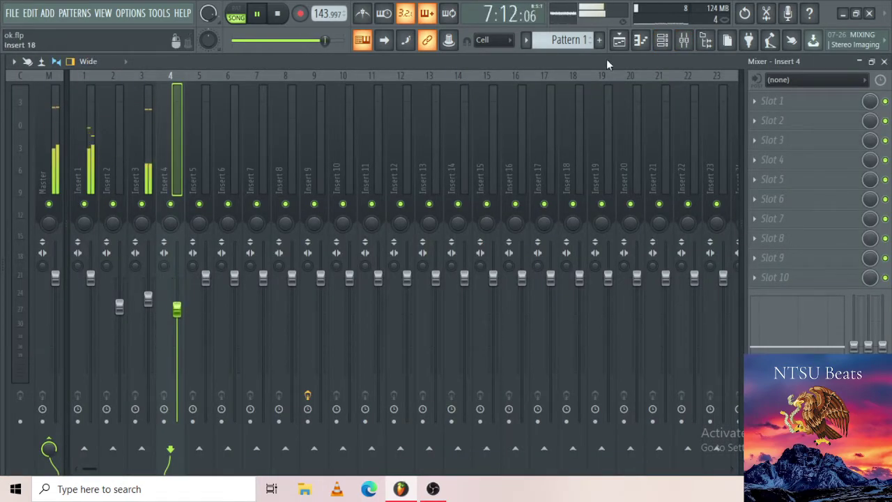
Open OPEN HAT 6's piano roll and play the beat from bar 5 to find where the hat fits
click(646, 44)
key(space)
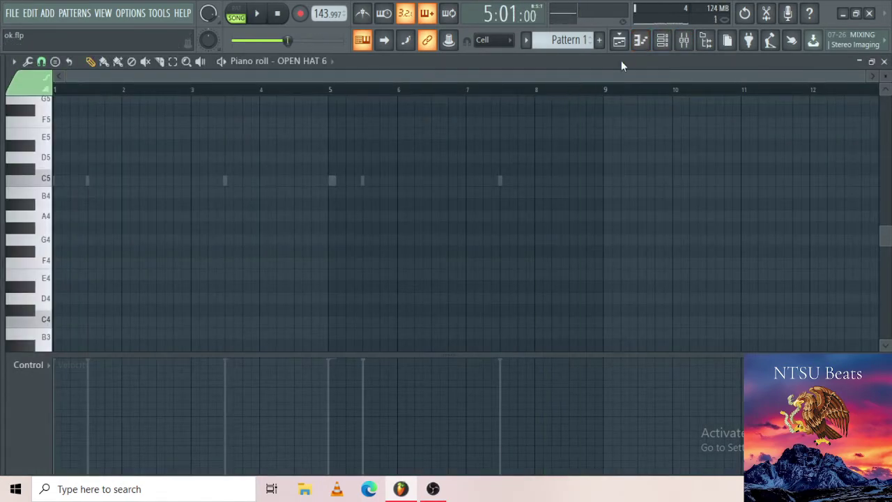
click(663, 41)
key(space)
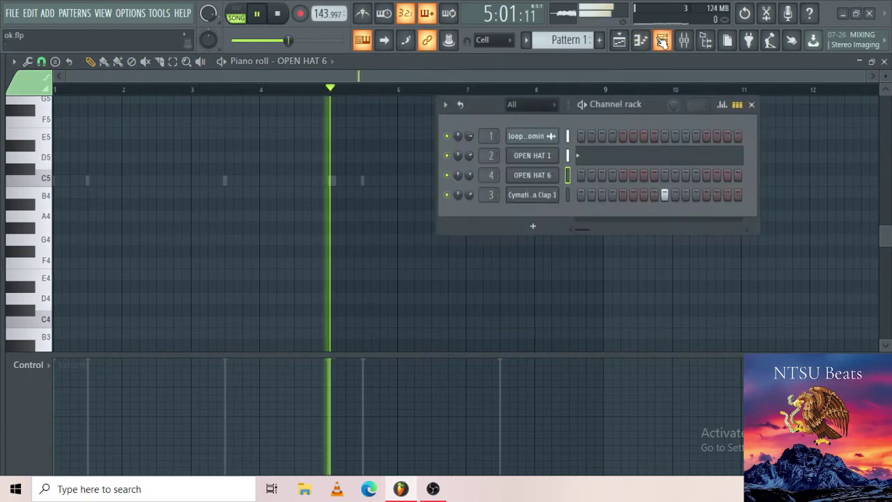
right_click(564, 173)
click(569, 177)
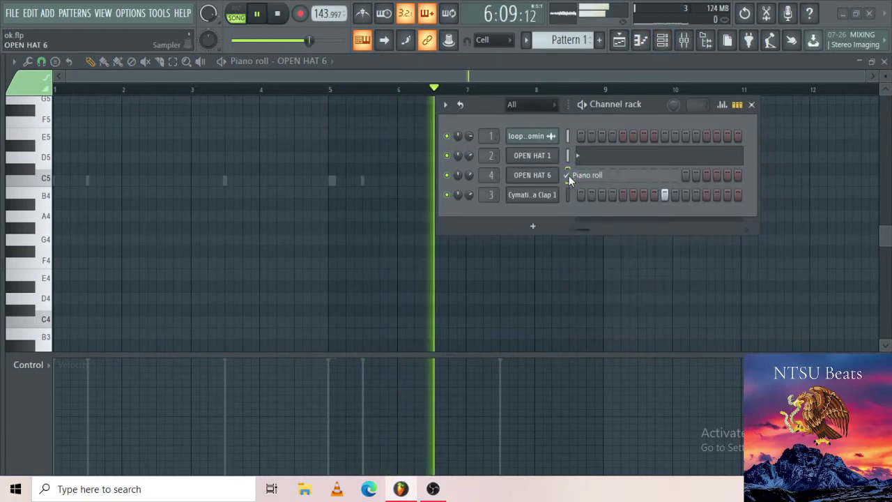
right_click(538, 177)
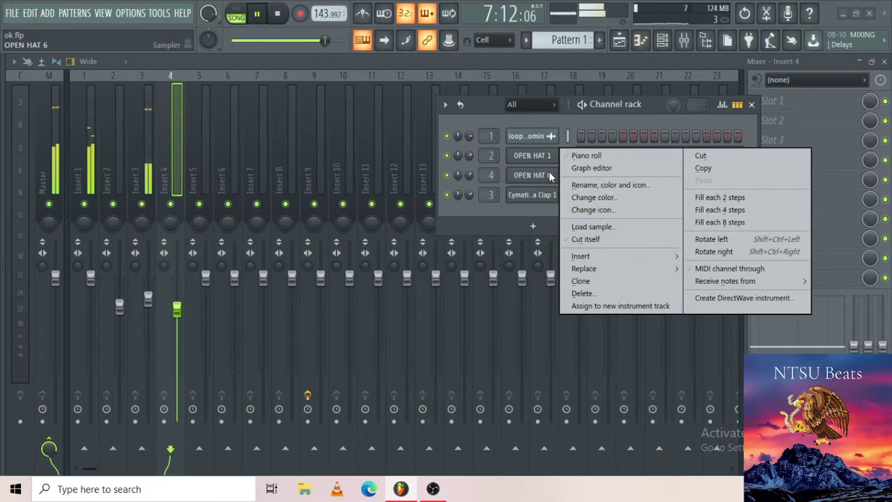
click(583, 175)
key(space)
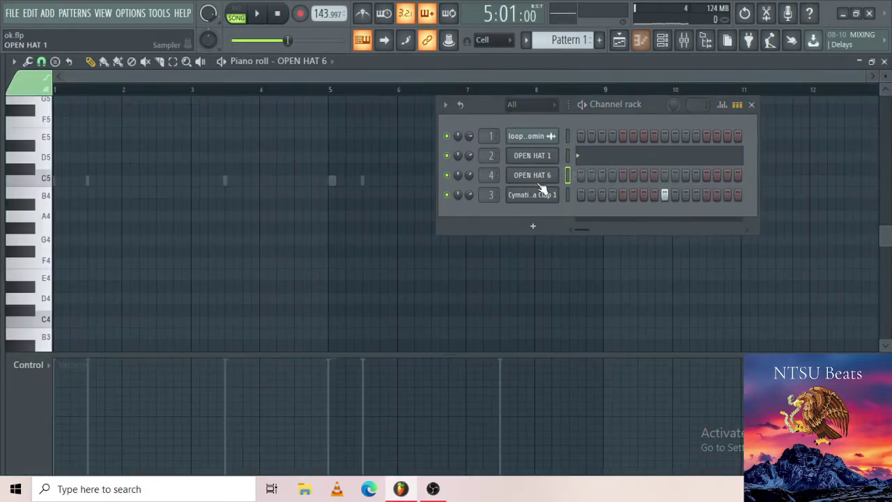
Open Cobra Clap 1's piano roll and listen to its claps from bar 5 without the Channel rack in view
right_click(553, 200)
click(575, 193)
key(space)
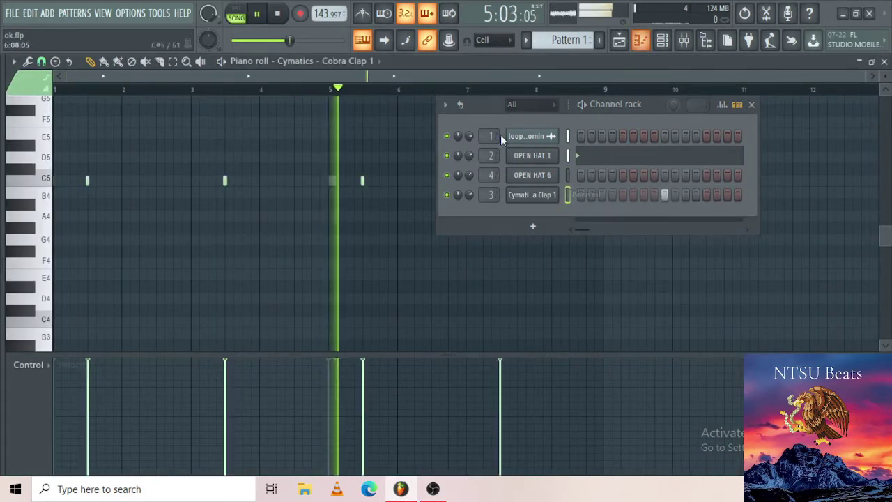
click(751, 104)
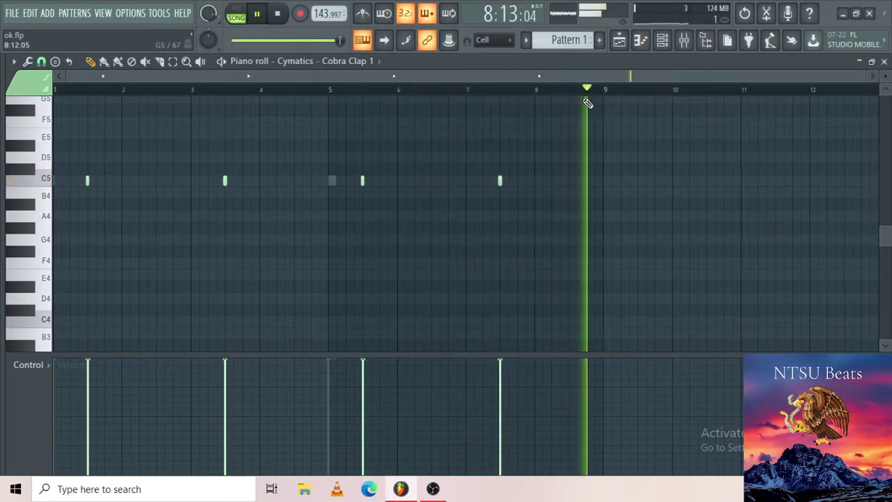
Play the beat from bar 5 and lower the clap's mixer track 3 fader to -5.2 dB
click(665, 44)
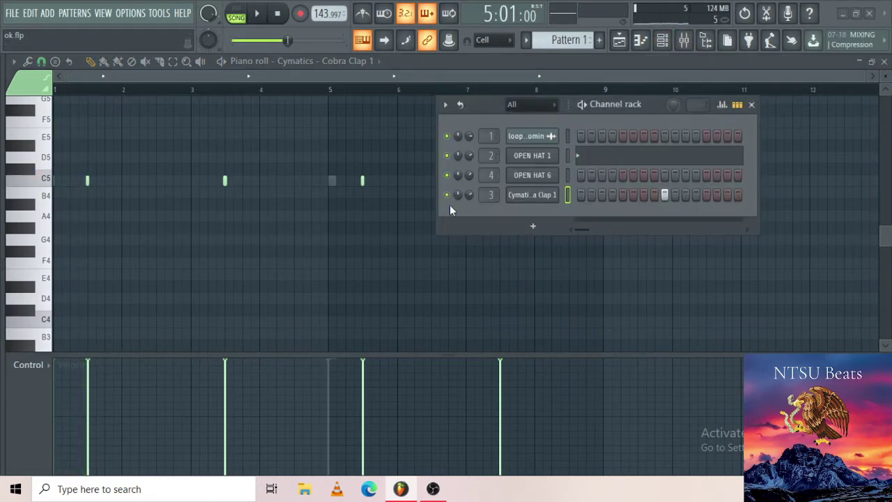
key(space)
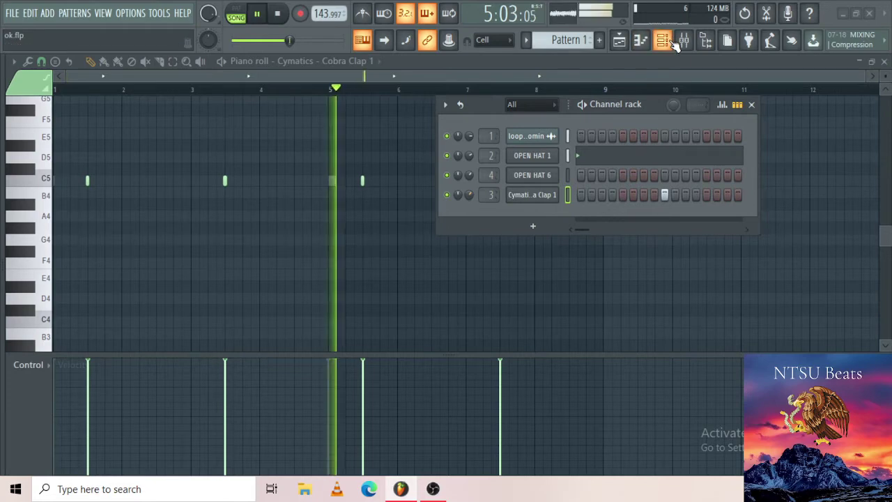
click(685, 42)
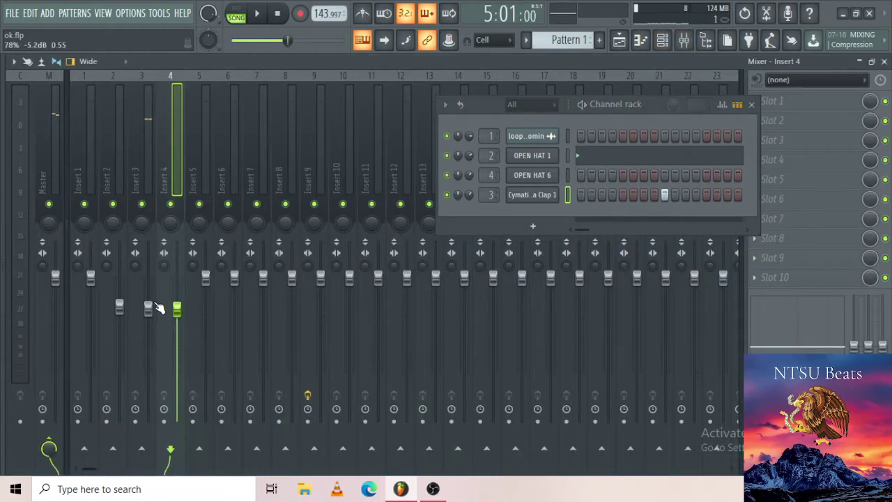
Open OPEN HAT 6's empty piano roll from the Channel rack, with playback stopped at bar 5
right_click(562, 180)
click(553, 175)
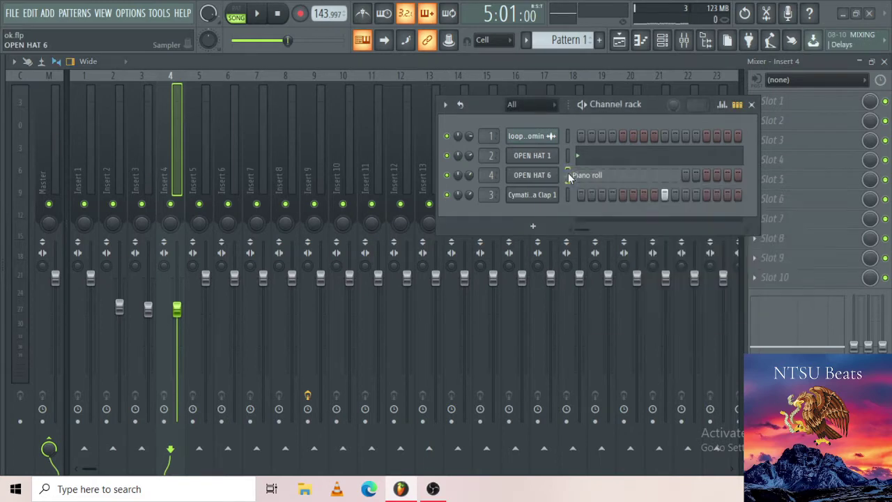
key(space)
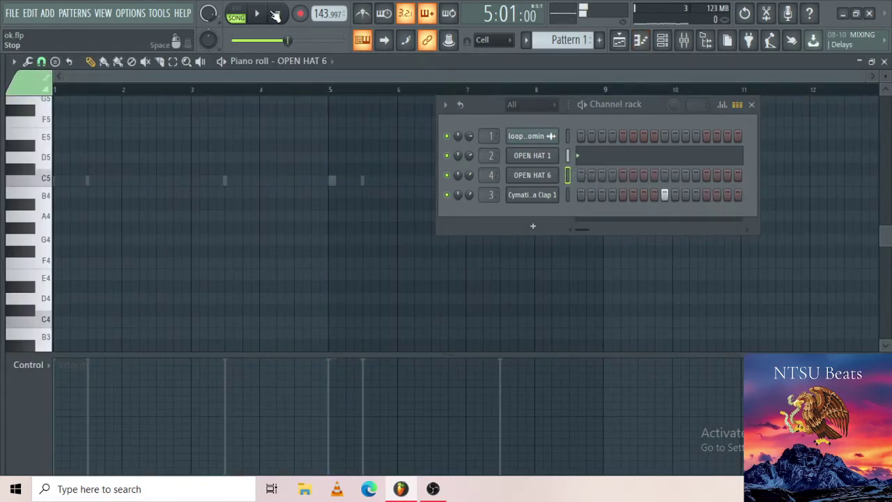
Try OPEN HAT 6 hits on C5 early in bars 2 and 4 while the beat plays
key(space)
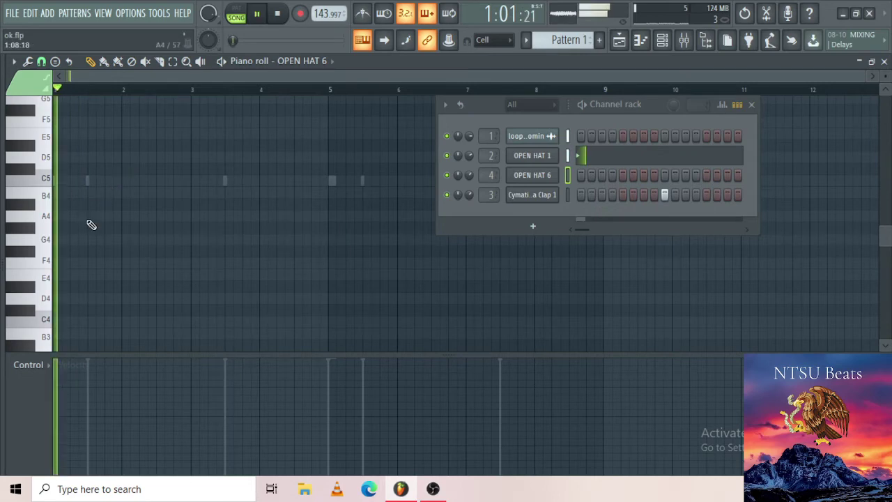
click(143, 181)
key(space)
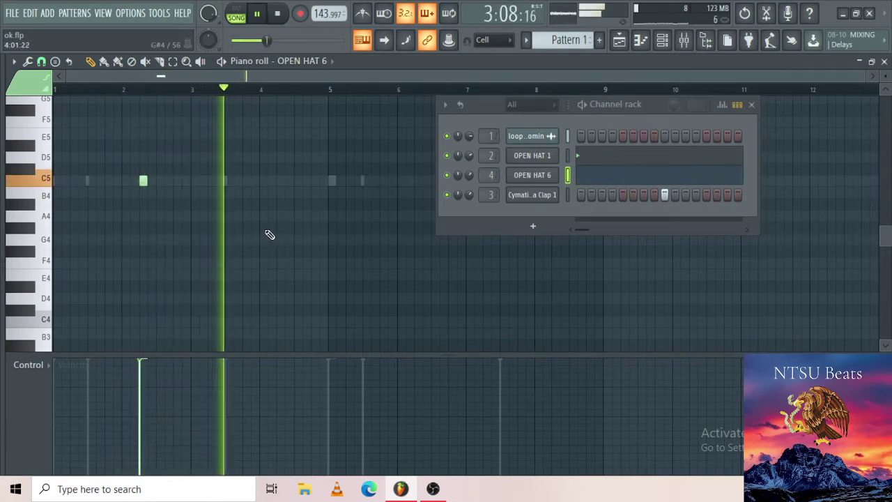
click(270, 180)
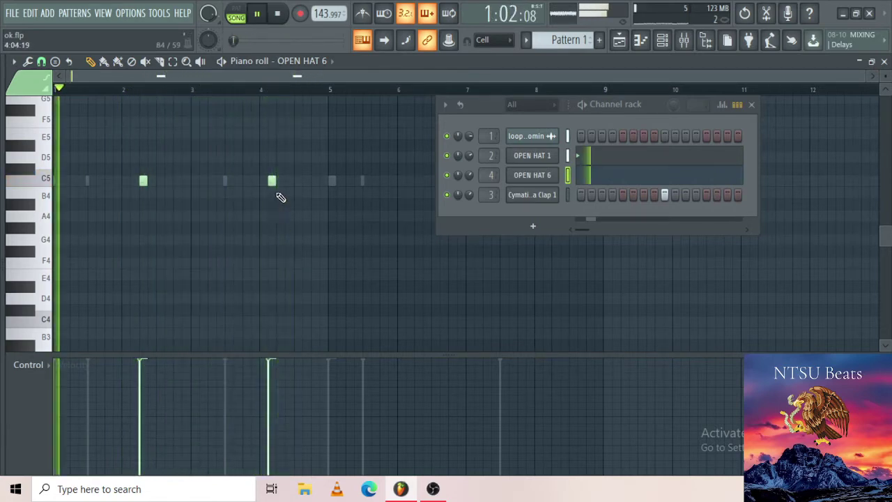
drag(272, 181, 281, 182)
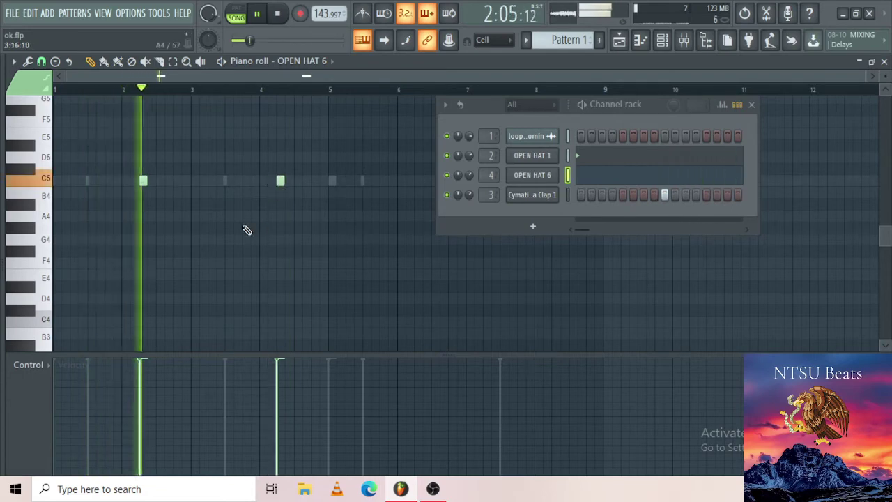
right_click(142, 180)
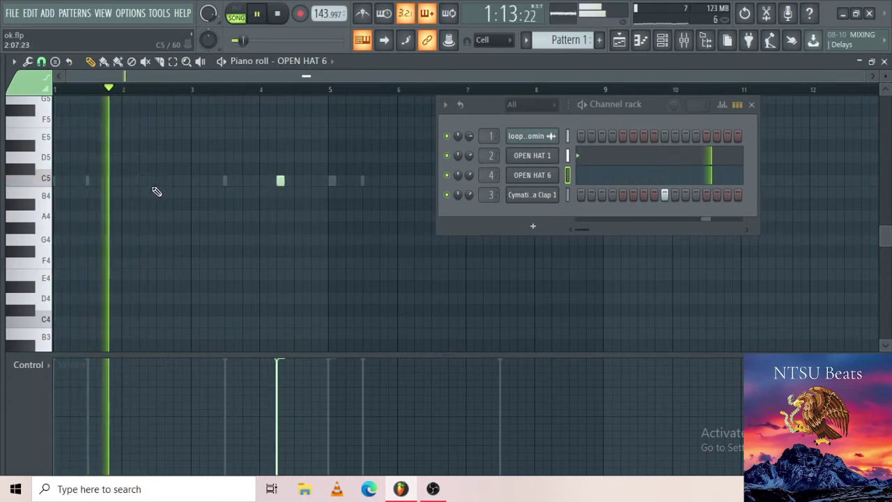
Replace the early bar 4 hit, arranging OPEN HAT 6 as C5 at 2:13, A#4 at 4:09 and C5 at 4:13
click(175, 180)
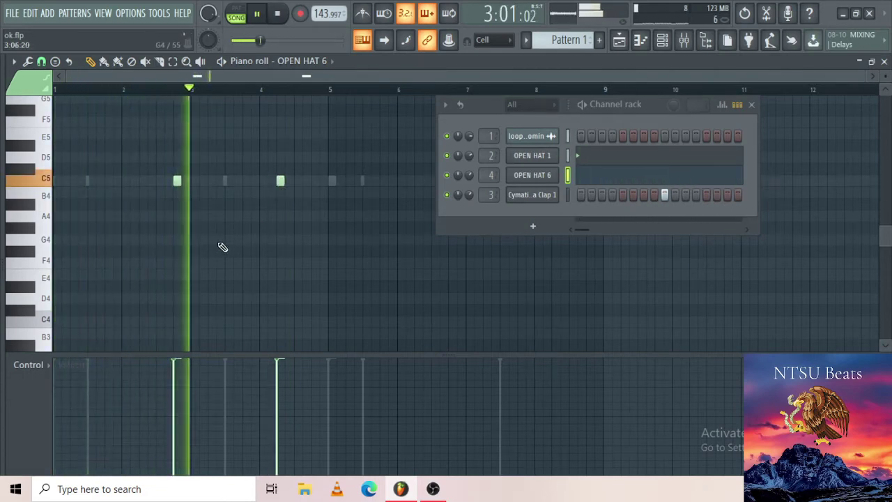
right_click(280, 181)
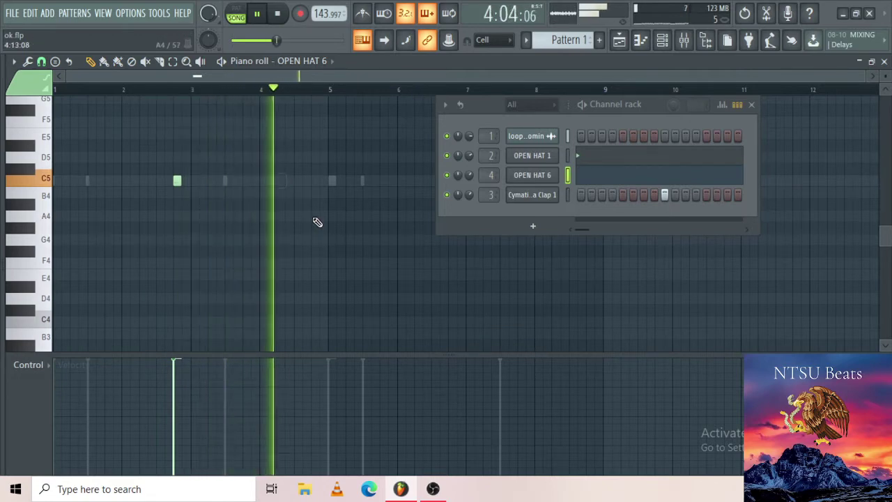
key(space)
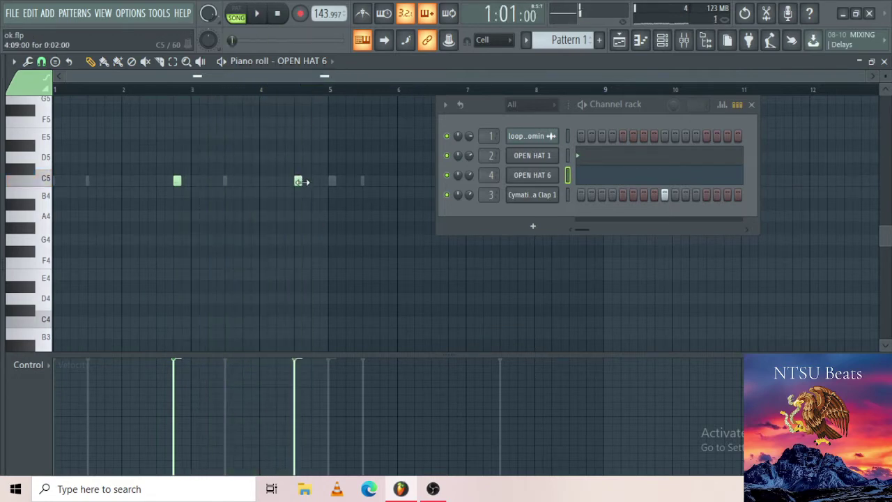
click(306, 181)
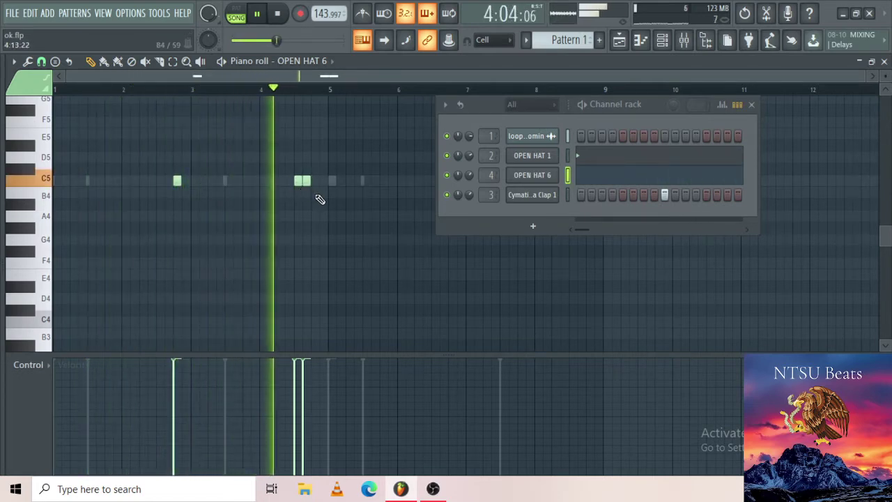
key(space)
key(space)
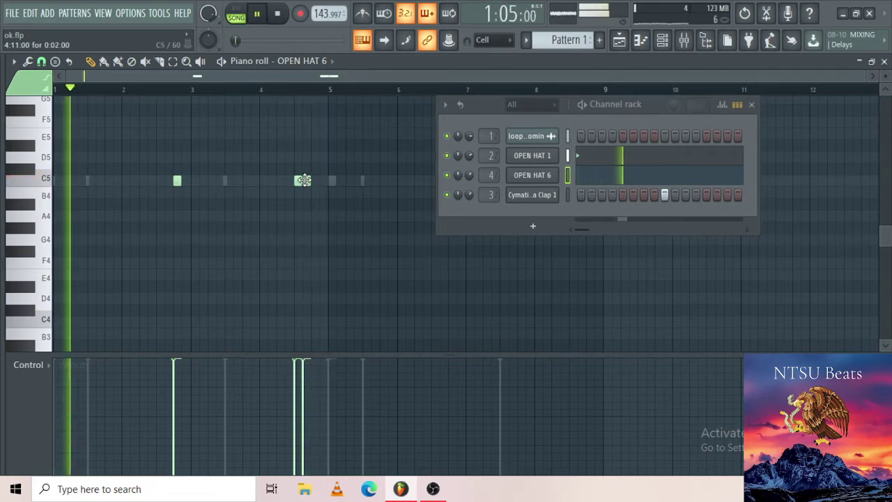
drag(303, 180, 289, 204)
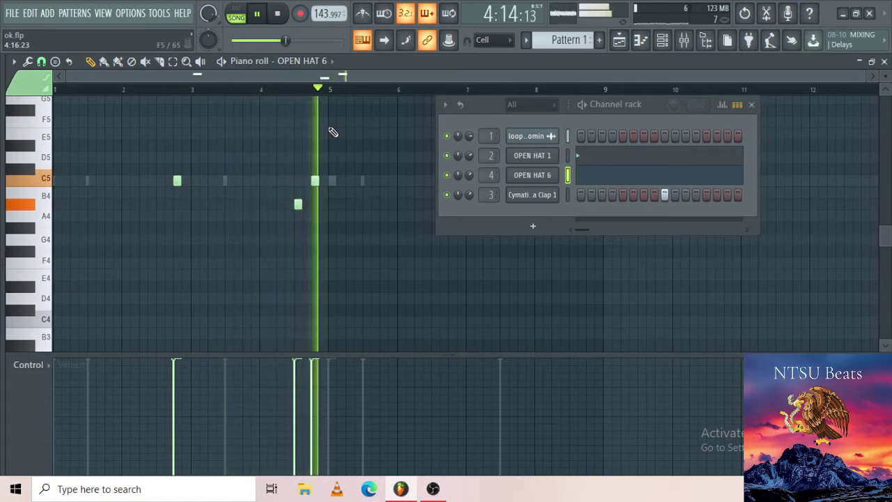
Duplicate OPEN HAT 6's hits from bars 1-4 into the following four bars and clear the selection
drag(329, 93, 63, 108)
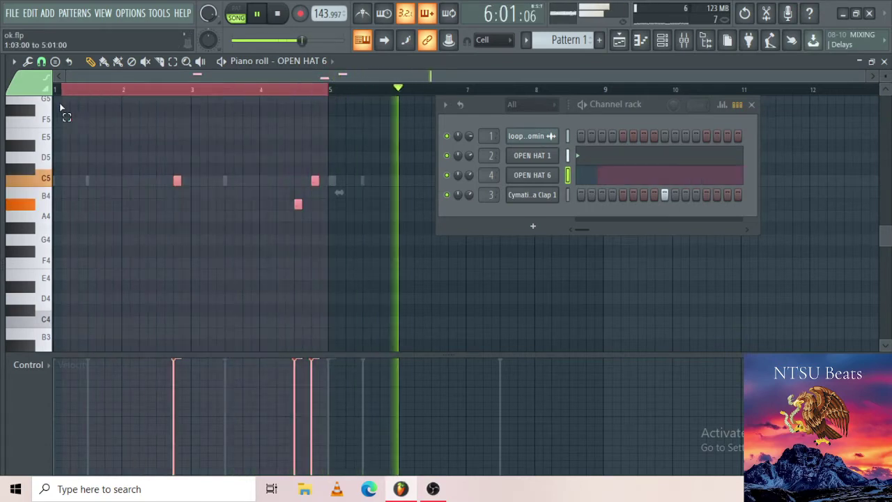
key(ctrl+b)
ctrl+click(405, 92)
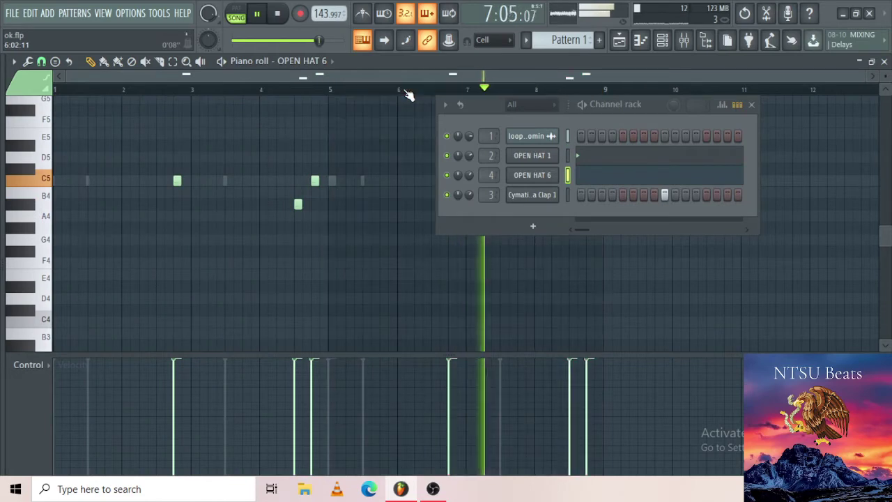
Find the 808s folder of goldenuzi vol 4 and add 808 3 as a new channel
mouse_move(2, 189)
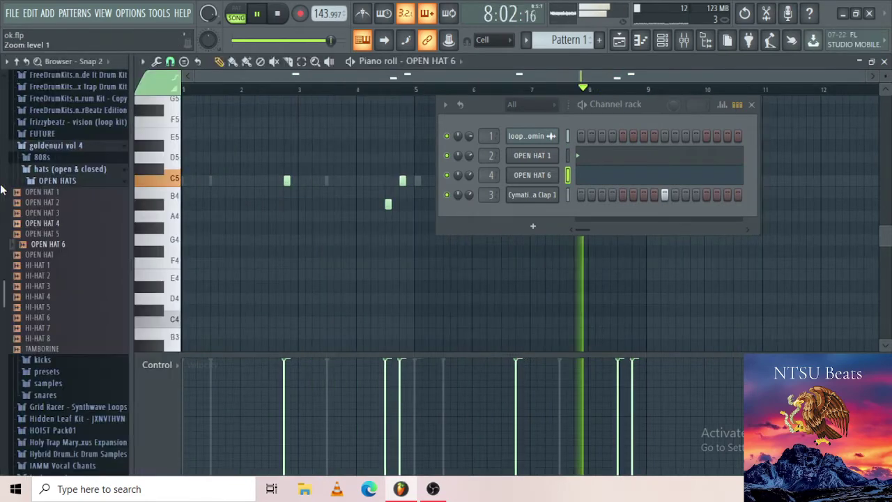
click(62, 185)
scroll(51, 157, up, 2)
scroll(52, 158, down, 4)
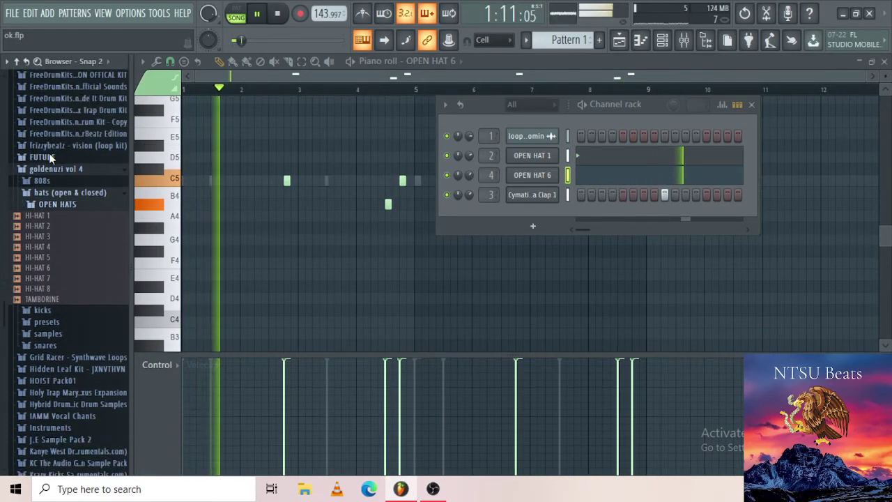
click(60, 97)
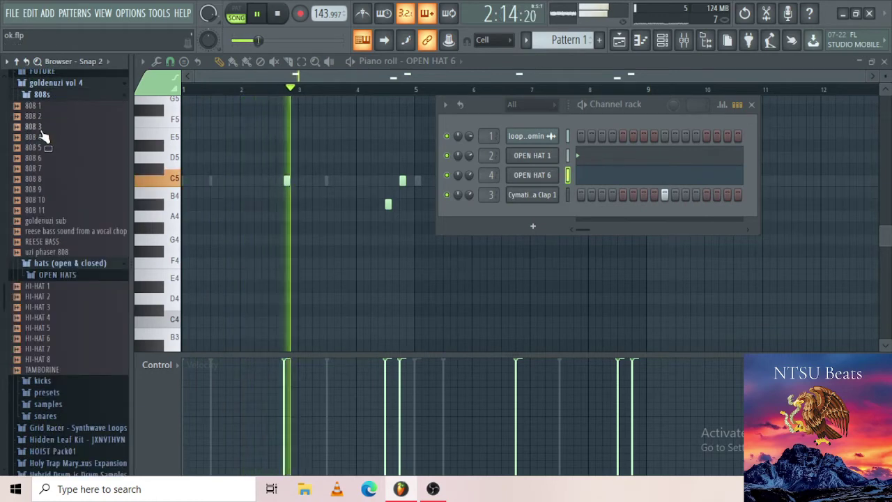
click(38, 127)
drag(42, 137, 526, 215)
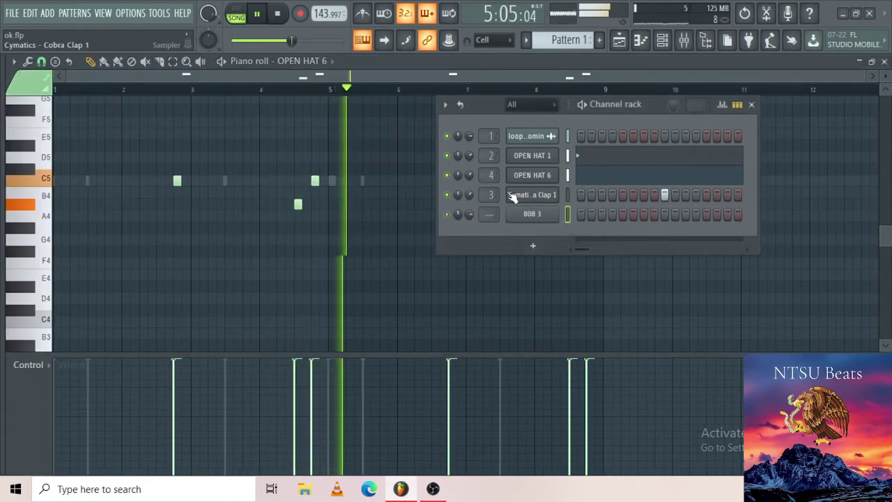
Stop playback and open the Chop Snares folder within the Cymatics Cobra Hip Hop Sample Pack's Drum One Shots
mouse_move(5, 124)
scroll(36, 149, up, 6)
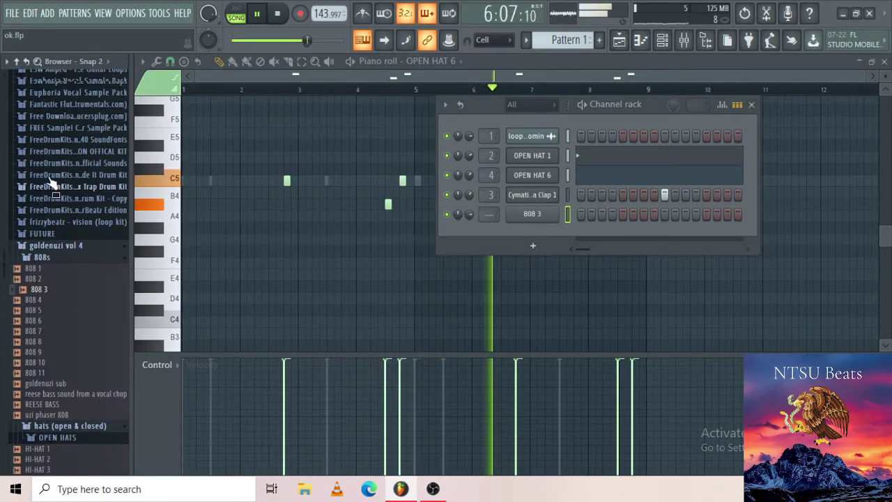
scroll(57, 218, up, 15)
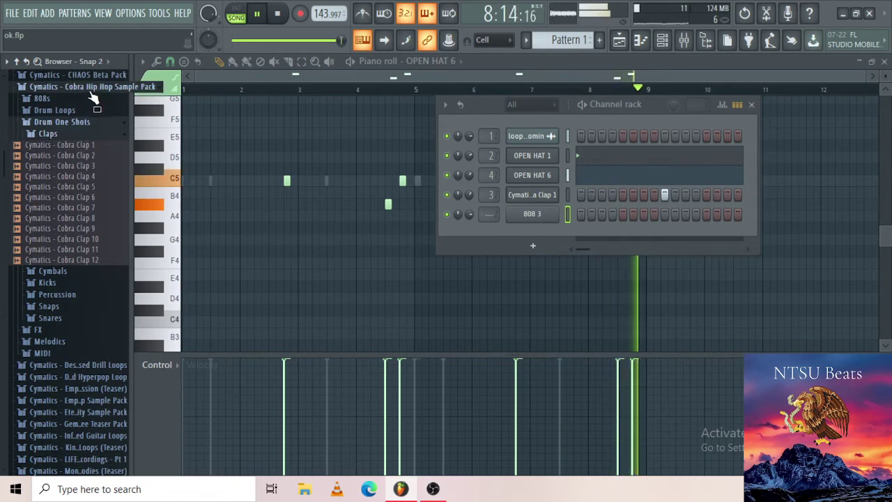
click(70, 134)
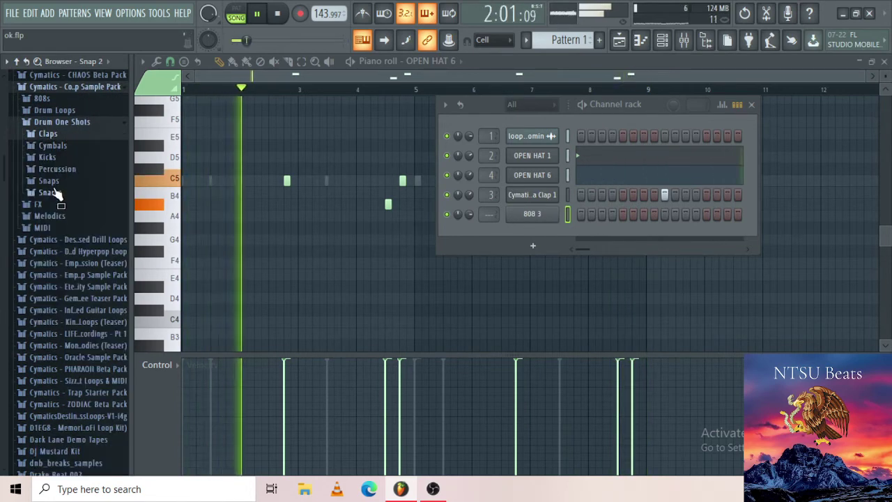
key(space)
click(55, 193)
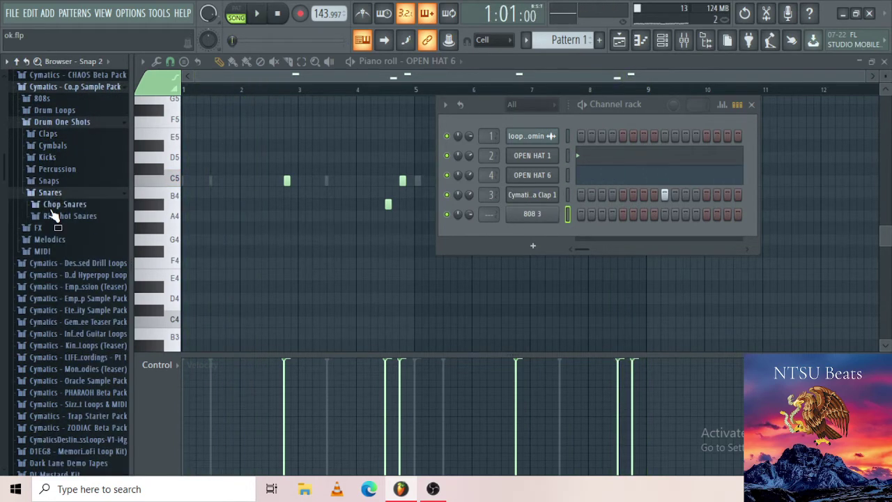
click(53, 208)
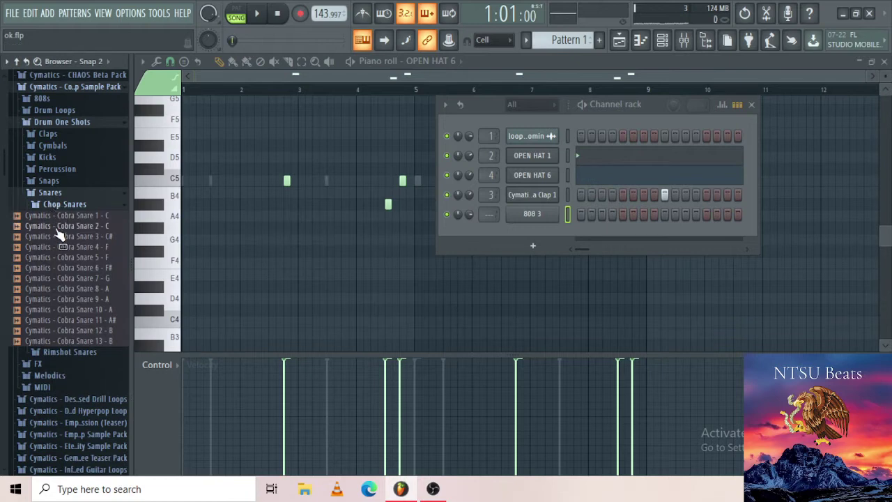
Preview Cymatics - Cobra Snare 2 - C and add it as a channel routed to mixer track 5, closing its sampler window
key(space)
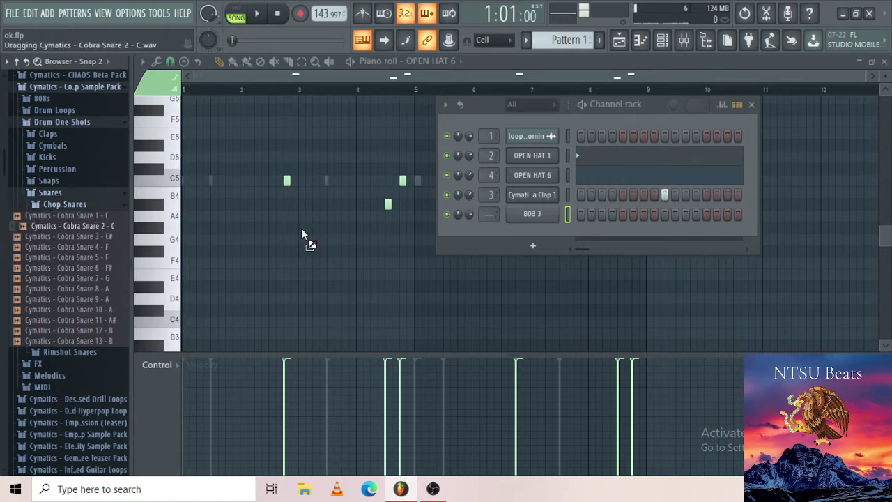
drag(301, 228, 530, 209)
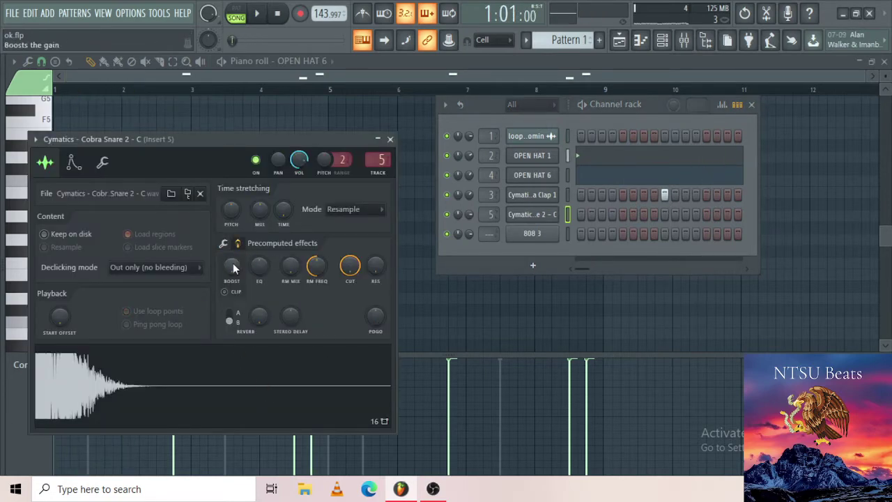
click(391, 139)
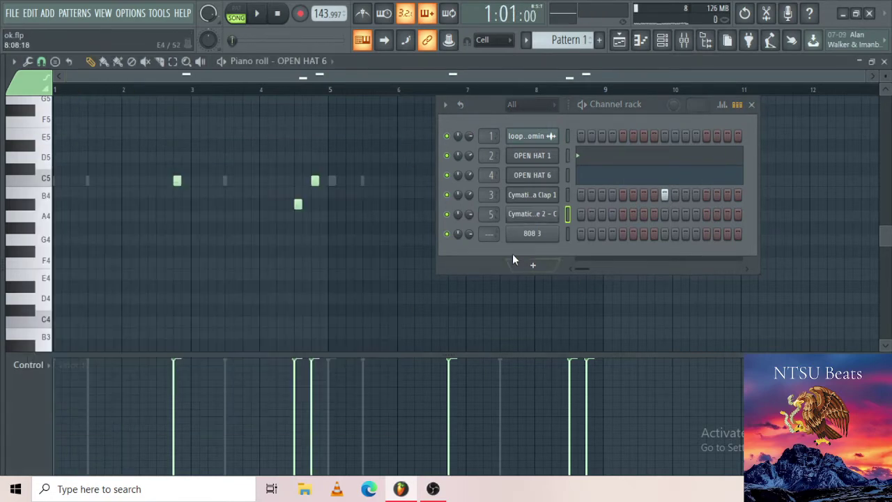
Lower the snare's mixer track 5 fader during playback and open Cobra Snare 2's piano roll
scroll(469, 216, down, 5)
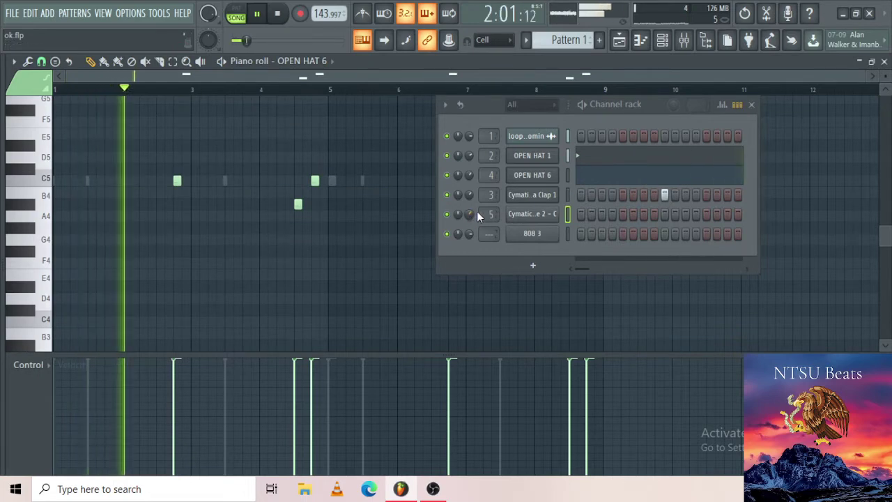
click(683, 40)
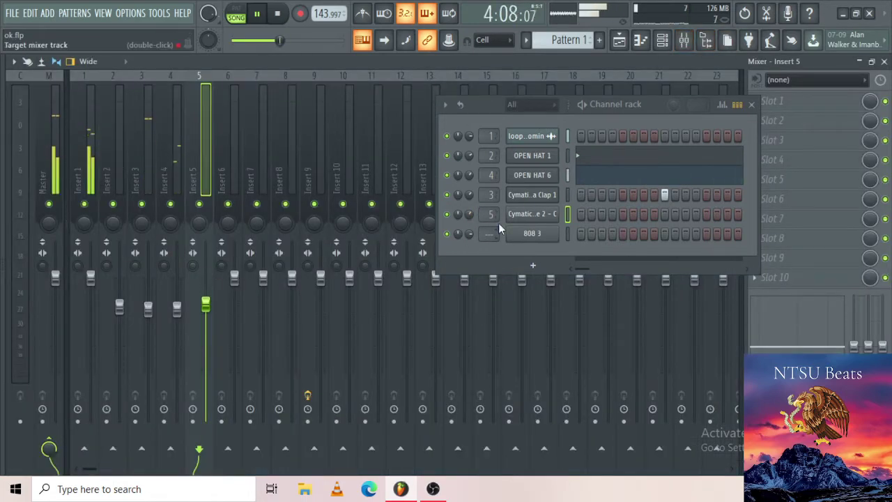
right_click(556, 208)
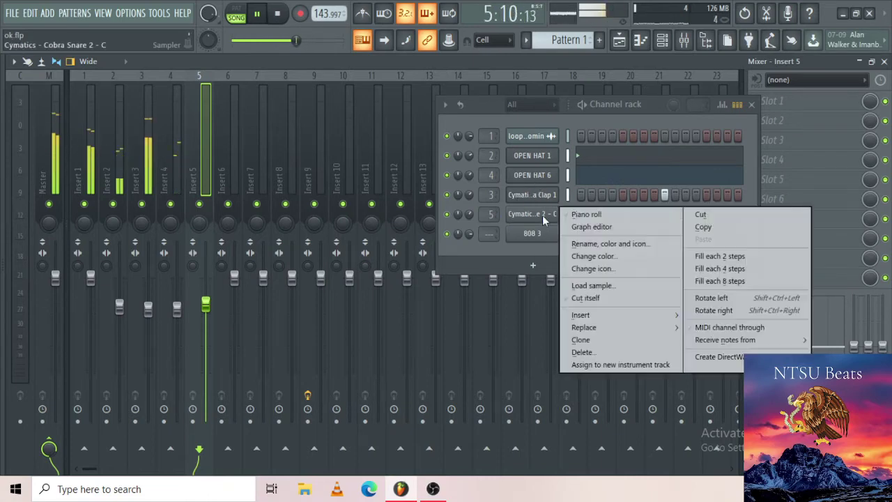
click(572, 209)
Try a Cobra Snare 2 hit on C5 at 2:05 while the beat plays from bar 1
key(space)
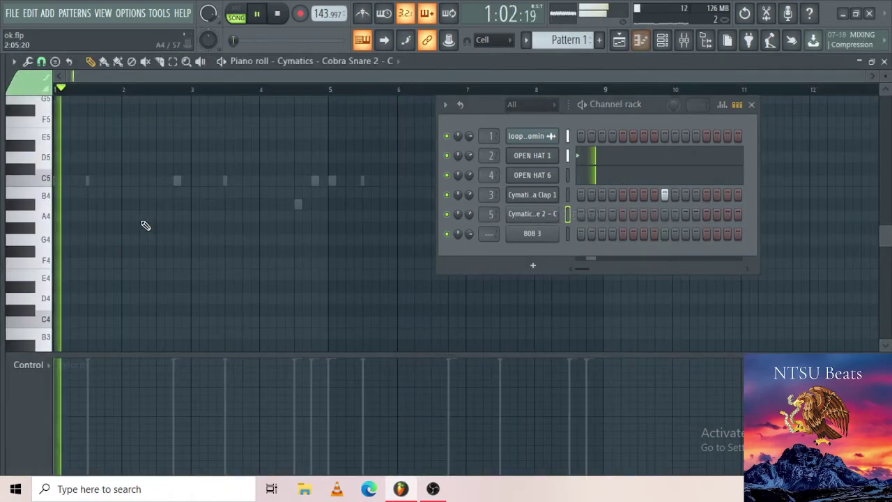
click(143, 180)
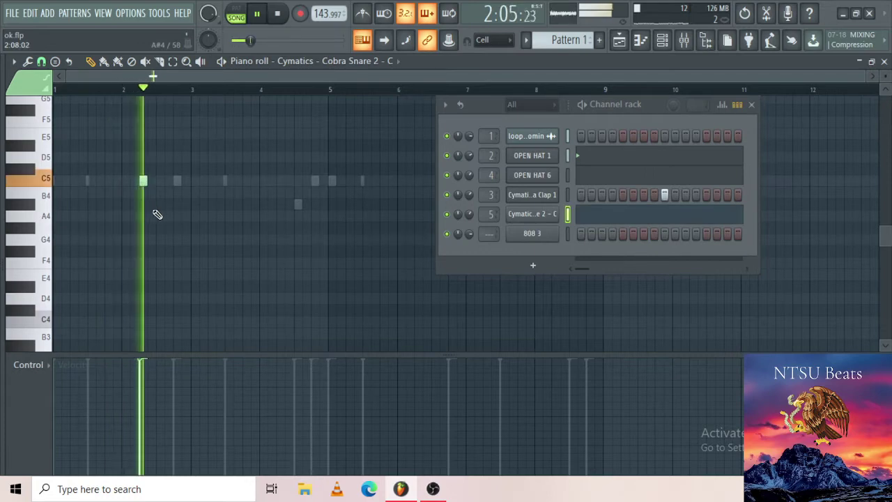
key(space)
right_click(144, 181)
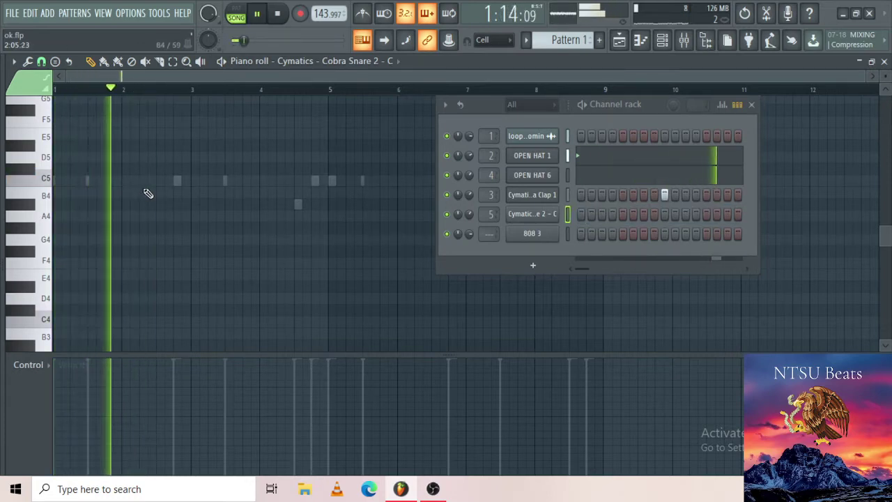
Place Cobra Snare 2 hits on C5 at 2:03, 2:13, 2:15, 4:07 and 4:09, and lower mixer track 5's fader further
click(132, 183)
key(space)
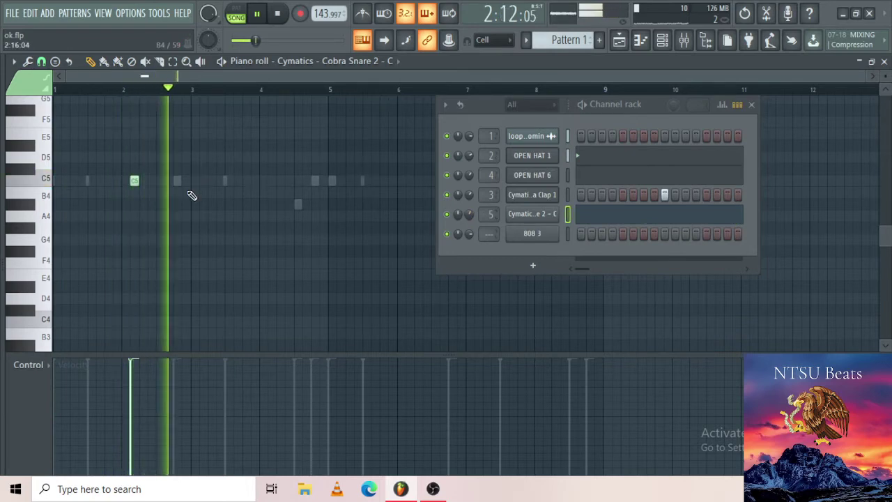
key(space)
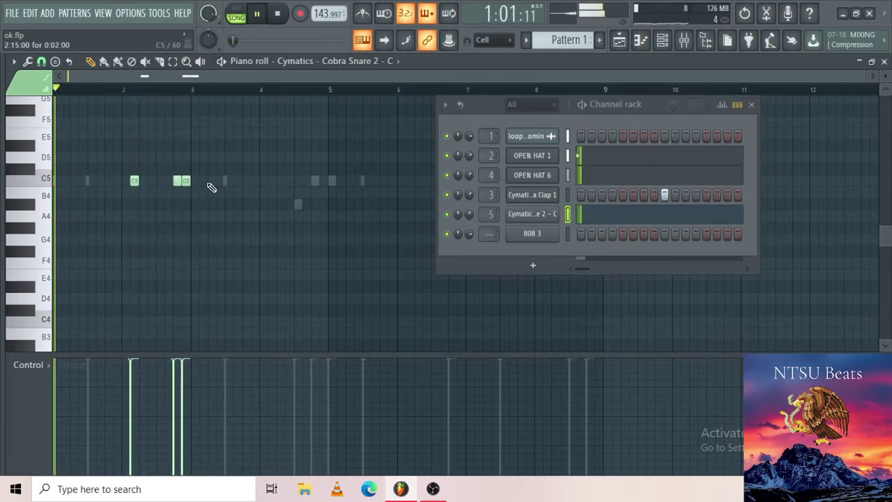
click(666, 40)
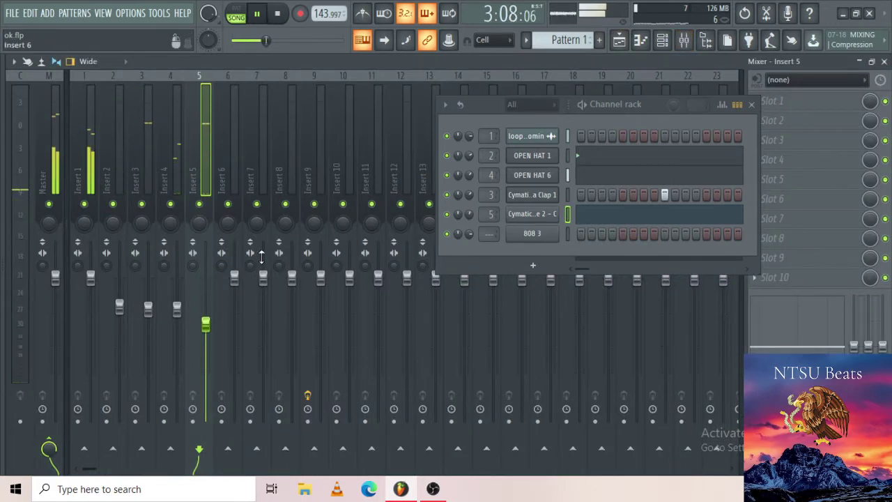
click(643, 42)
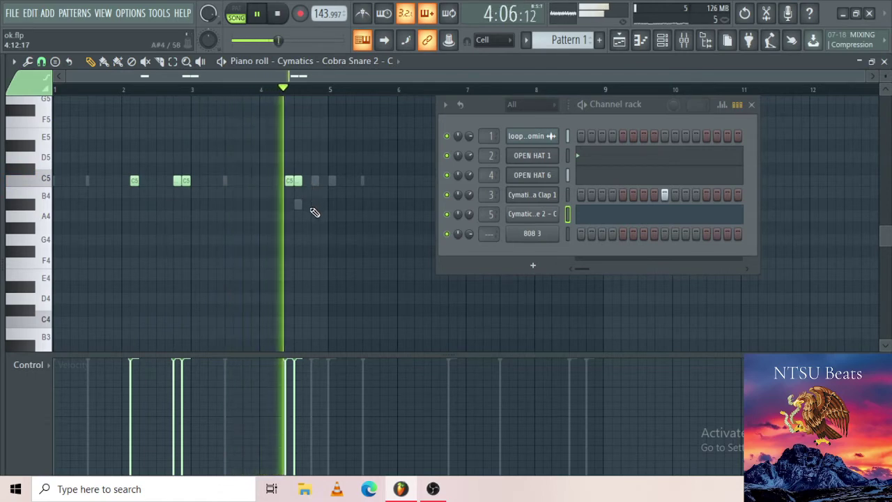
Add Cobra Snare 2 hits on C5 at 4:11, 4:13 and 4:15 and replay the beat from bar 1
key(space)
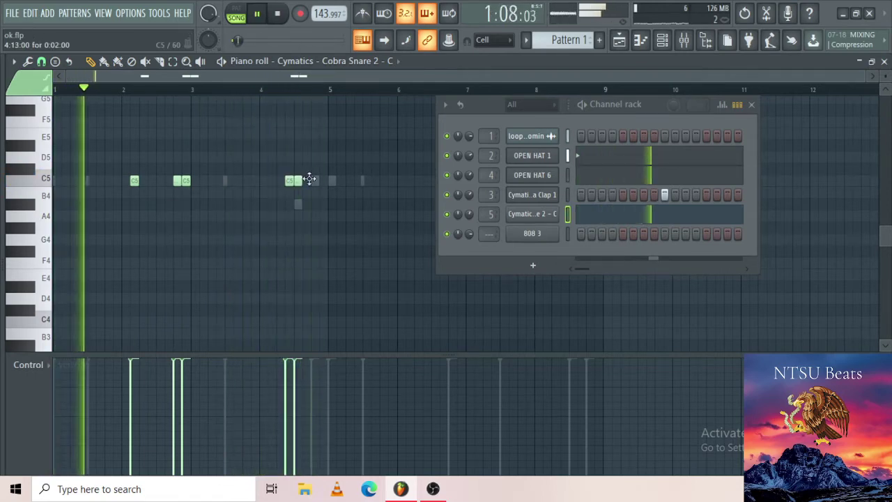
click(315, 180)
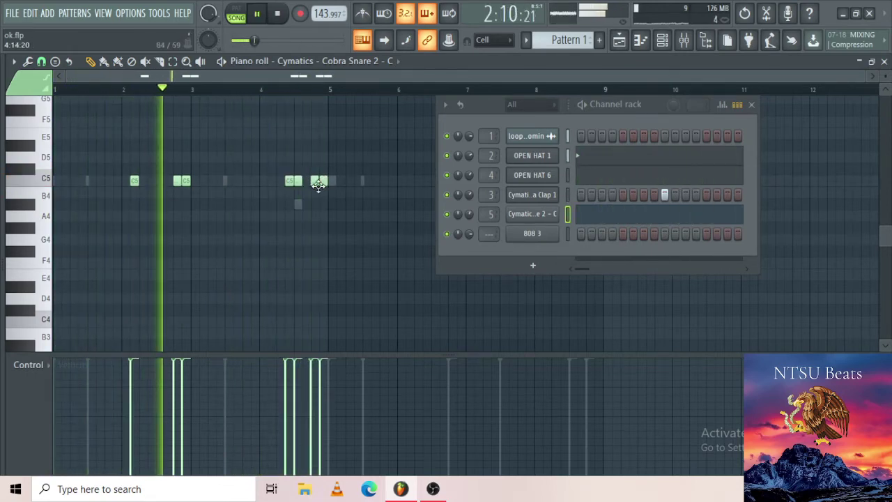
click(317, 182)
key(ctrl+z)
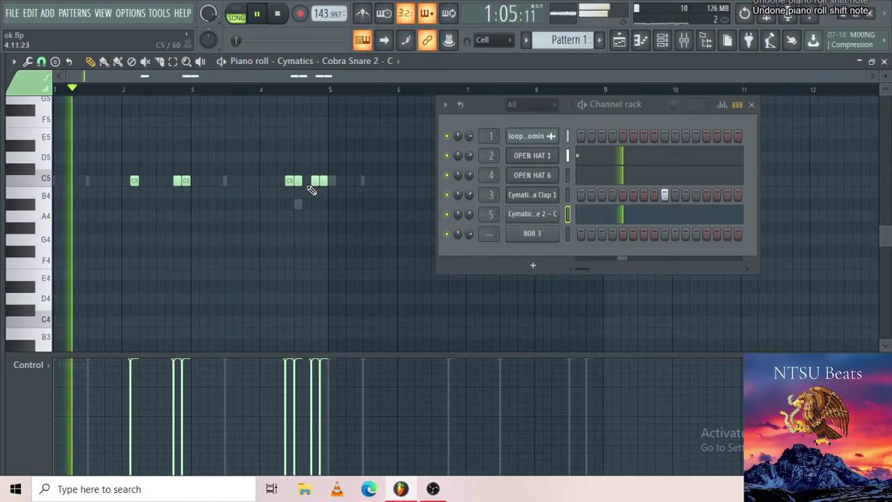
scroll(313, 195, up, 6)
click(315, 181)
scroll(313, 207, down, 6)
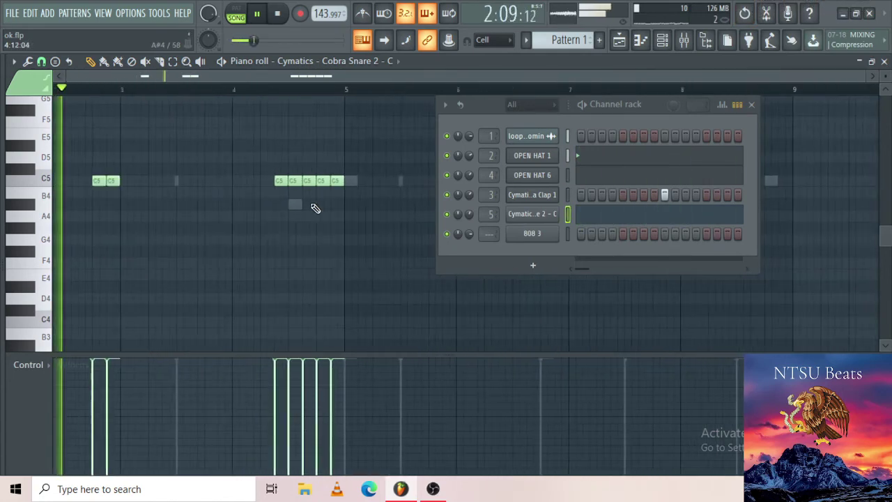
key(space)
key(space)
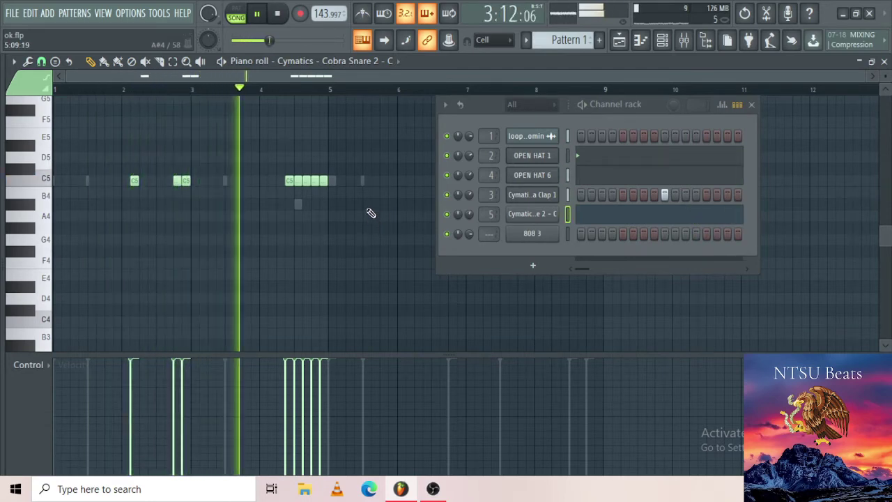
Delete the snare hit at 4:07 and move the hits at 4:11 and 4:15 down to A#4
right_click(287, 182)
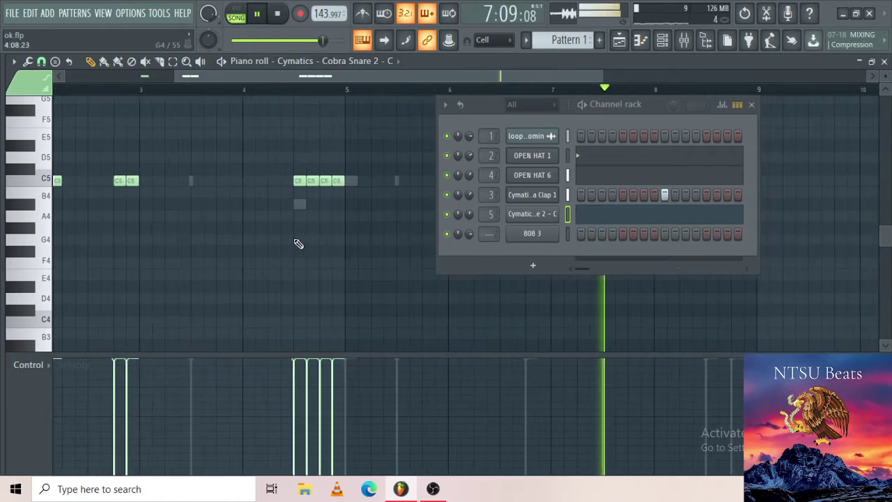
scroll(300, 240, up, 3)
key(space)
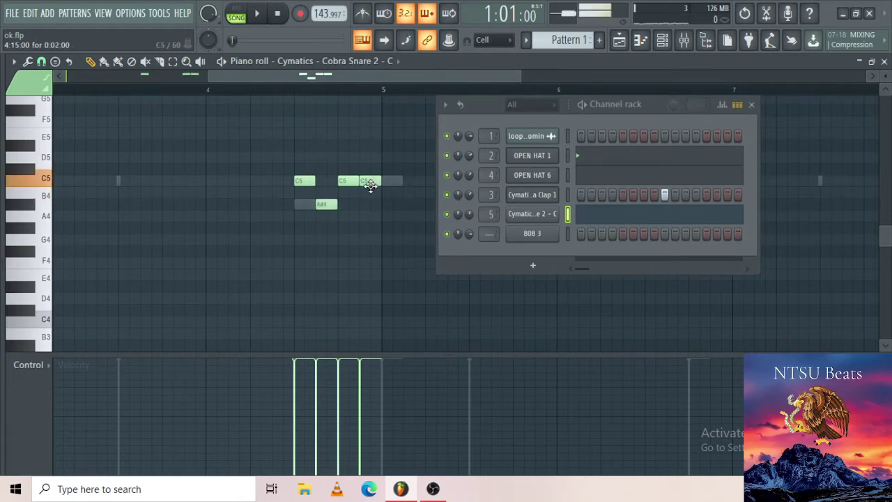
key(space)
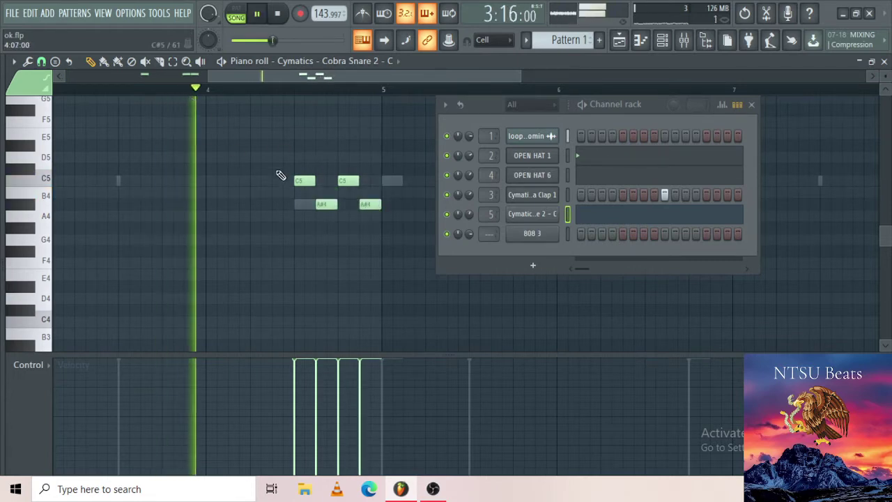
Lower the velocities of the C5 snare hits at 4:09 and 4:13 to about 84%
scroll(374, 253, down, 3)
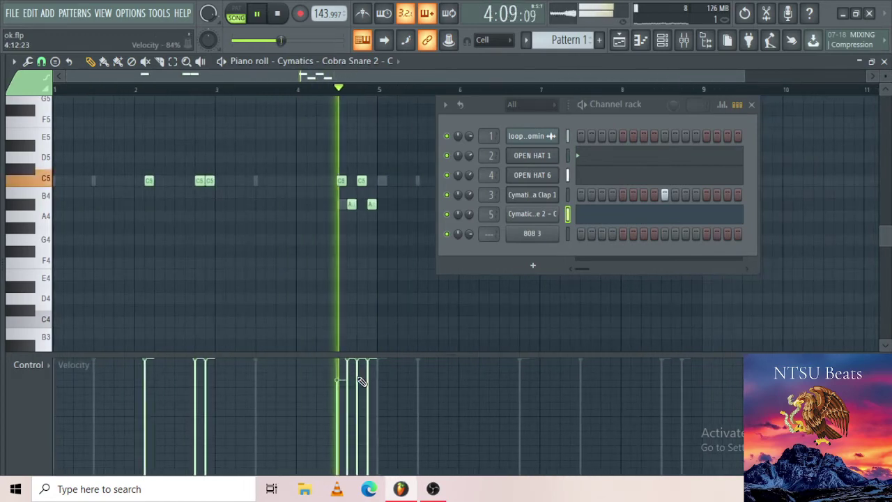
scroll(390, 208, down, 1)
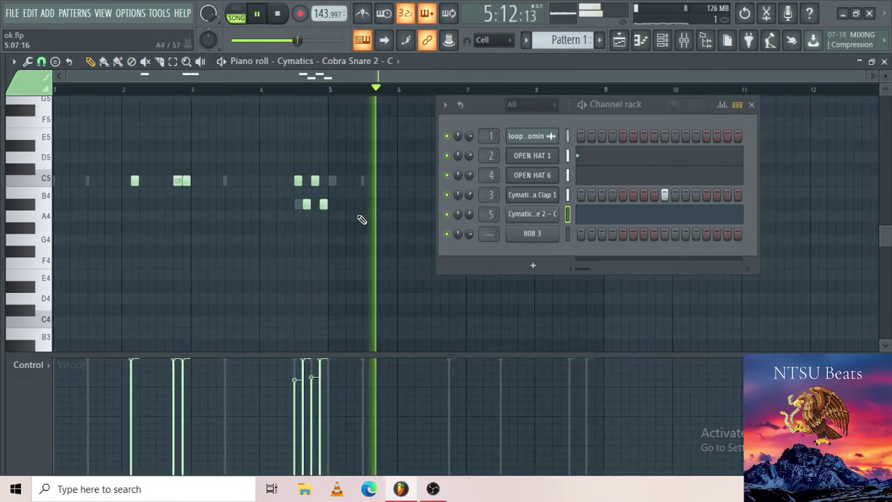
Try splitting the C5 snare hit at 4:13 into two hits of half the length during playback
scroll(319, 195, up, 4)
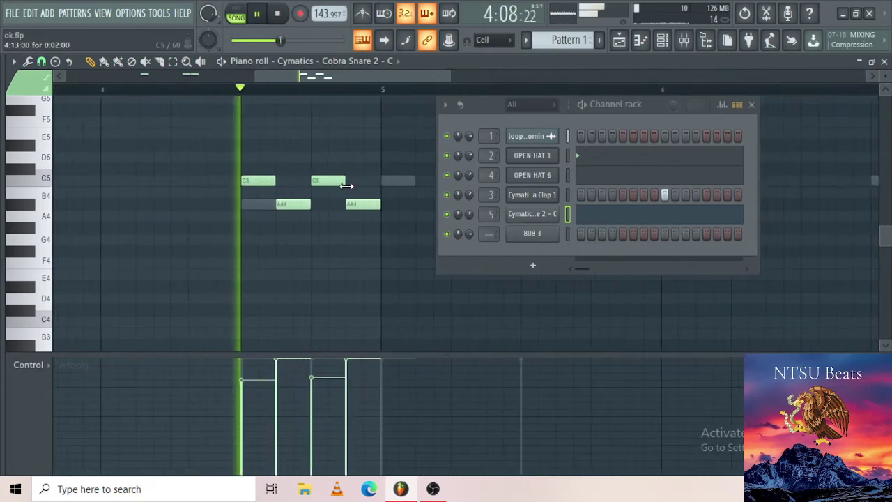
key(space)
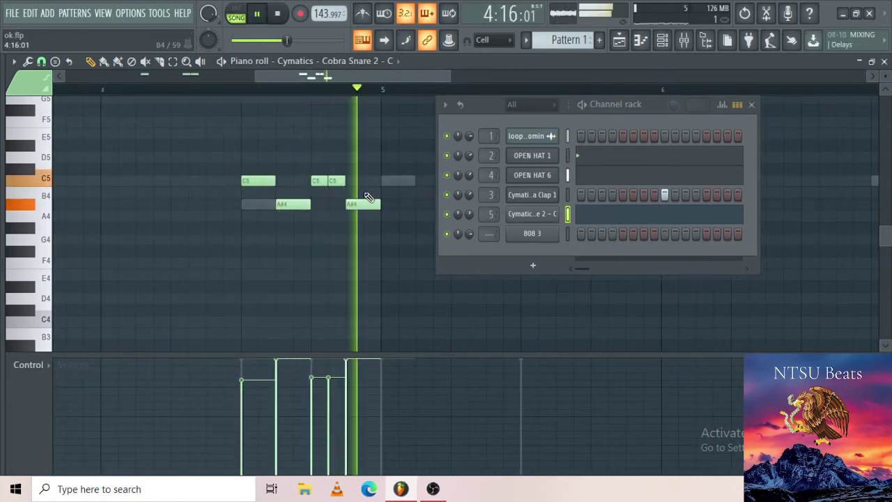
scroll(363, 199, down, 4)
key(ctrl+z)
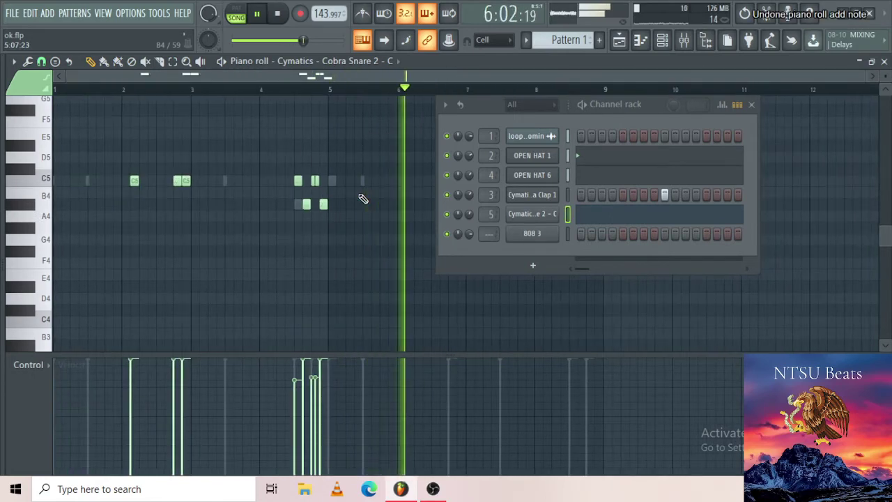
key(ctrl+z)
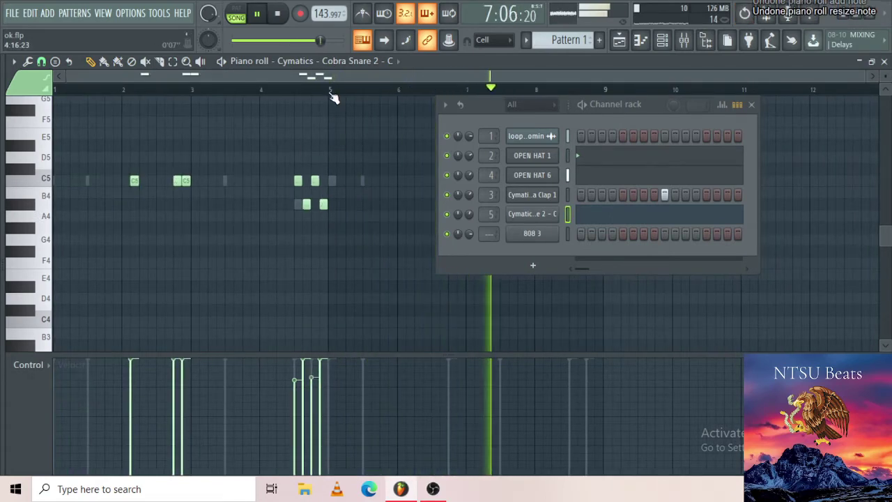
Duplicate the snare pattern of bars 1–4 into bars 5–8 and close the channel rack
drag(330, 91, 31, 91)
key(ctrl+b)
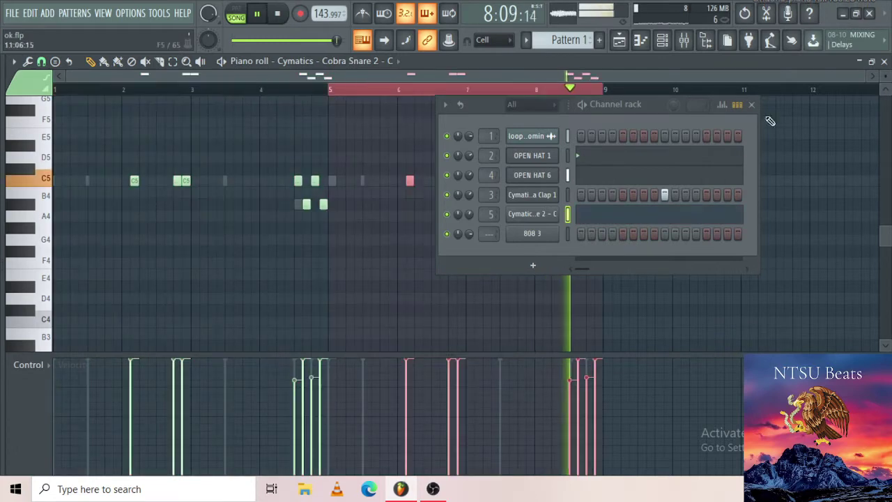
click(752, 105)
Split the C5 snare hit at 8:13 into two shorter hits with the second one louder, and clear the time selection
scroll(604, 203, up, 5)
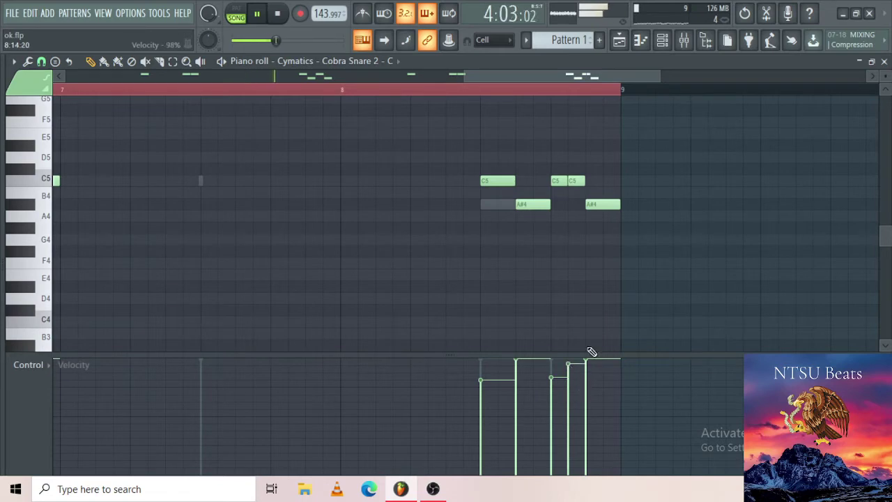
scroll(579, 279, down, 5)
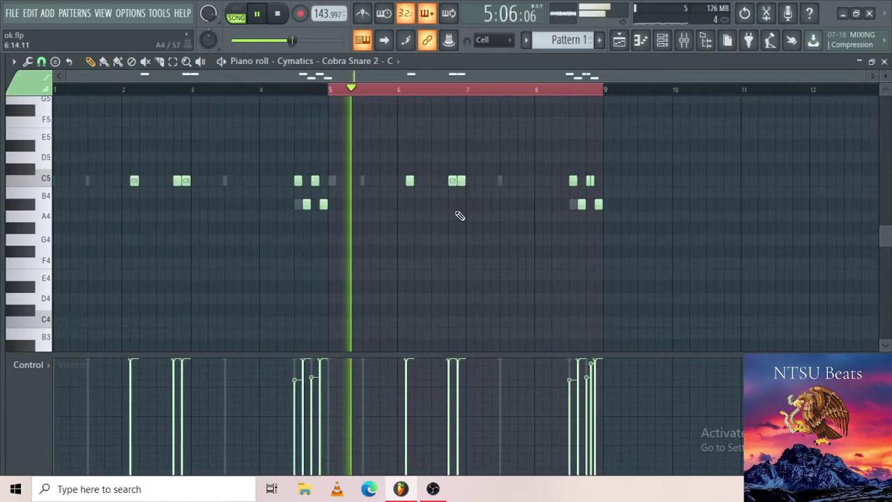
double_click(462, 90)
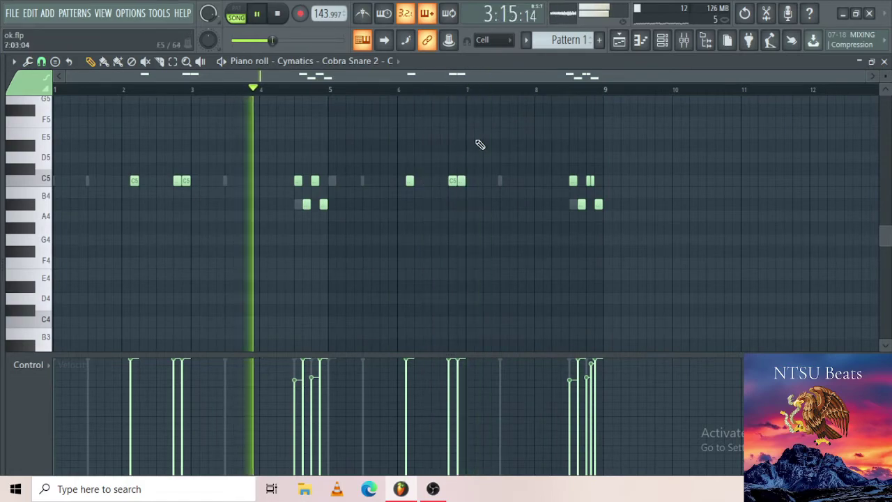
Stop playback, collapse the Chop Snares folder and open Rimshot Snares in the browser to preview its samples
key(alt+F8)
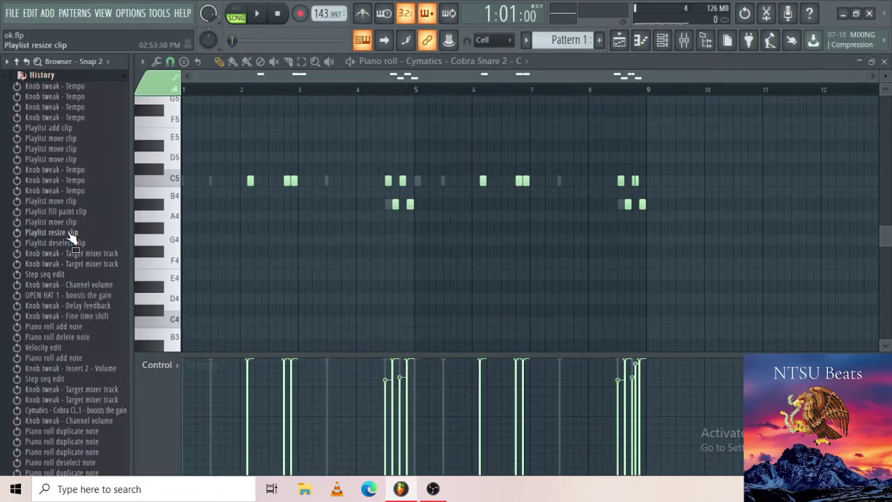
scroll(70, 237, down, 20)
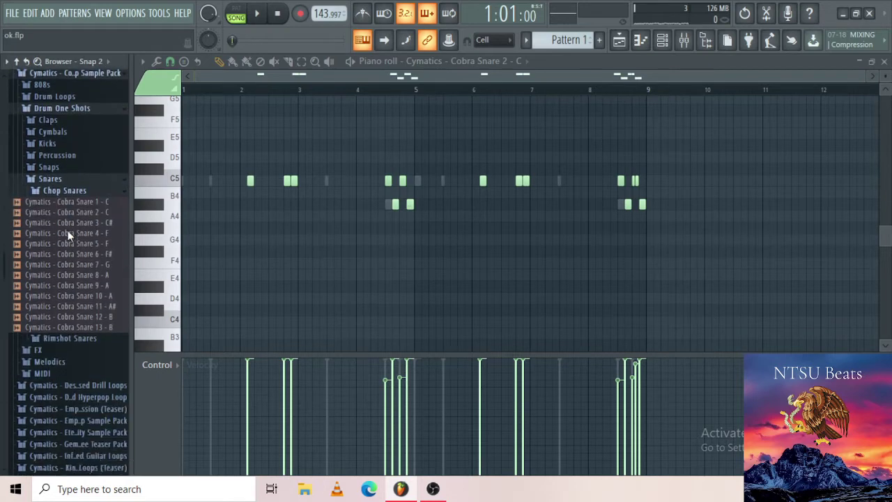
drag(68, 236, 81, 229)
click(64, 187)
click(68, 198)
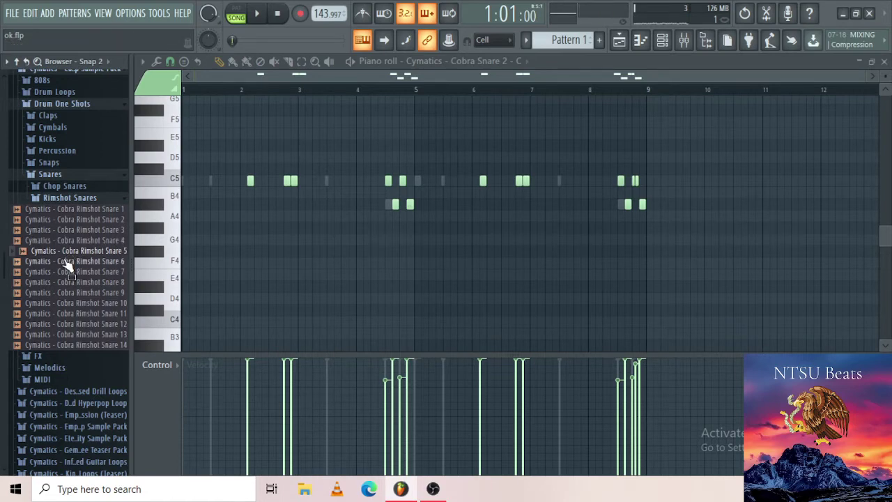
Replace the snare channel's sample with Cymatics - Cobra Rimshot Snare 5 and play the beat
drag(695, 72, 672, 45)
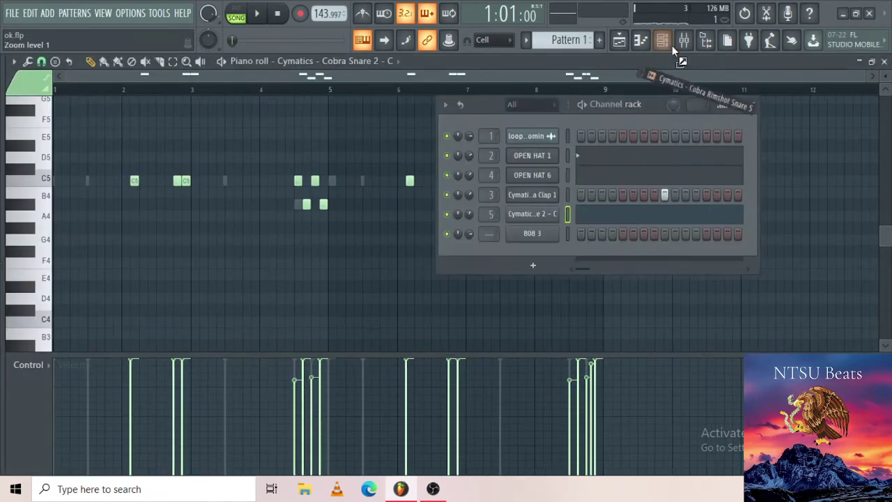
drag(547, 212, 551, 215)
key(space)
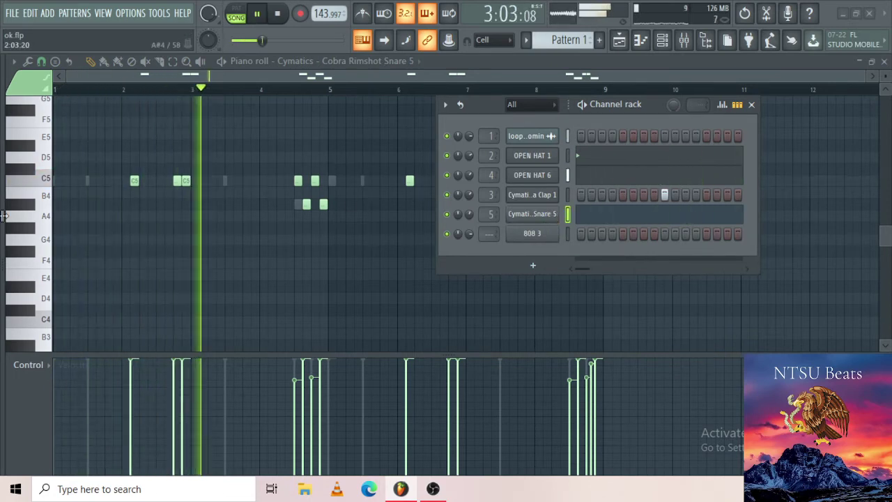
Preview more rimshots and swap the snare channel's sample to Cymatics - Cobra Rimshot Snare 8
key(space)
mouse_move(2, 222)
scroll(2, 159, down, 2)
scroll(2, 158, up, 20)
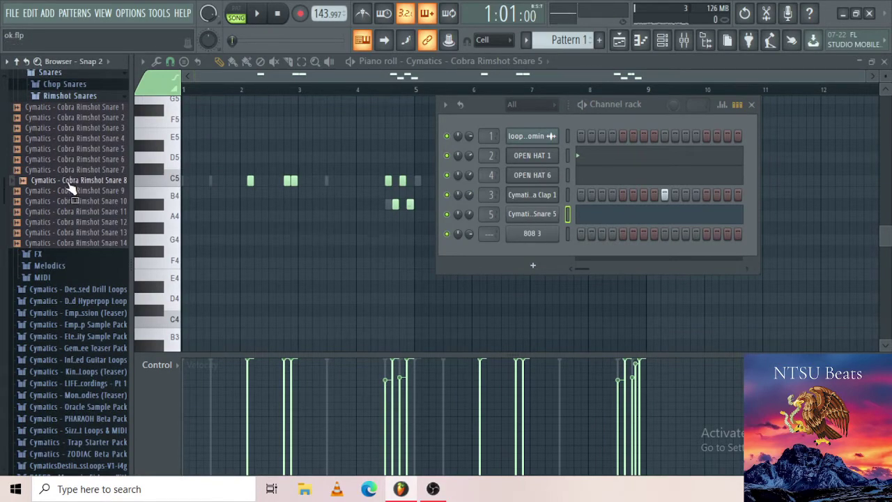
drag(405, 223, 536, 216)
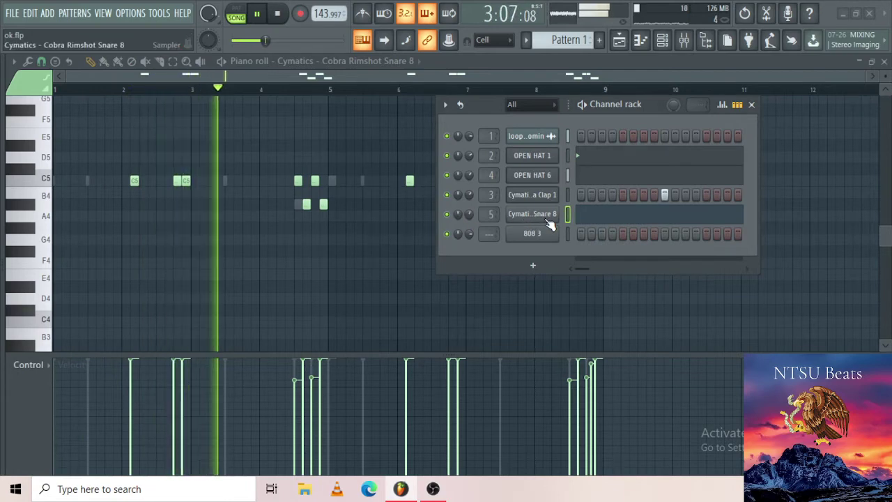
Turn on the sampler's precomputed gain boost for the snare channel and close its window
click(547, 218)
click(238, 244)
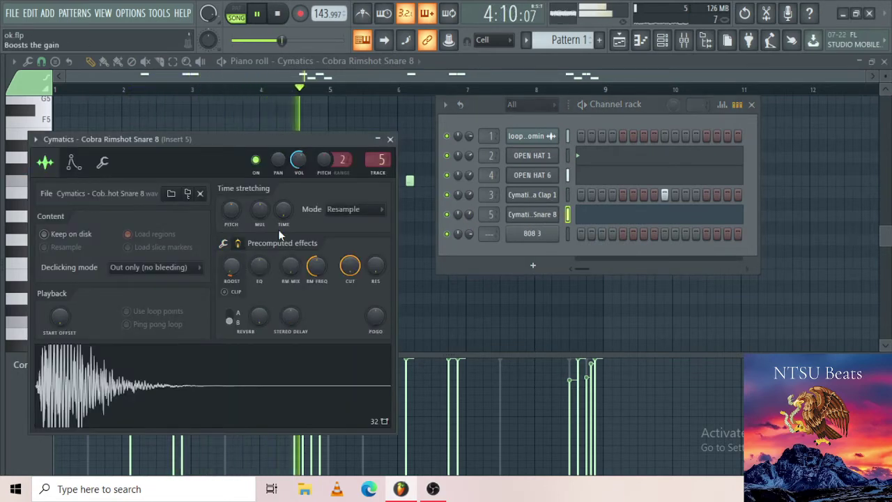
click(389, 140)
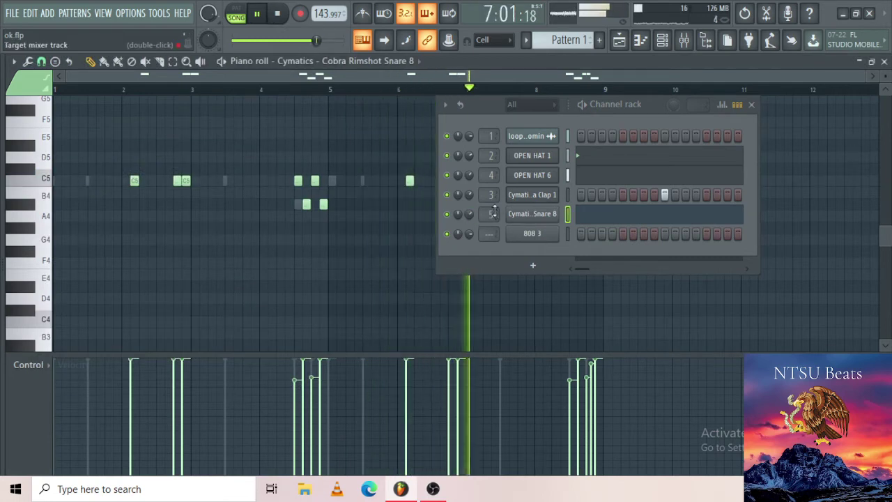
Replace the snare channel's sample with Cymatics - Cobra Rimshot Snare 10 and play the beat
key(alt+F8)
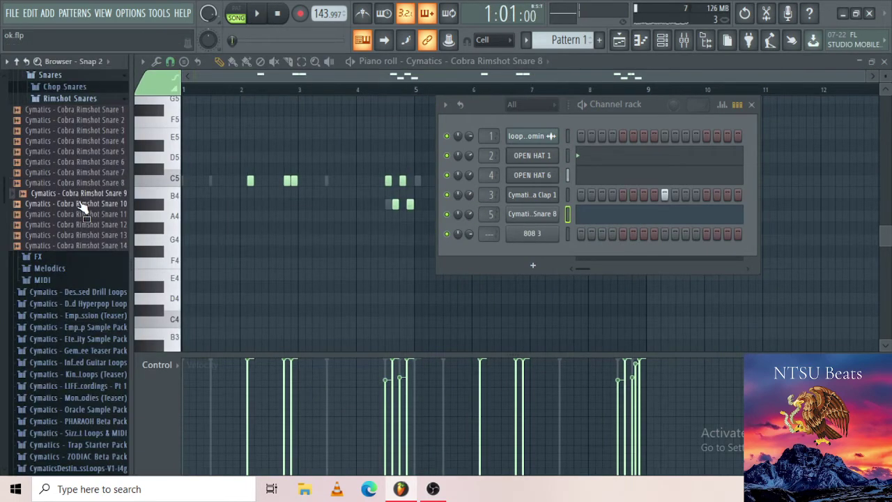
drag(404, 267, 536, 220)
key(space)
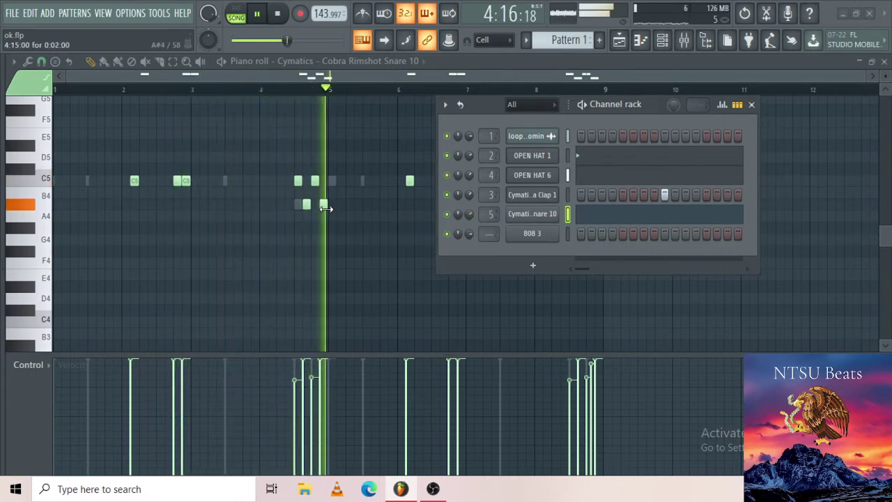
Stop playback and delete the snare rolls at the ends of bars 4 and 8
key(space)
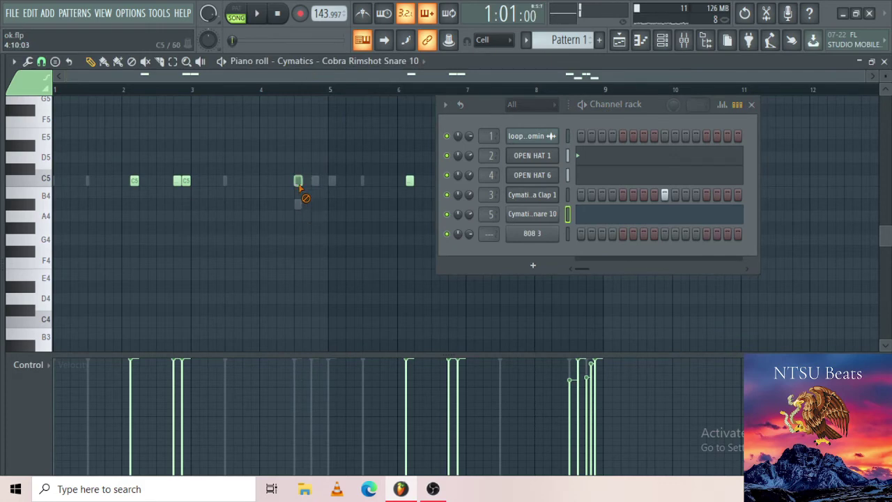
click(752, 105)
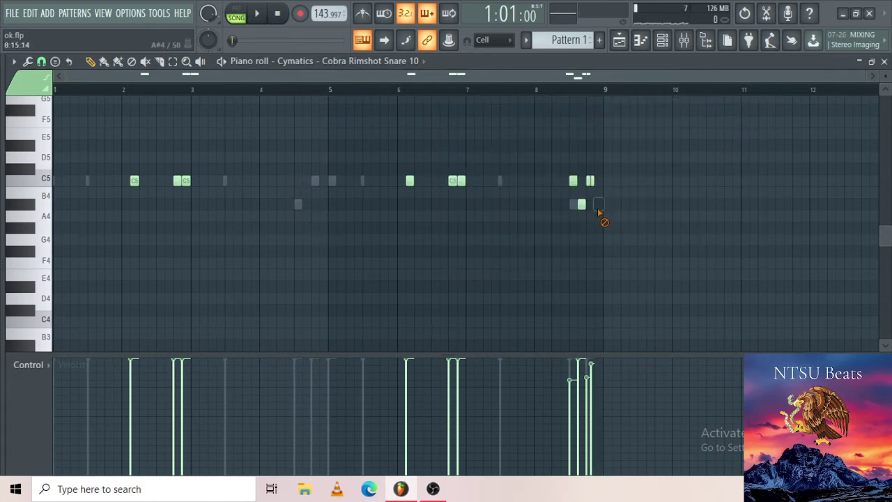
Stop playback and add Cymatics - Cobra Snare 2 - C from the Chop Snares folder as a new channel above the 808
click(684, 40)
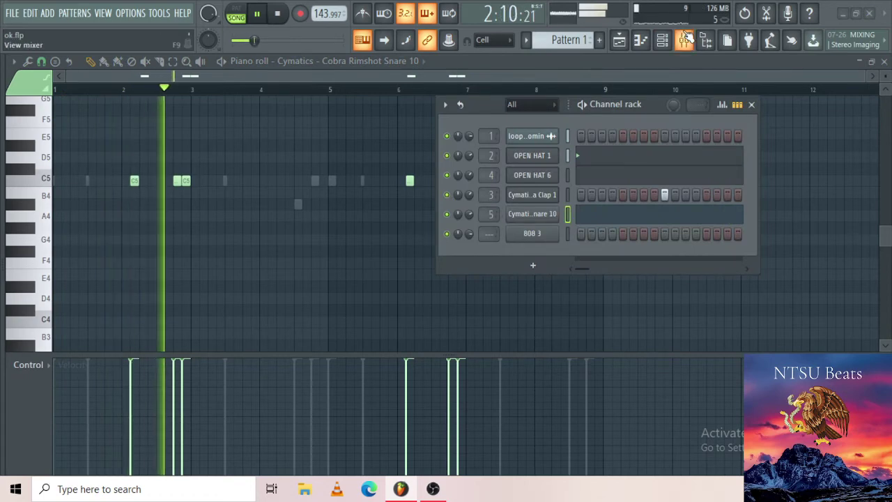
key(F9)
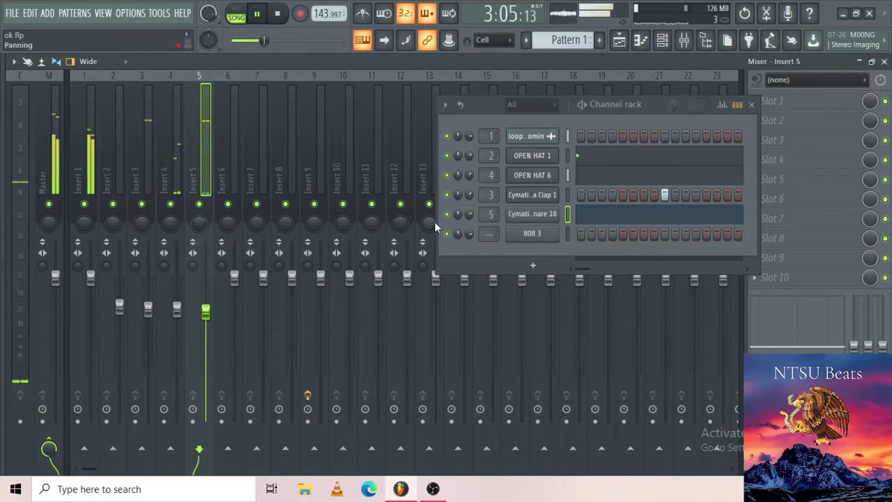
mouse_move(2, 184)
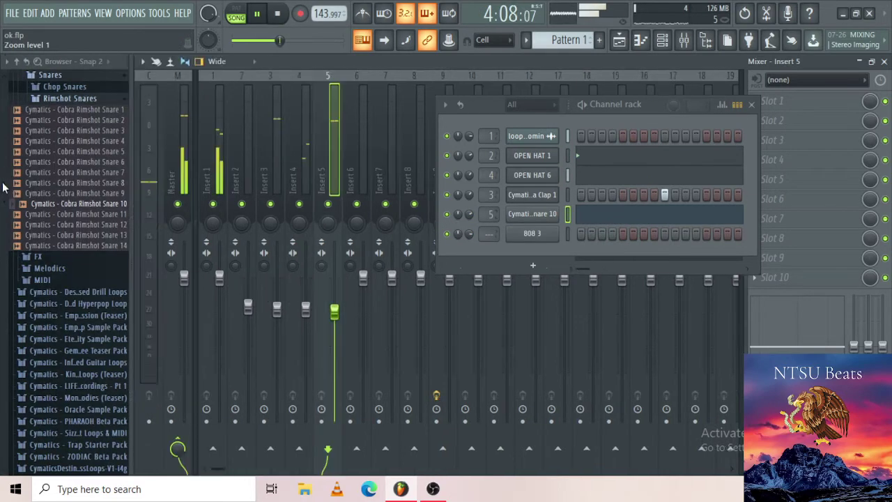
scroll(30, 178, up, 10)
scroll(32, 226, down, 5)
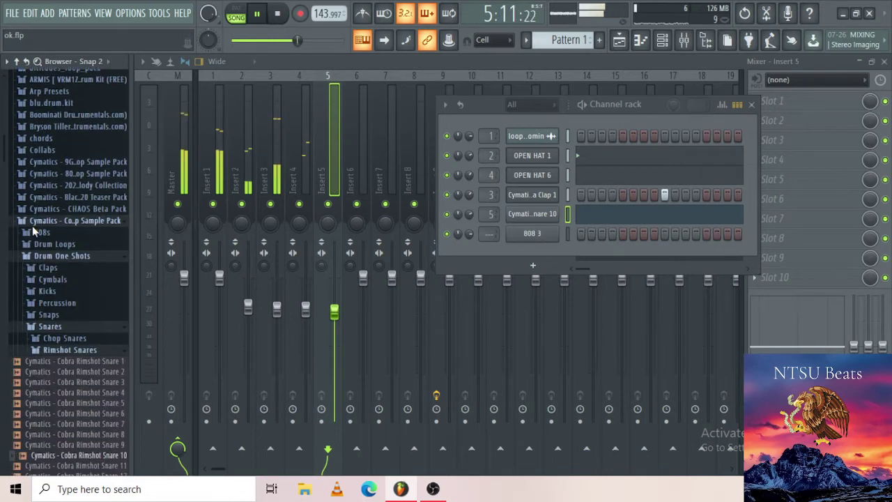
key(space)
scroll(70, 272, down, 2)
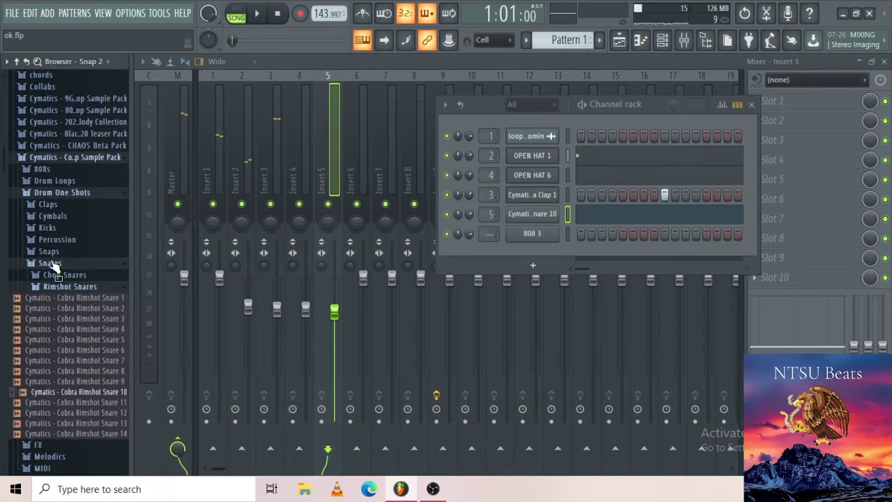
click(77, 275)
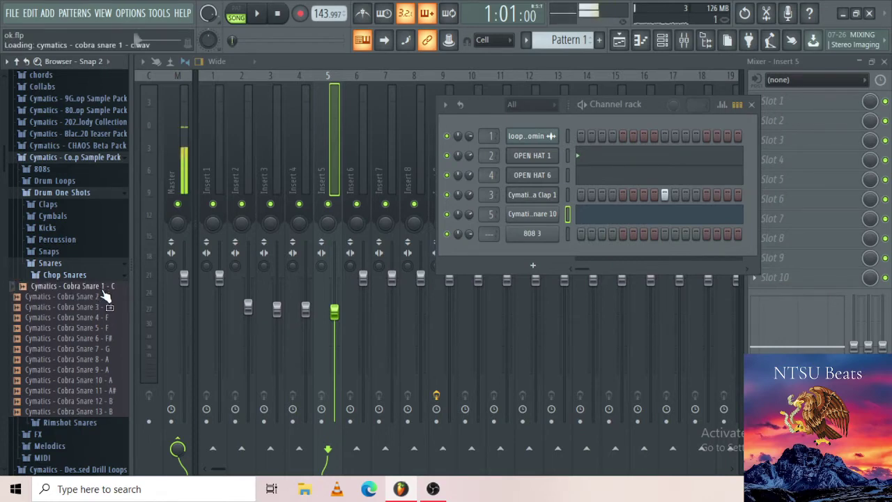
drag(483, 258, 536, 232)
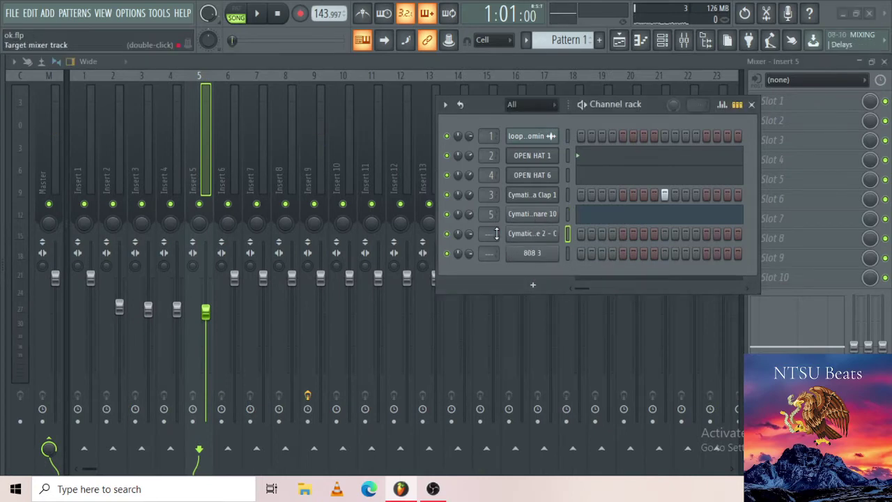
Route the new snare to mixer track 6, raise its precomputed boost to about 12%, and lower its mixer fader
scroll(496, 233, up, 6)
click(518, 237)
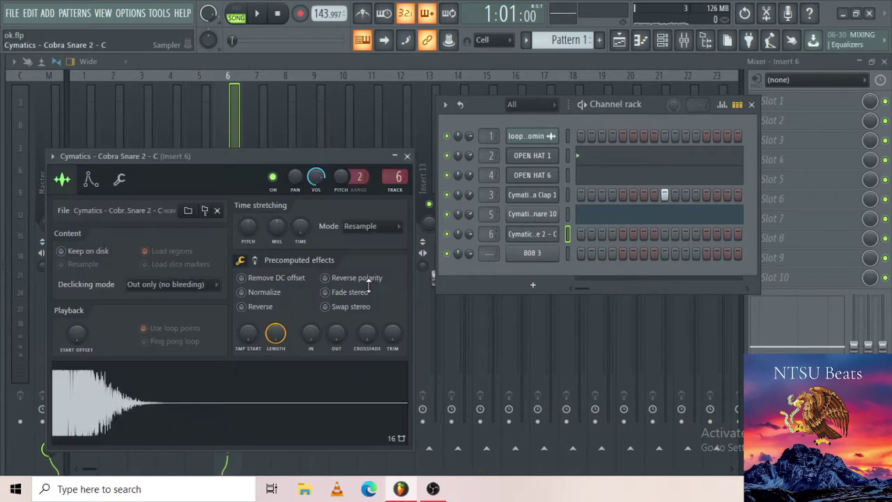
click(256, 261)
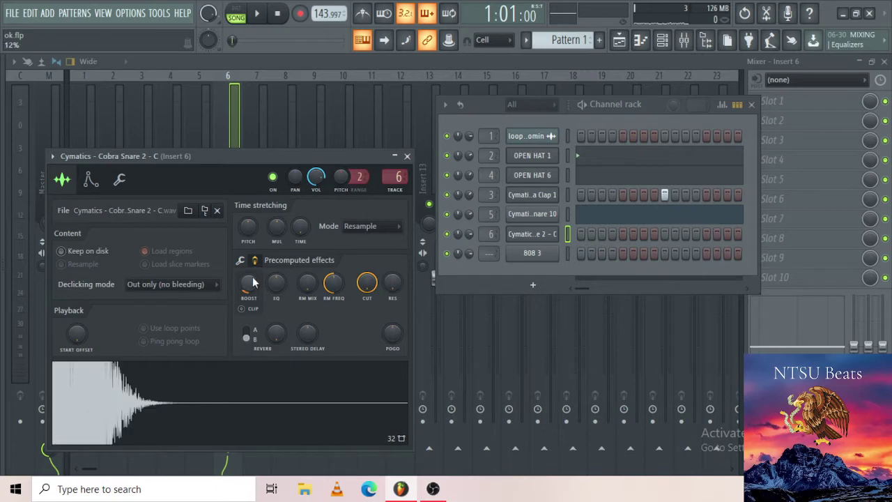
click(408, 156)
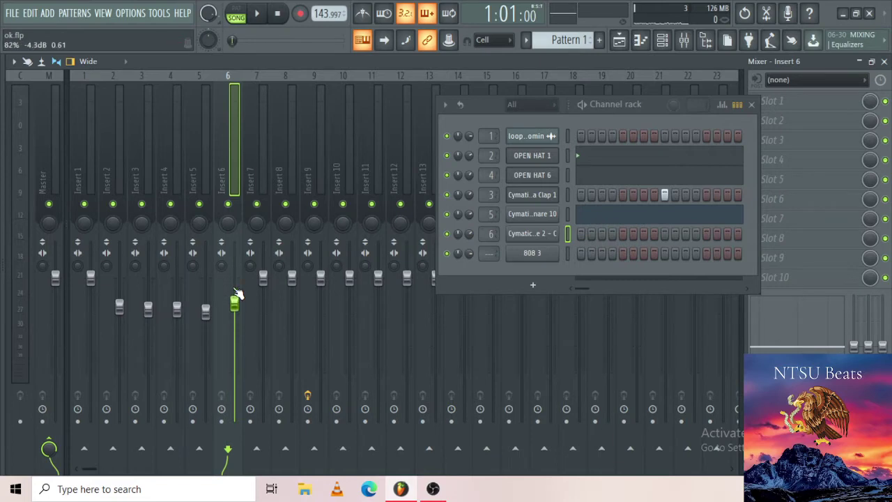
Draw a four-note snare roll alternating C5 and B4 at the end of bar 4 and play the beat
right_click(556, 233)
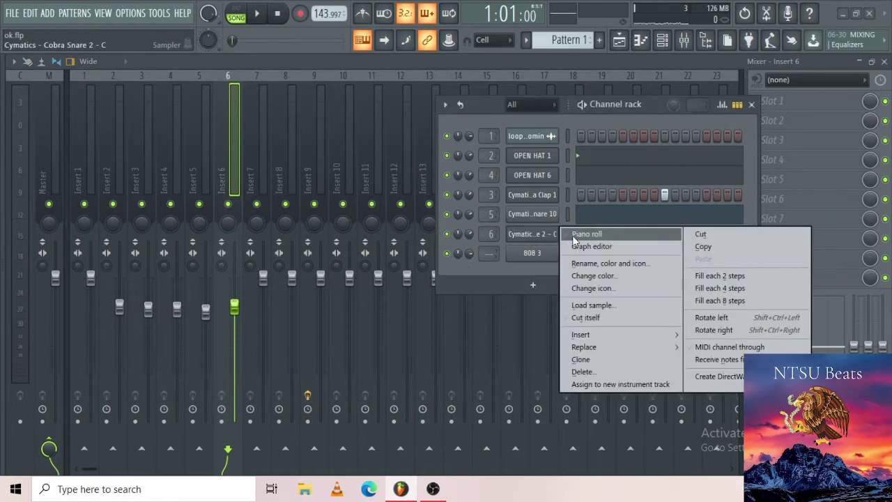
click(569, 237)
key(space)
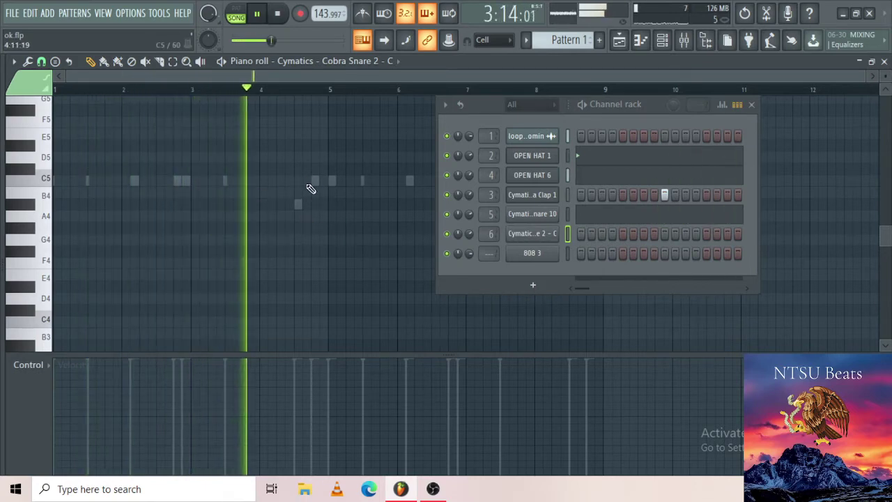
key(space)
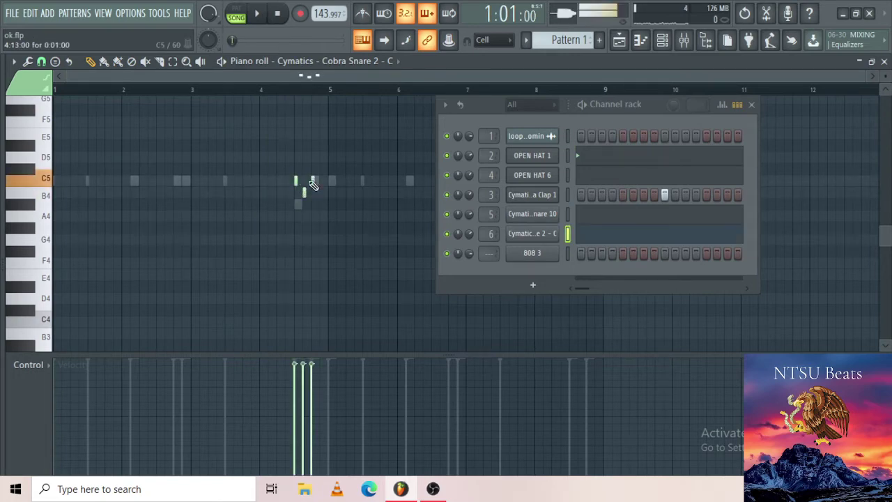
key(space)
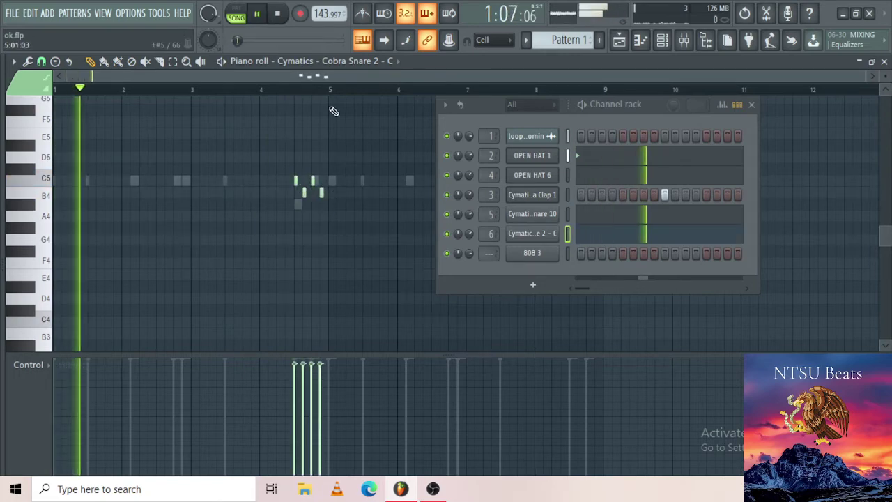
Duplicate the snare pattern of bars 1 to 4 into bars 5 to 8, hide the channel rack and clear the selection
drag(327, 90, 6, 115)
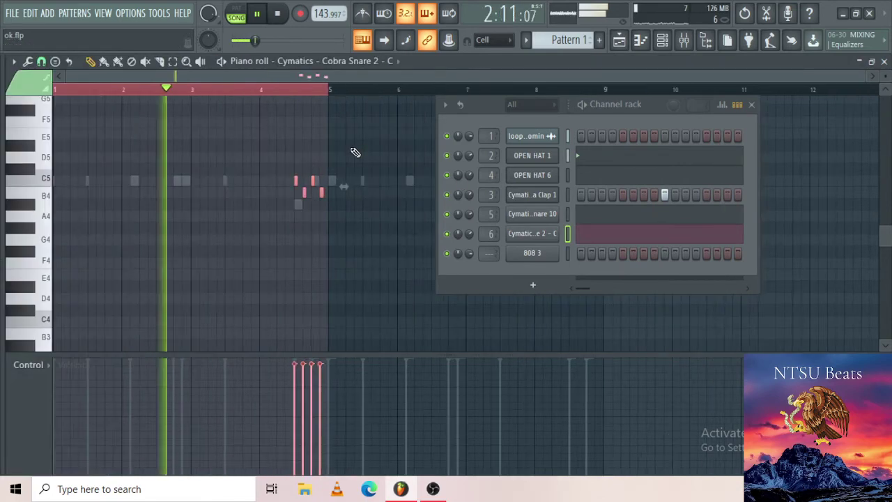
key(ctrl+b)
click(752, 105)
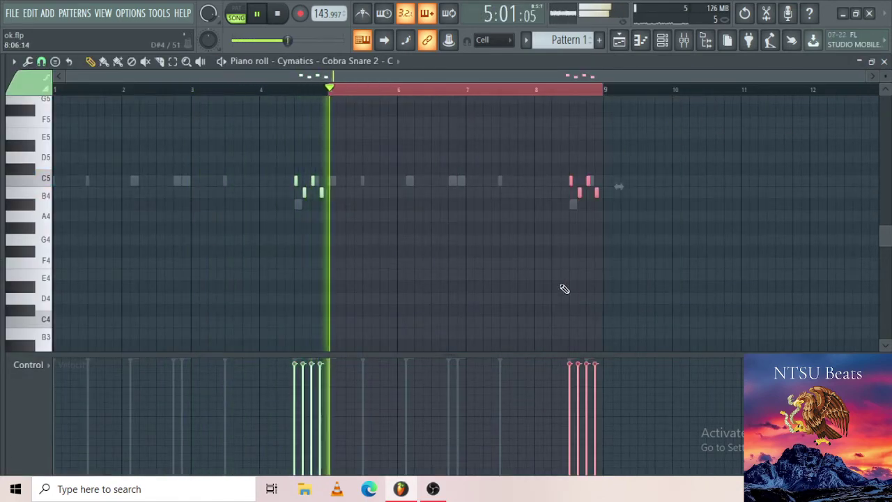
ctrl+click(607, 309)
click(592, 90)
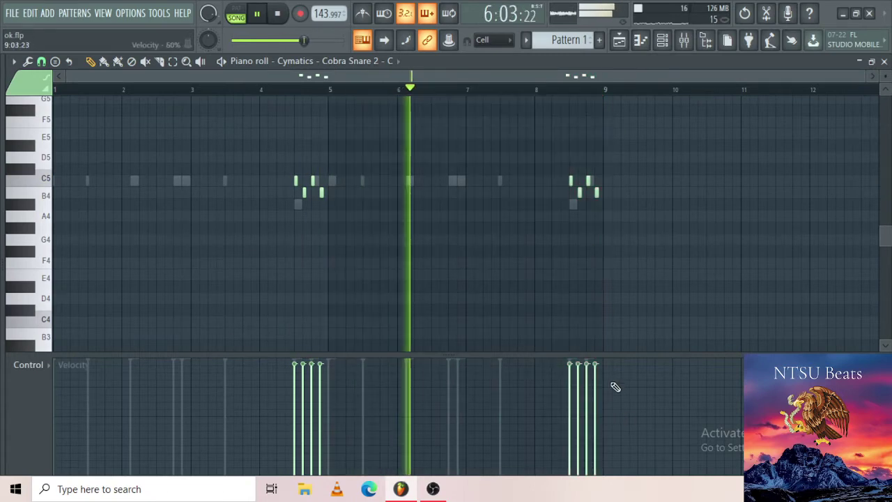
Add a single snare note near the middle of bar 7 and place it on G#4
click(492, 287)
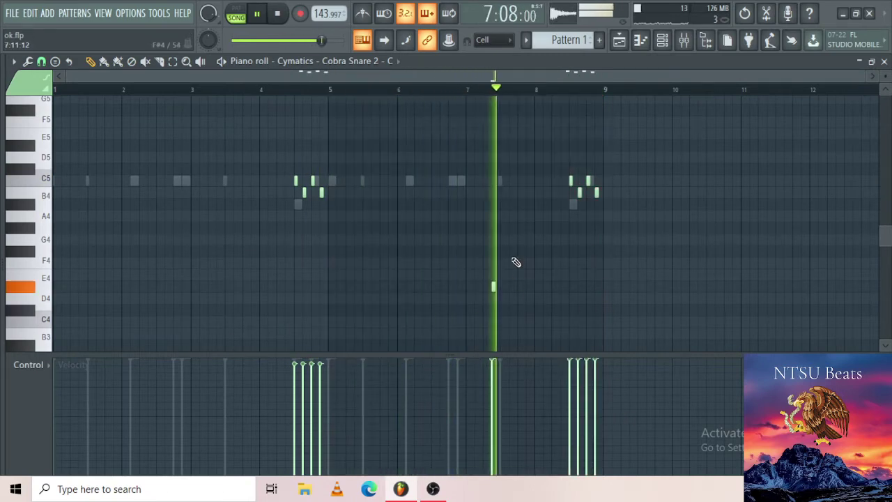
right_click(494, 287)
key(ctrl+z)
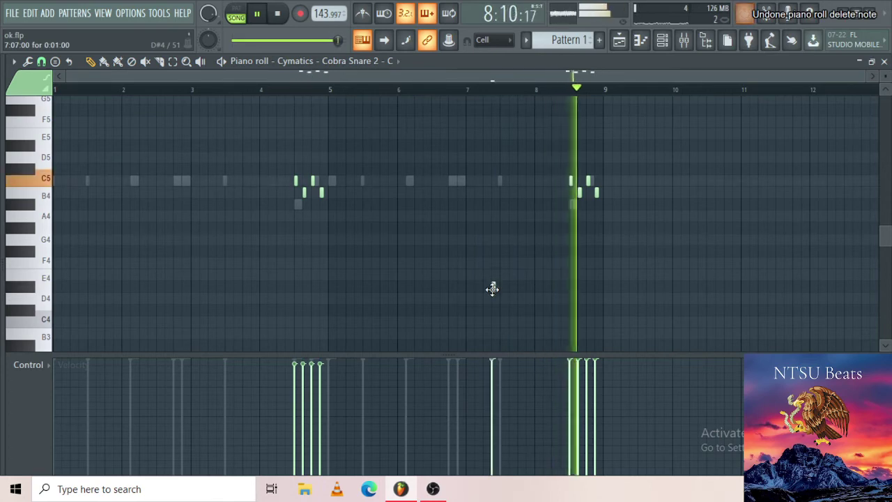
click(493, 227)
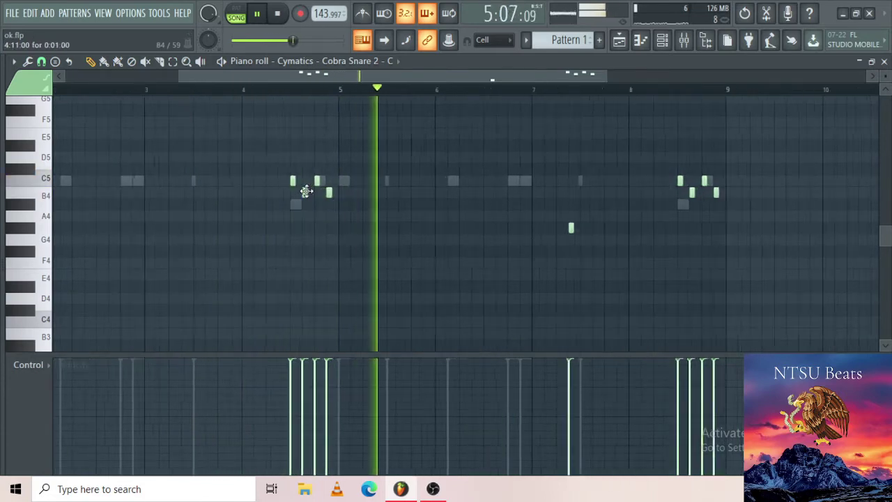
Try extra C5 hits in the bar 4 snare roll, keeping one directly after its second C5 note
scroll(317, 185, up, 4)
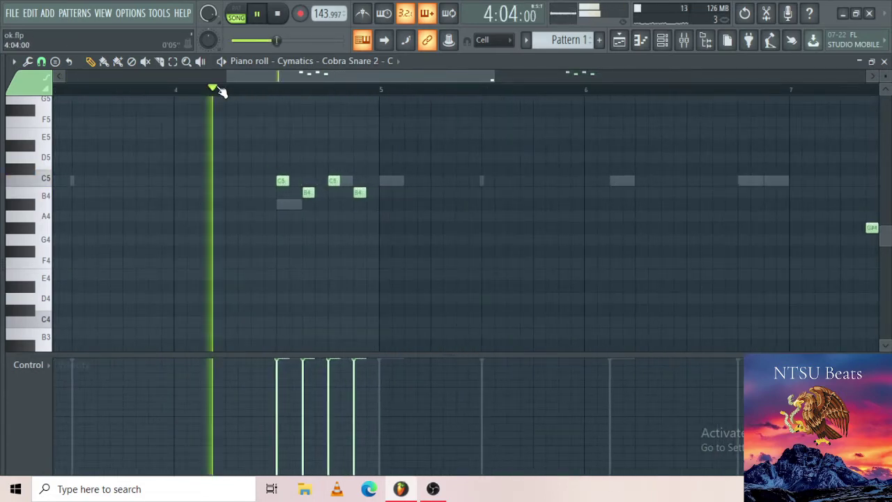
key(space)
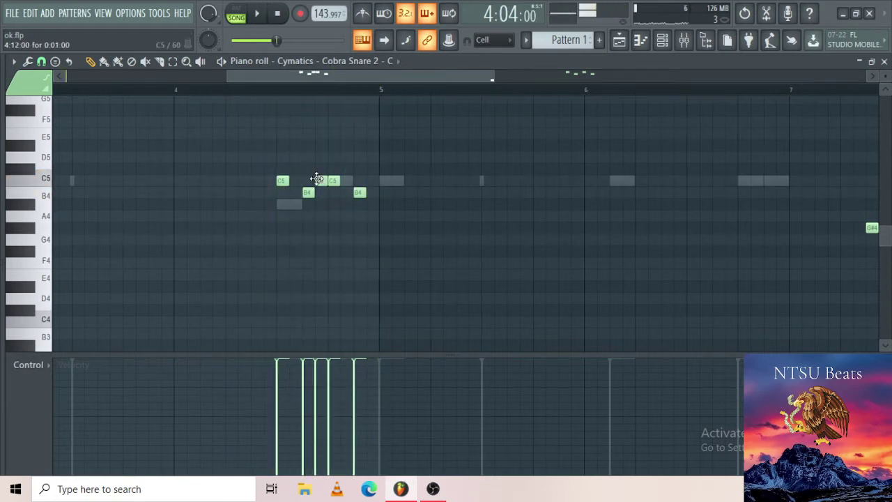
key(space)
key(space)
right_click(319, 182)
key(space)
key(space)
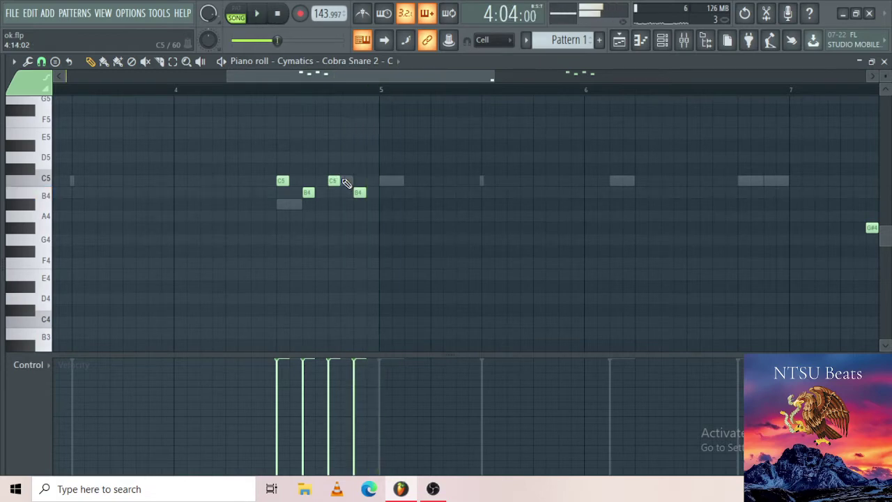
scroll(378, 221, down, 4)
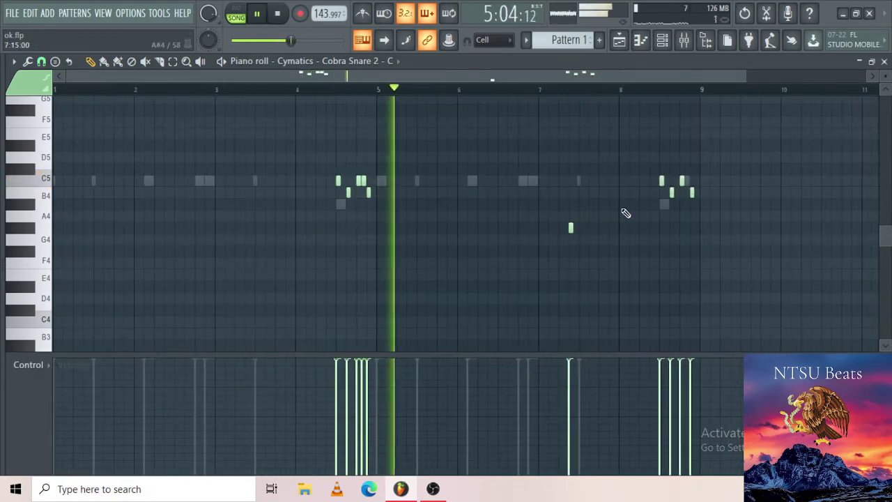
Add an extra C5 hit and a closing B4 hit to the bar 8 snare roll and play it
scroll(710, 207, up, 5)
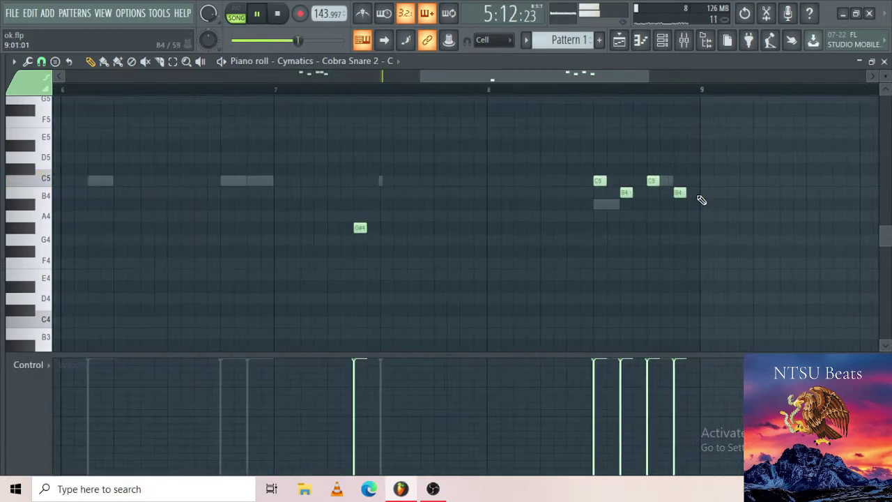
click(662, 182)
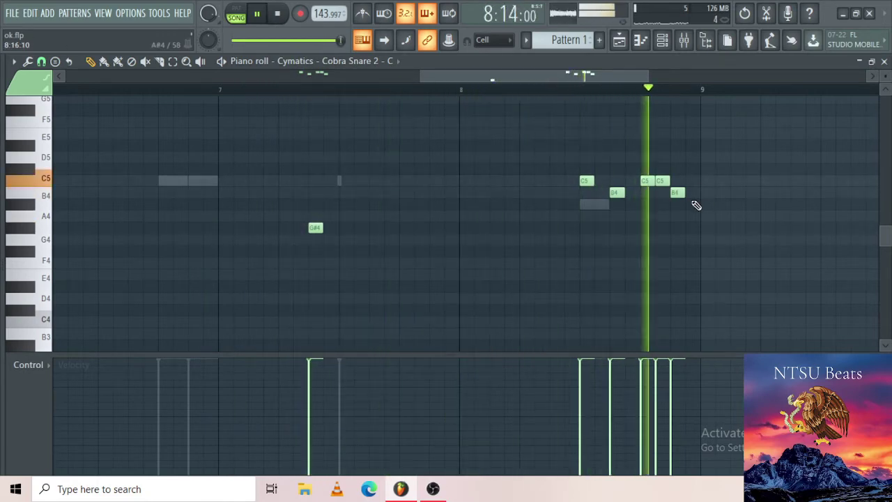
scroll(690, 193, down, 3)
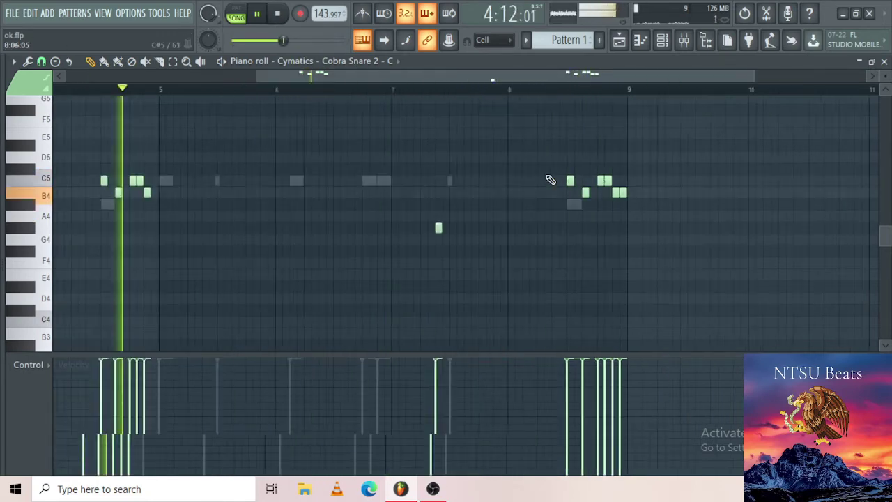
key(space)
key(space)
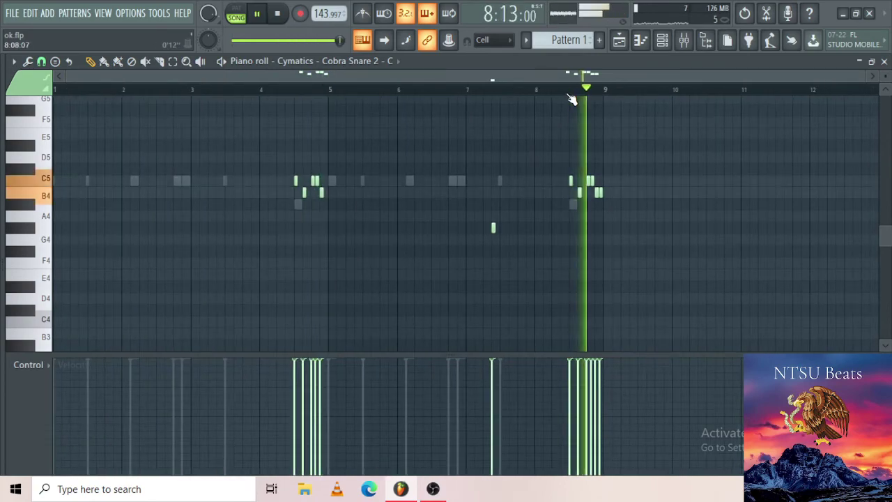
Remove the closing B4 hit from the bar 8 roll, delete the bar 4 roll and stop playback
scroll(604, 214, up, 3)
scroll(604, 214, up, 2)
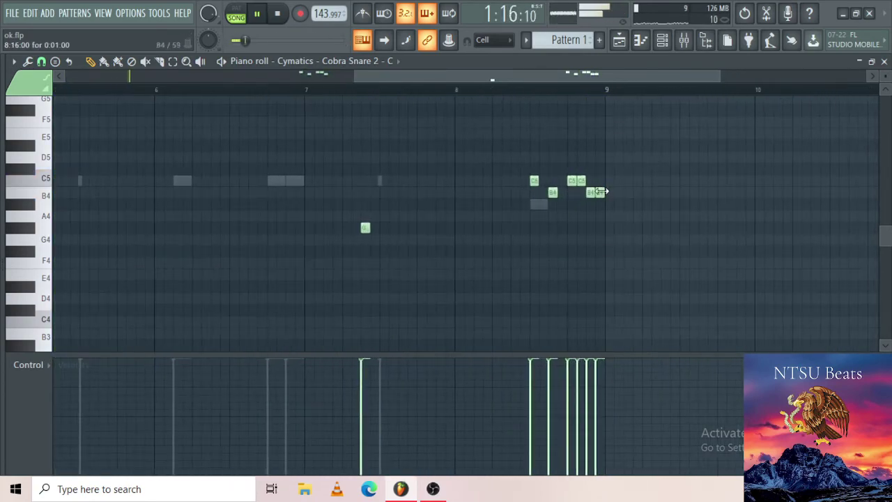
scroll(540, 229, down, 4)
key(space)
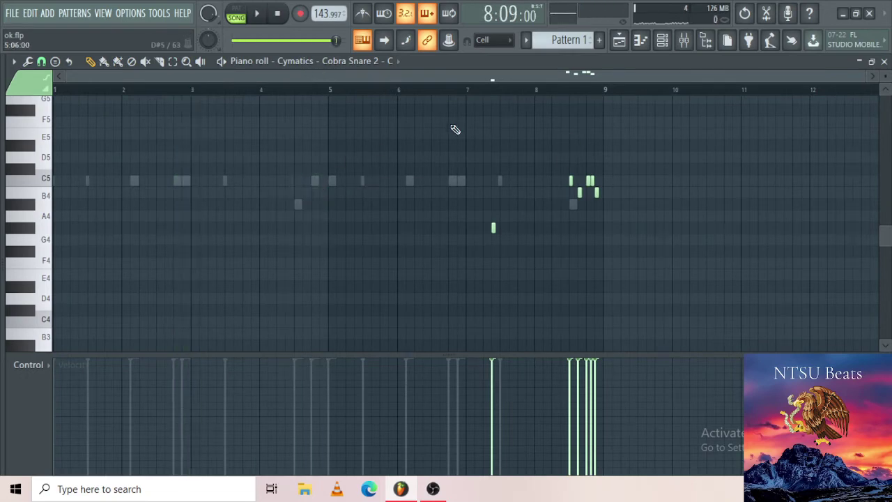
Copy the snare notes of bars 5 to 8 into bars 3 and 4, play the beat and clear the selection
drag(606, 98, 339, 133)
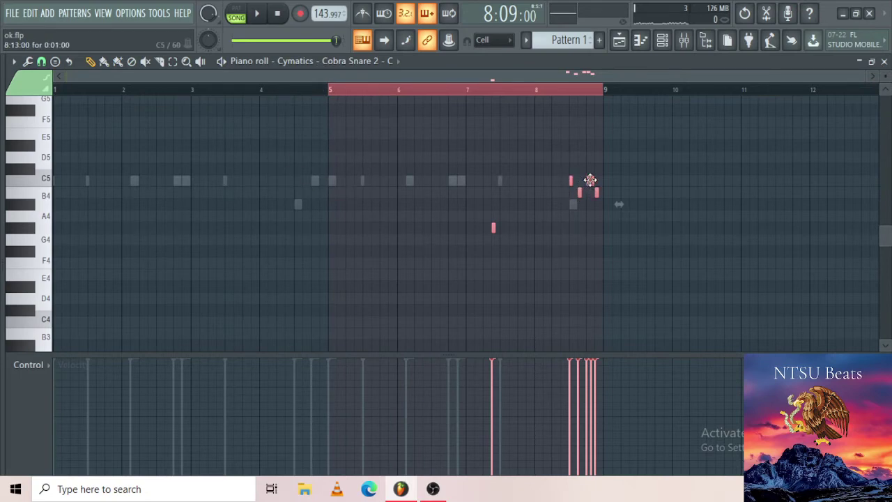
drag(591, 180, 252, 177)
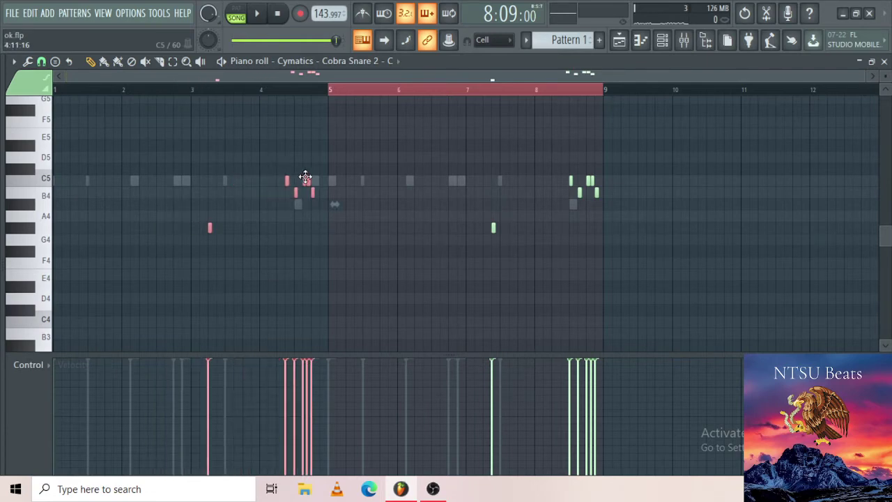
key(space)
right_click(366, 90)
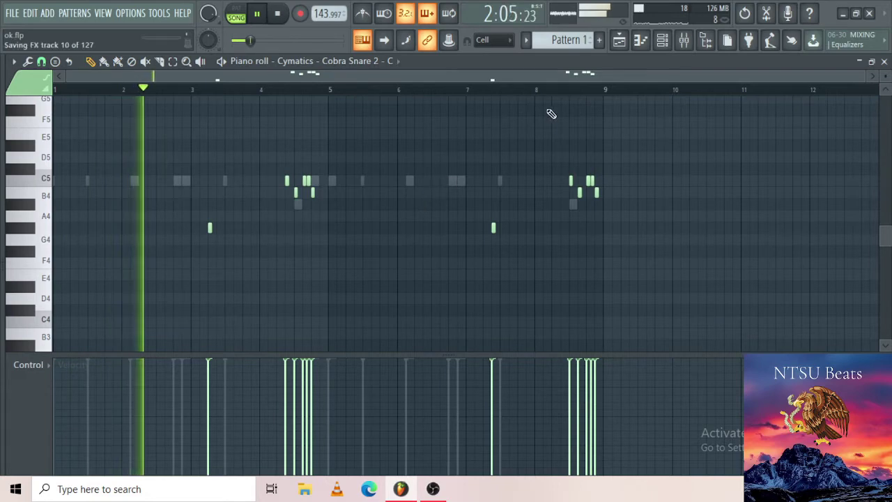
Raise the single bar 3 snare note to A4 and add an A#4 note after it while the beat plays
click(671, 49)
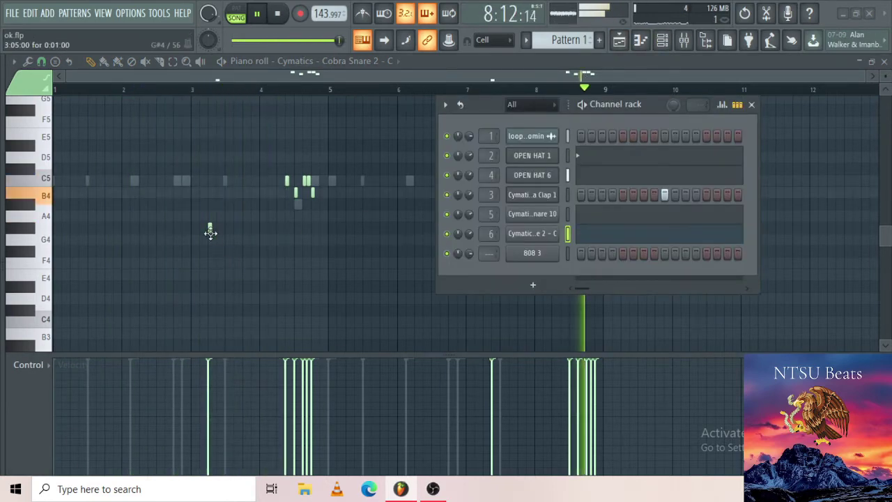
mouse_move(210, 232)
mouse_down()
mouse_move(209, 196)
mouse_move(209, 217)
mouse_up()
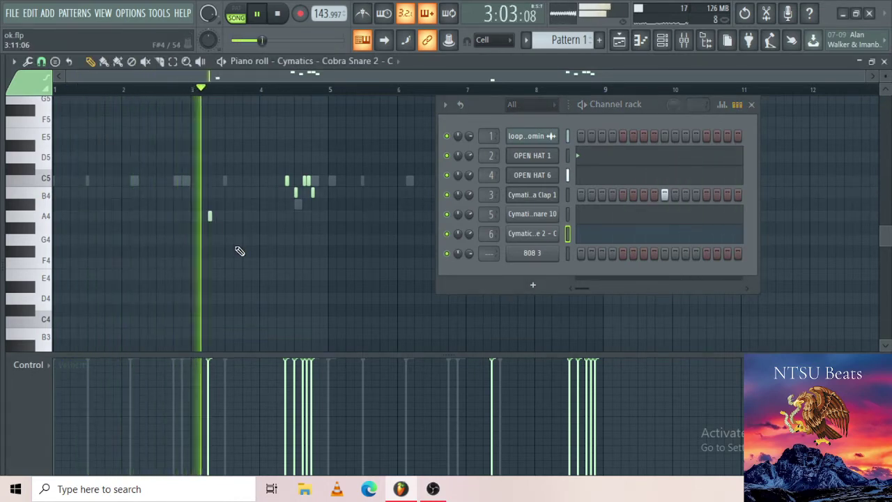
key(space)
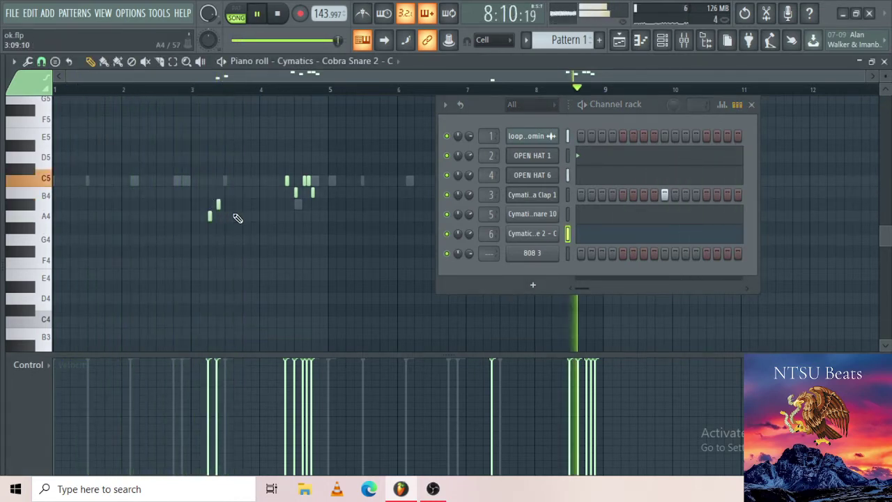
click(751, 104)
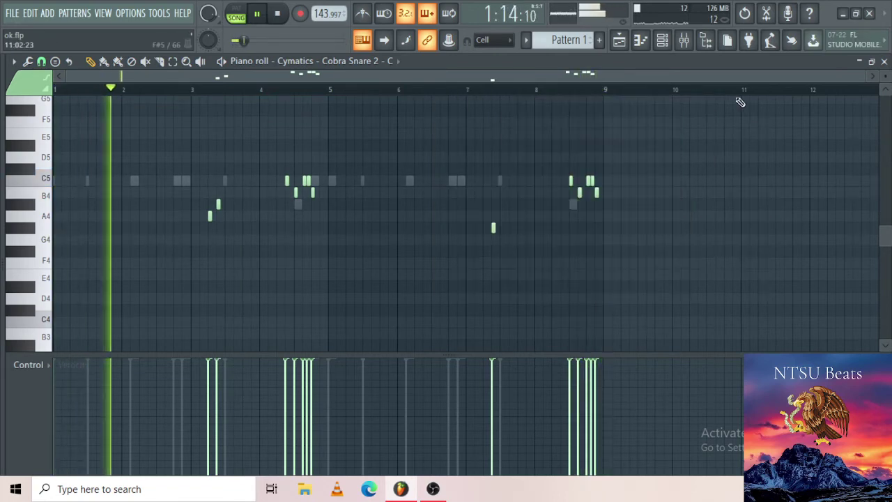
Delete the two snare notes in bar 3, show the channel rack and stop playback
click(680, 41)
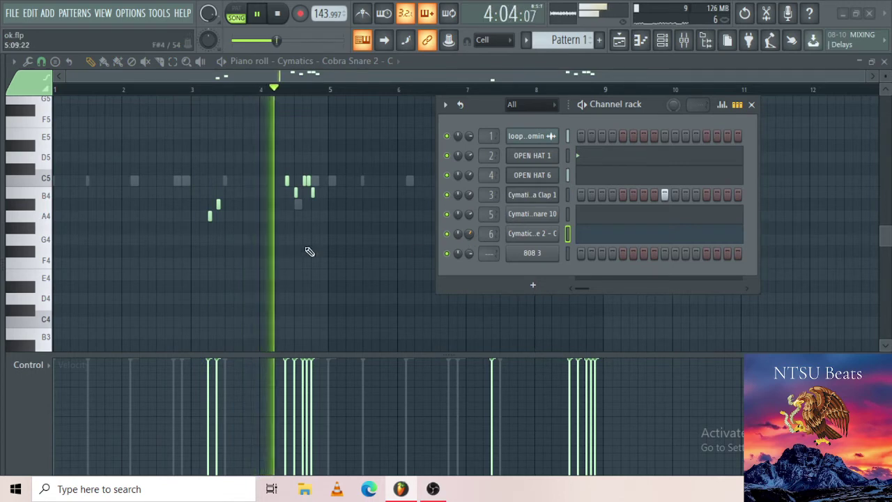
key(space)
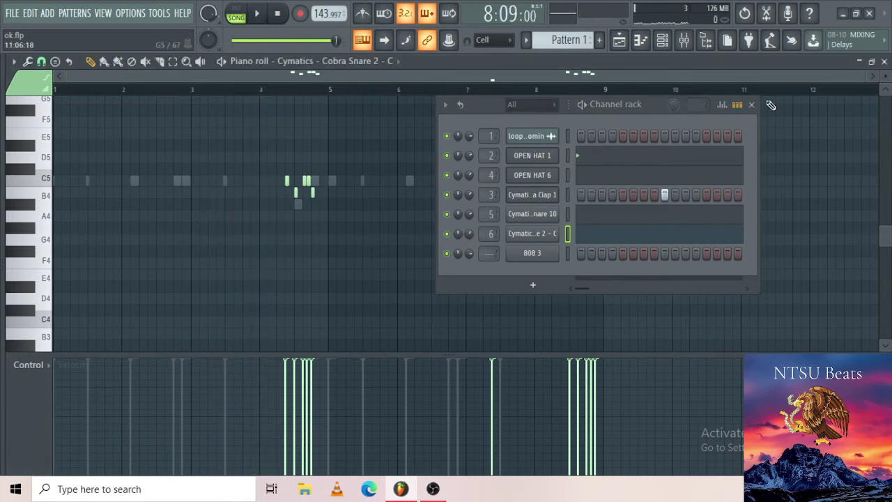
Delete the stray low note in bar 7 of the Cobra Snare 2 piano roll
click(755, 105)
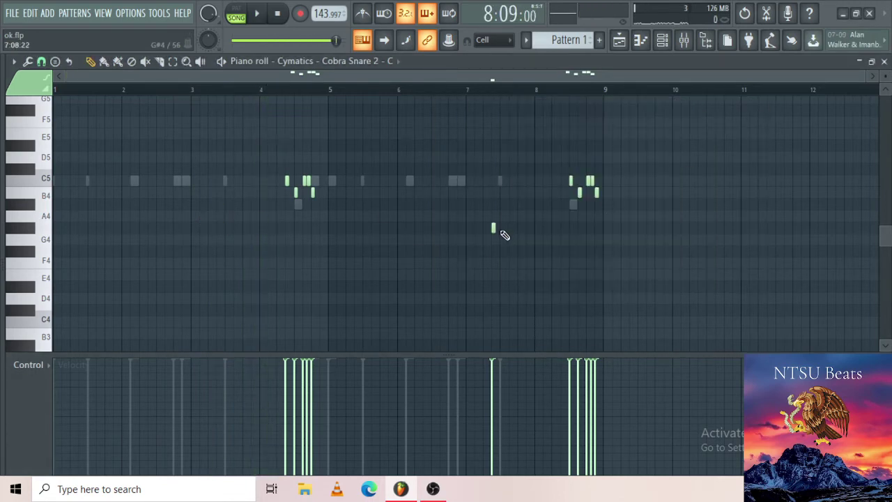
click(664, 46)
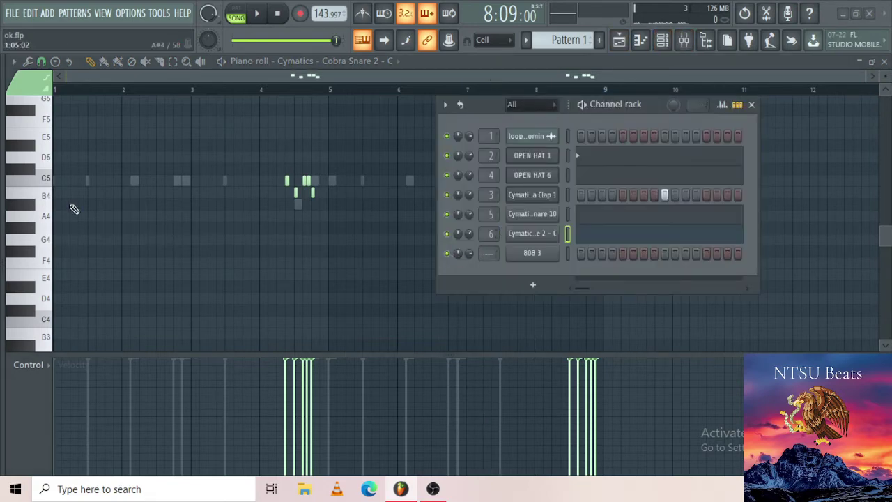
Add the Cymatics - Cobra Closed Hihat 1 sample from the pack's Cymbals folder as a new channel
key(alt+F8)
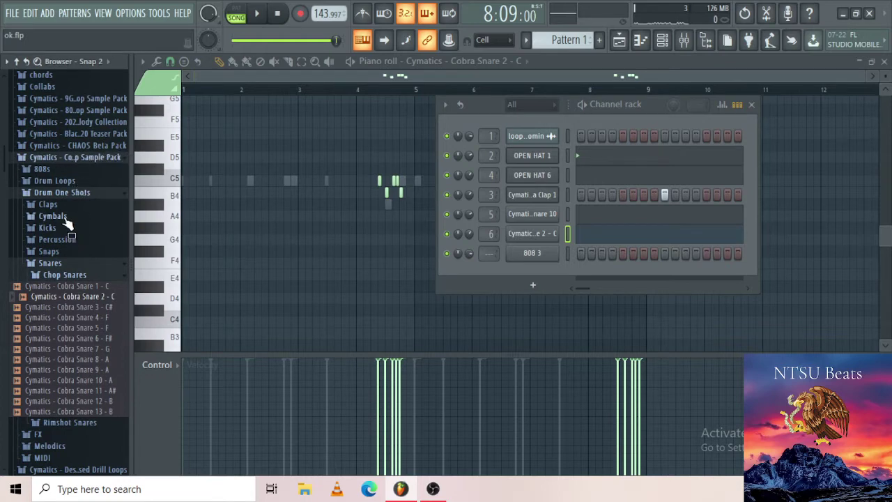
click(52, 216)
click(62, 239)
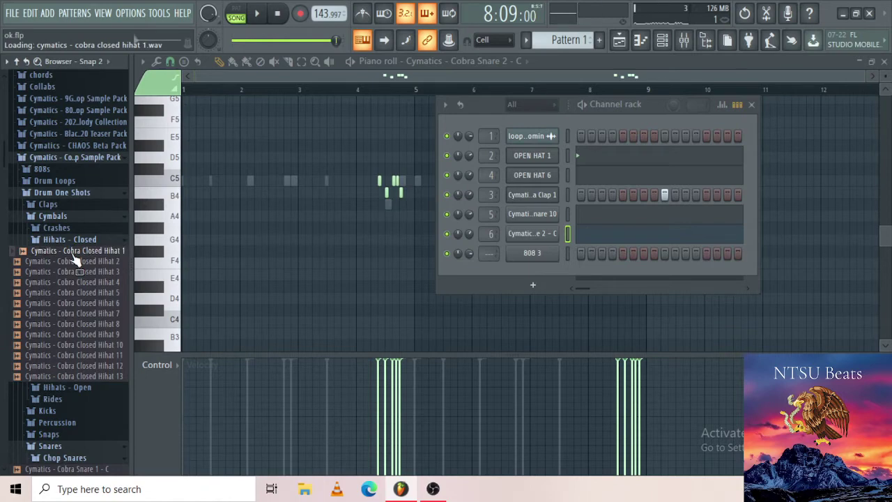
drag(620, 288, 530, 253)
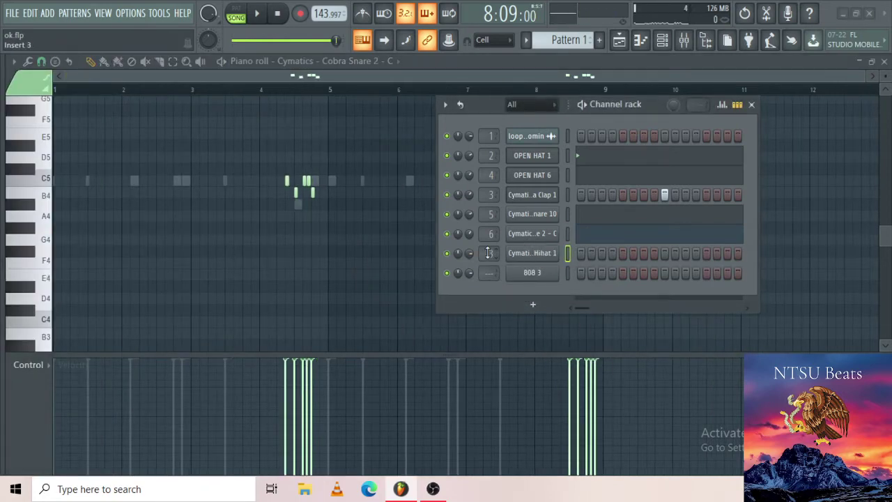
Route the closed hi-hat channel to mixer track 7 and fill its sequence each 4 steps
right_click(556, 260)
click(746, 307)
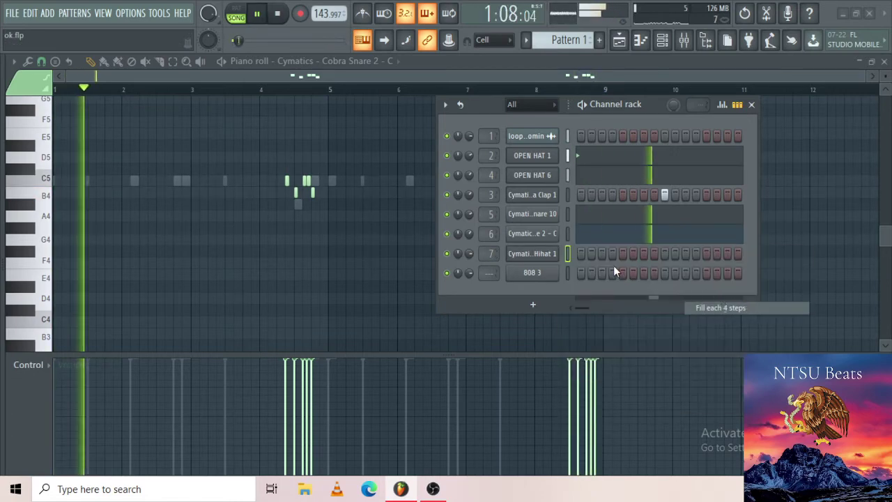
Boost the closed hi-hat sample to about 6% in its precomputed effects and look through its envelope and miscellaneous settings
click(542, 255)
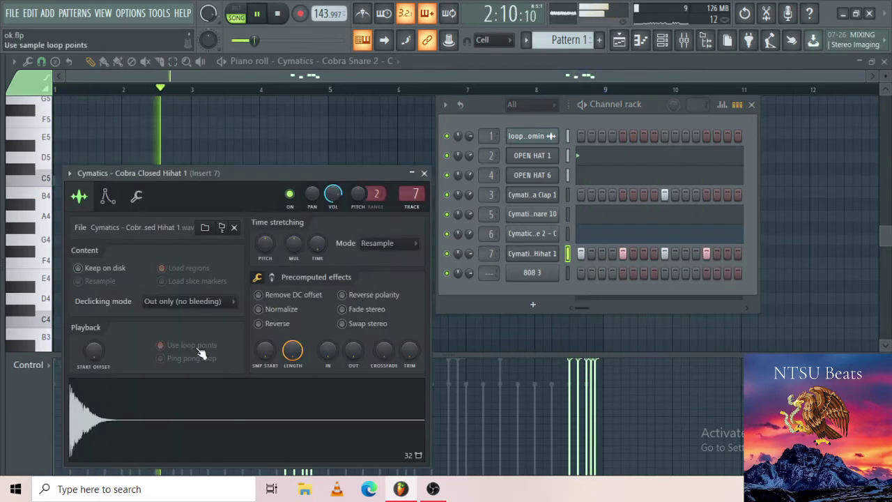
scroll(277, 283, down, 3)
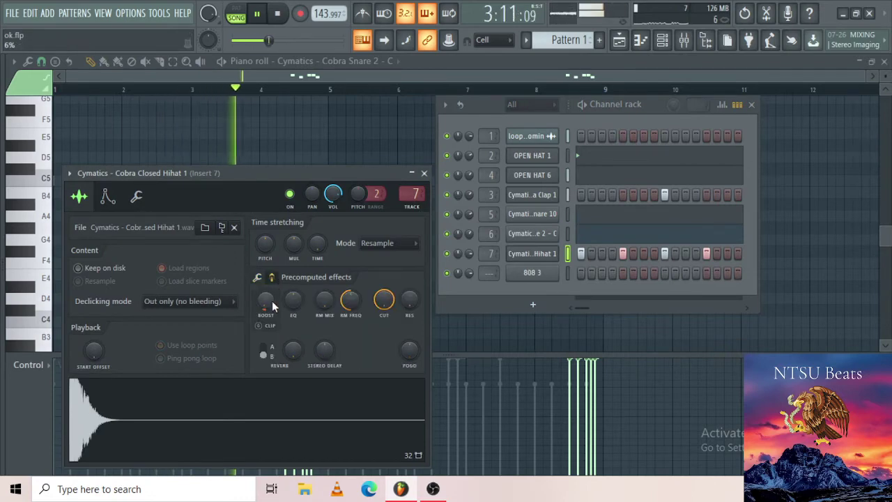
click(108, 196)
click(138, 197)
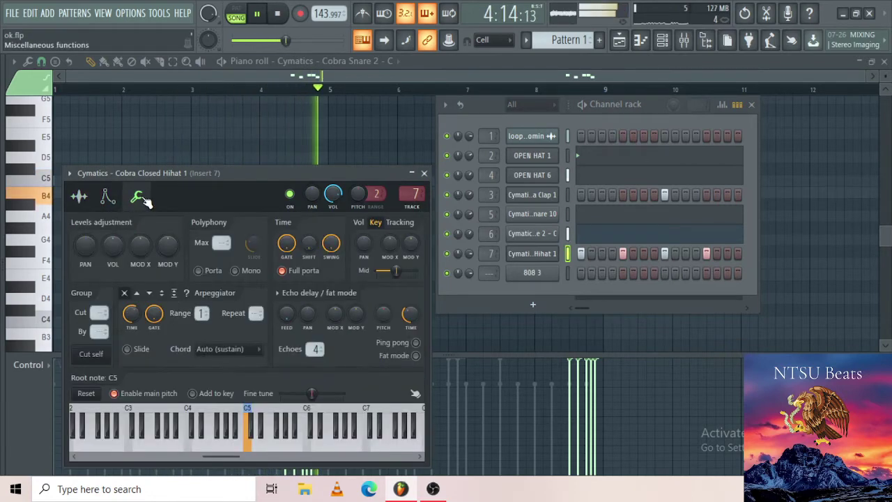
click(425, 174)
Delete the first C5 note of the bar 4 roll in the Cobra Snare 2 piano roll
right_click(546, 234)
click(573, 235)
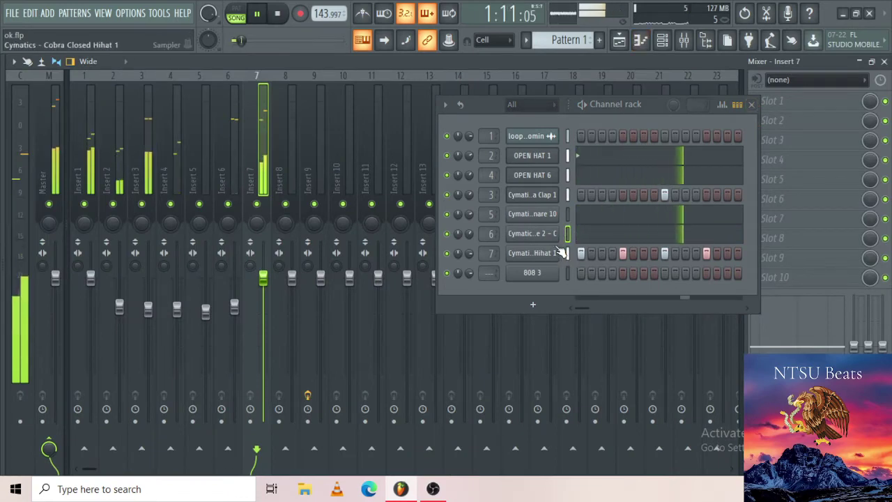
right_click(562, 228)
click(574, 234)
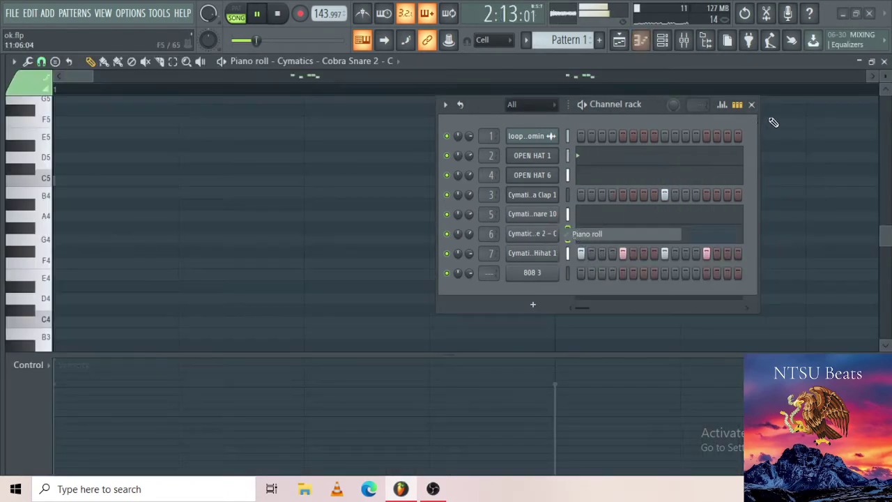
click(751, 104)
scroll(338, 240, up, 8)
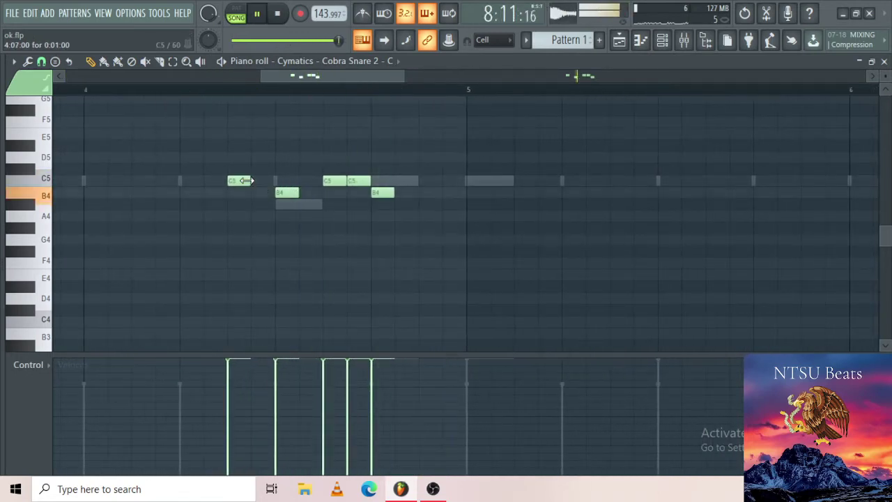
scroll(254, 186, down, 8)
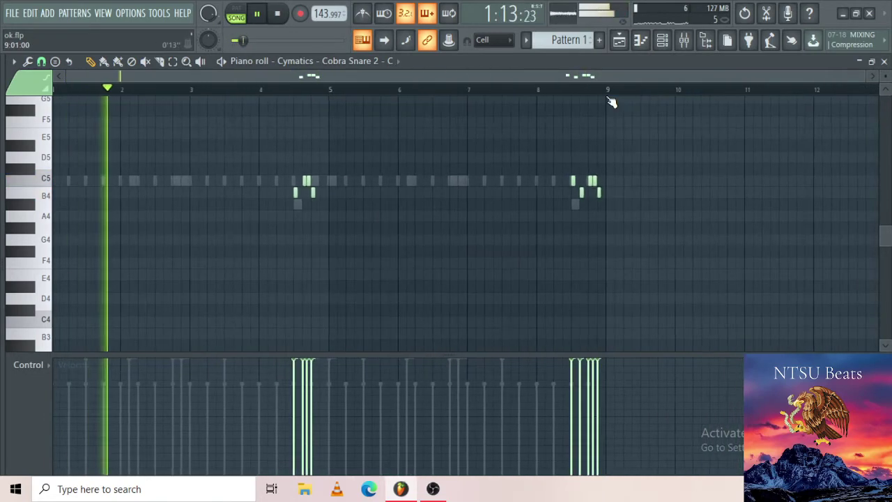
Rearrange bar 4's Cobra Snare 2 roll by moving its second C5 note after the last B4 note
click(662, 40)
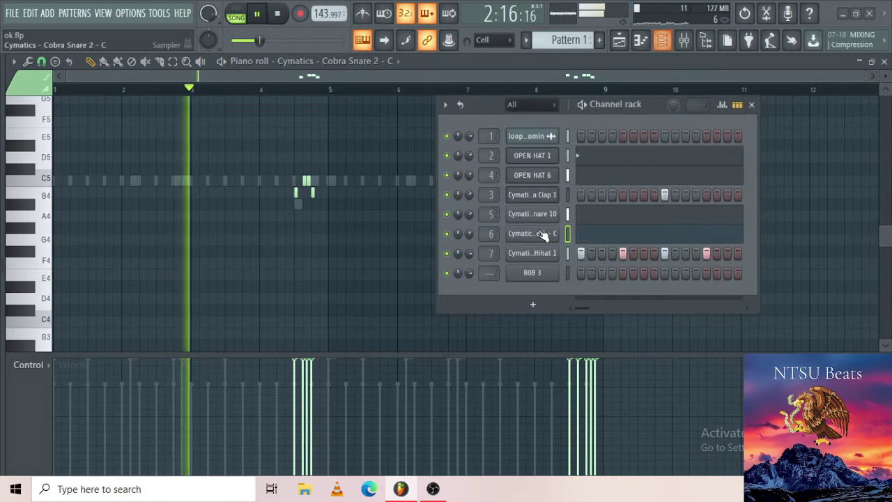
right_click(543, 254)
click(585, 254)
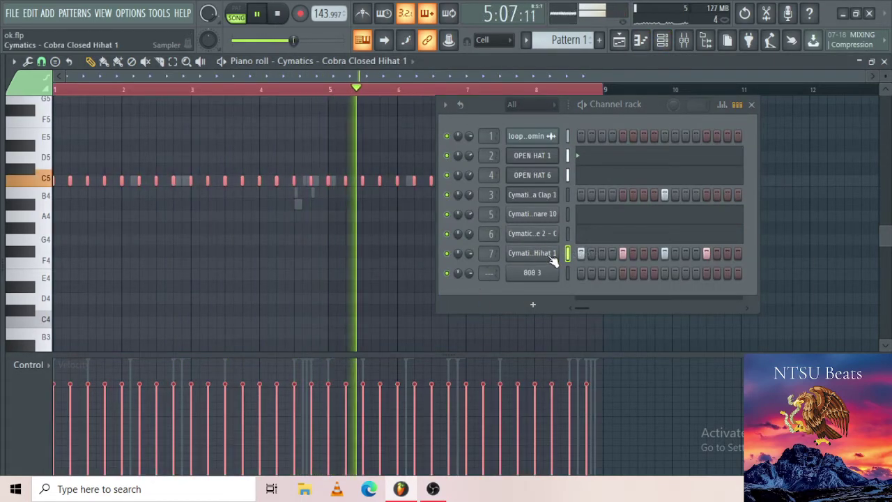
right_click(559, 234)
click(575, 233)
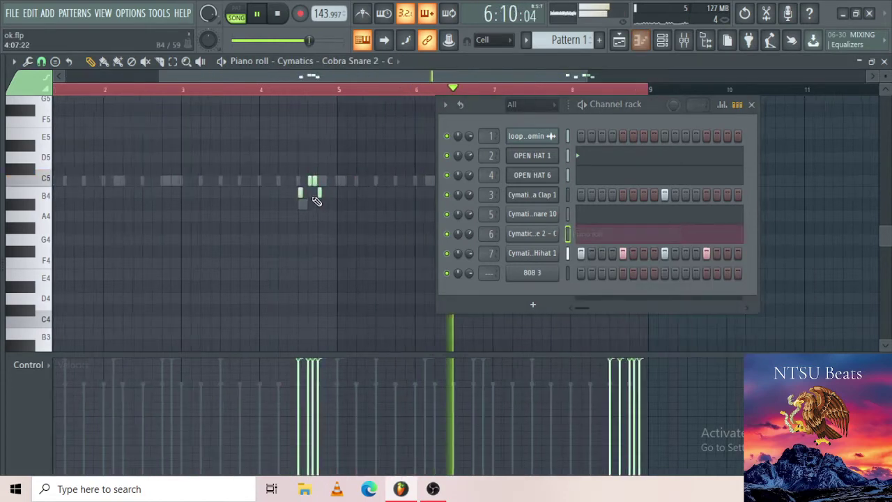
scroll(421, 201, up, 2)
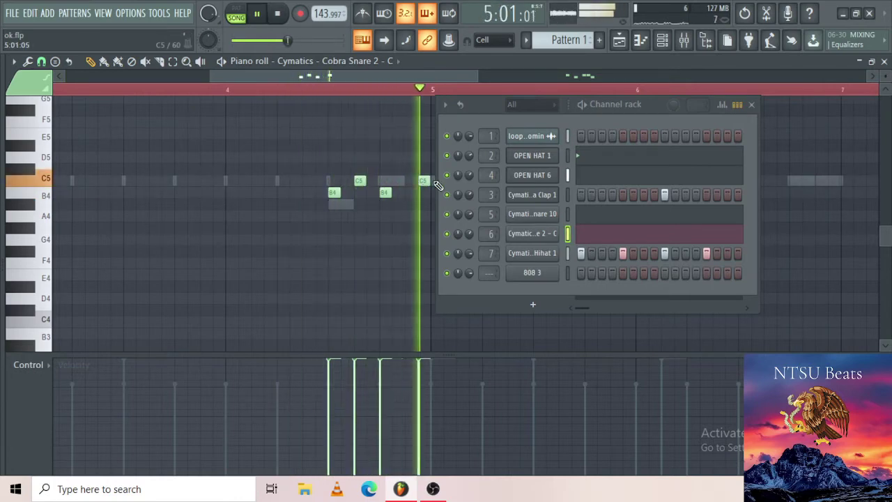
click(424, 181)
key(space)
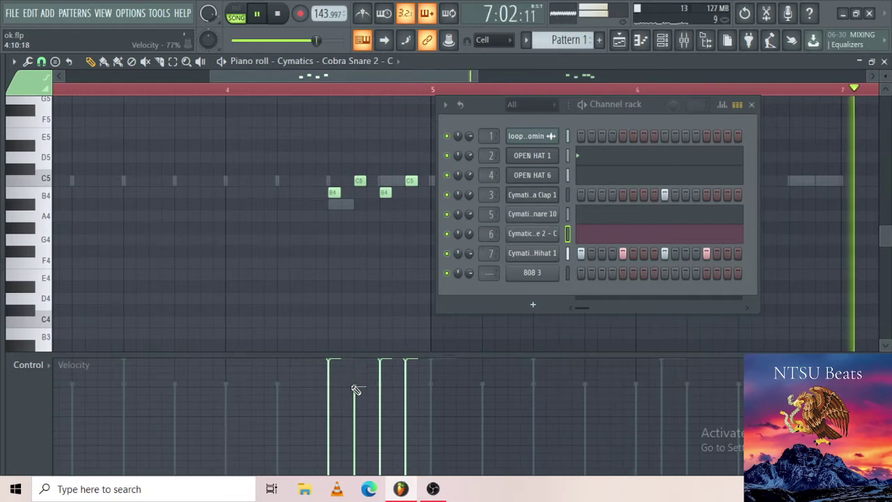
Lower the velocities of the second and last Cobra Snare 2 notes in bars 4 and 8, plus bar 8's second-to-last note
scroll(554, 390, down, 4)
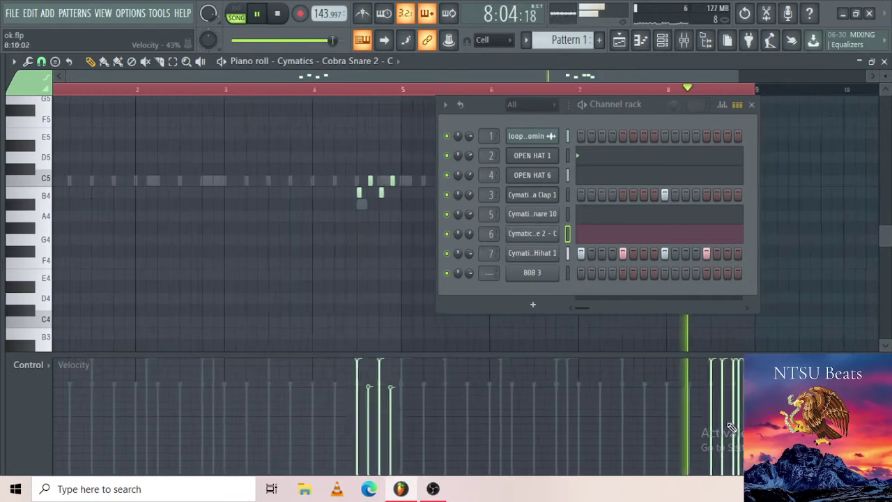
scroll(709, 411, up, 3)
scroll(662, 403, up, 2)
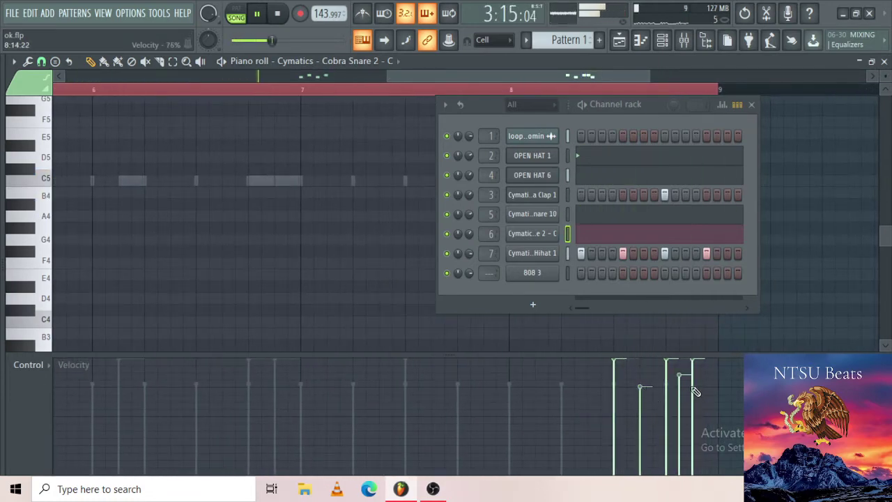
scroll(690, 380, down, 4)
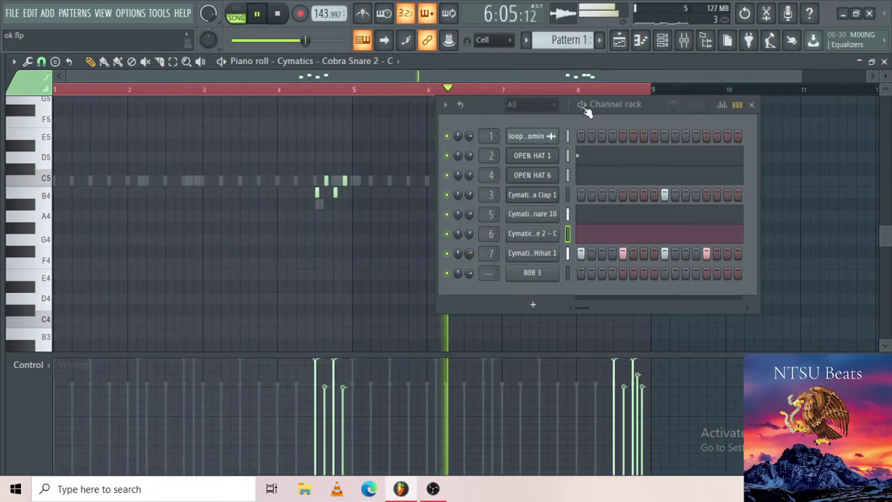
Lower the mixer volumes of Insert 7 and Insert 6
click(686, 40)
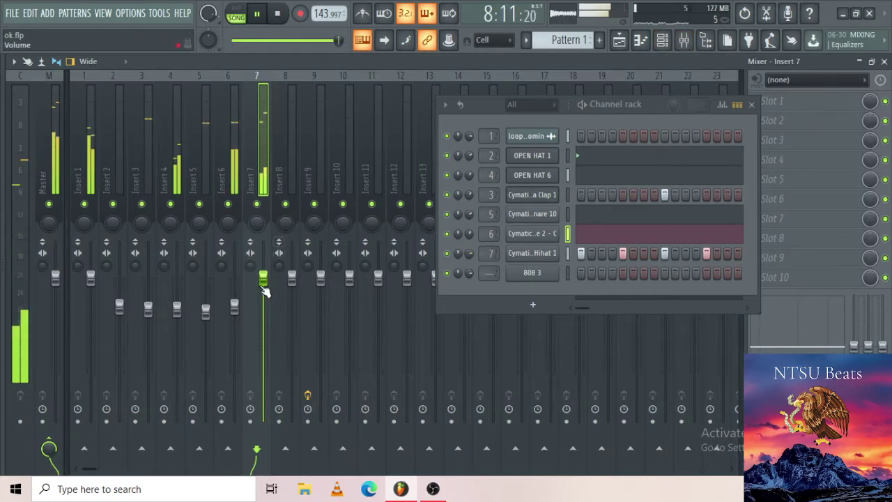
drag(262, 287, 238, 319)
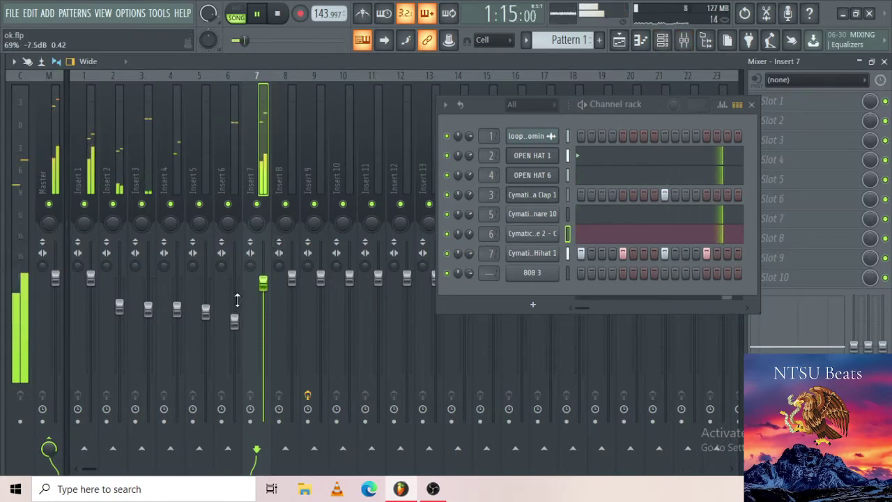
Raise the velocities of all closed hi-hat notes to maximum in the piano roll
right_click(563, 255)
click(575, 253)
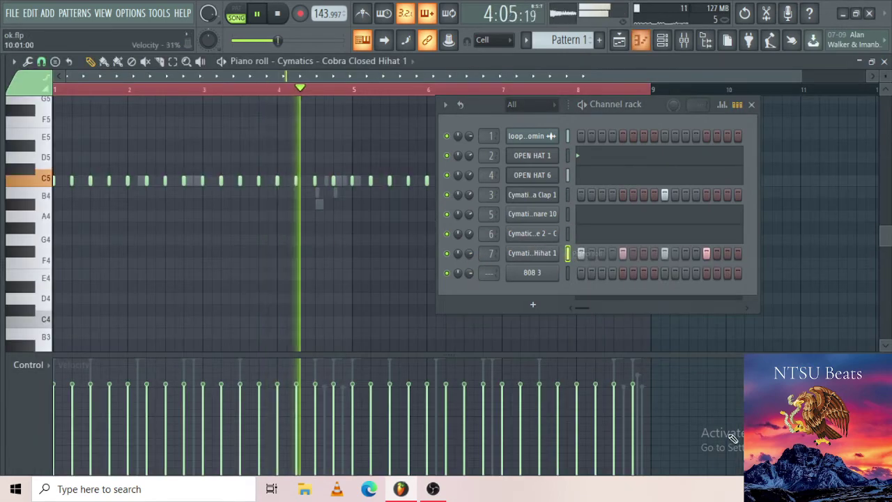
mouse_move(671, 372)
mouse_down()
mouse_move(382, 313)
mouse_move(665, 345)
mouse_move(294, 285)
mouse_move(212, 224)
mouse_up()
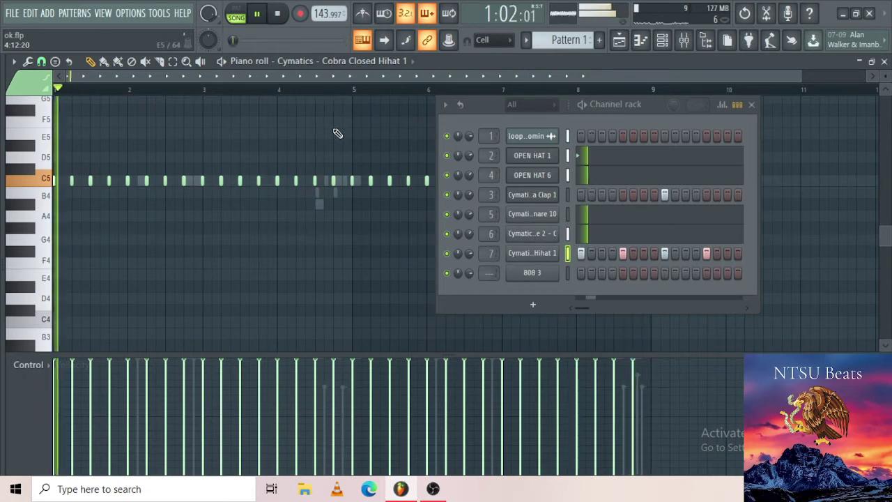
Lengthen all closed hi-hat notes to two steps and fill the gaps with copies lowered one semitone to B4
key(ctrl+a)
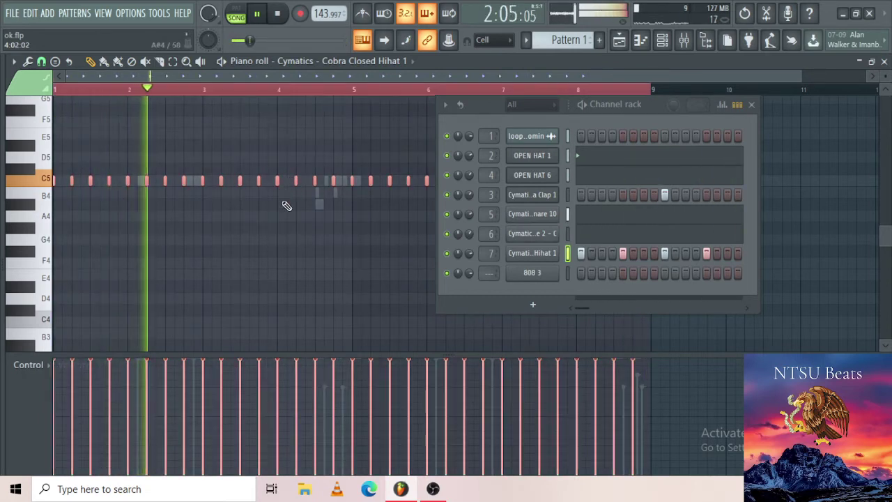
scroll(286, 205, up, 5)
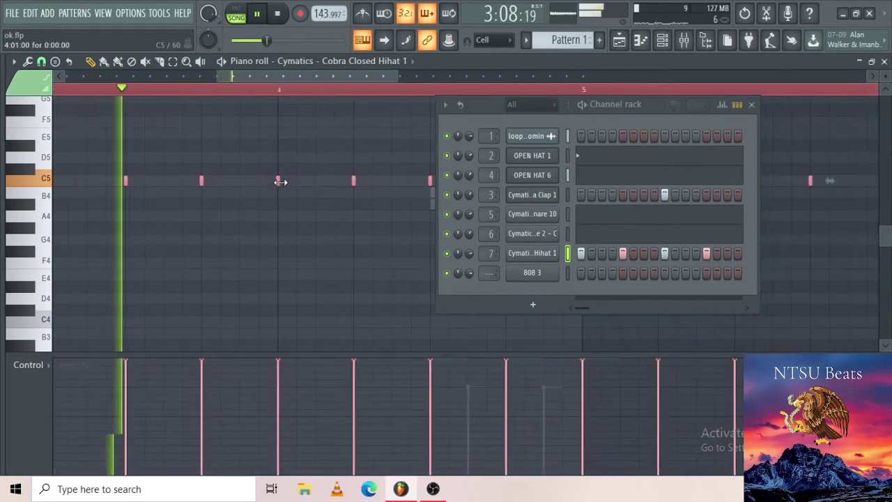
drag(280, 182, 338, 184)
scroll(342, 269, down, 5)
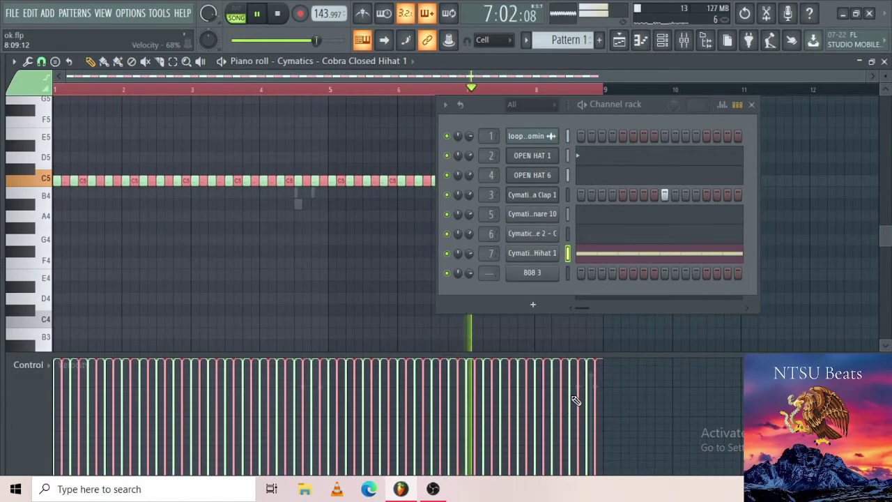
key(shift+Down)
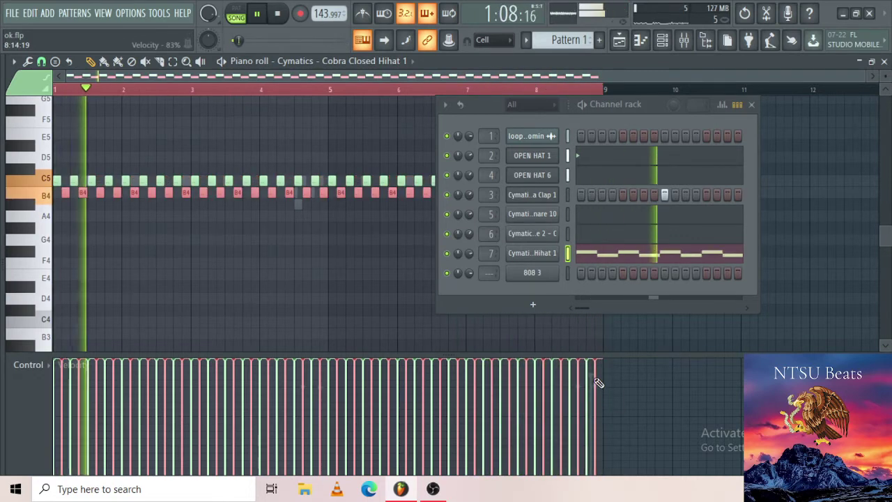
Try lowering the velocities of the B4 hi-hat notes along a varied curve, and undo the velocity edit
drag(595, 378, 156, 386)
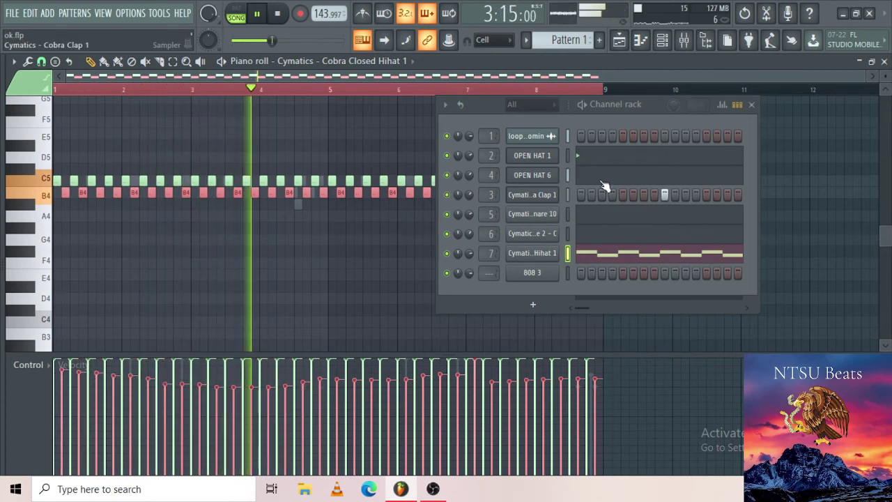
click(751, 106)
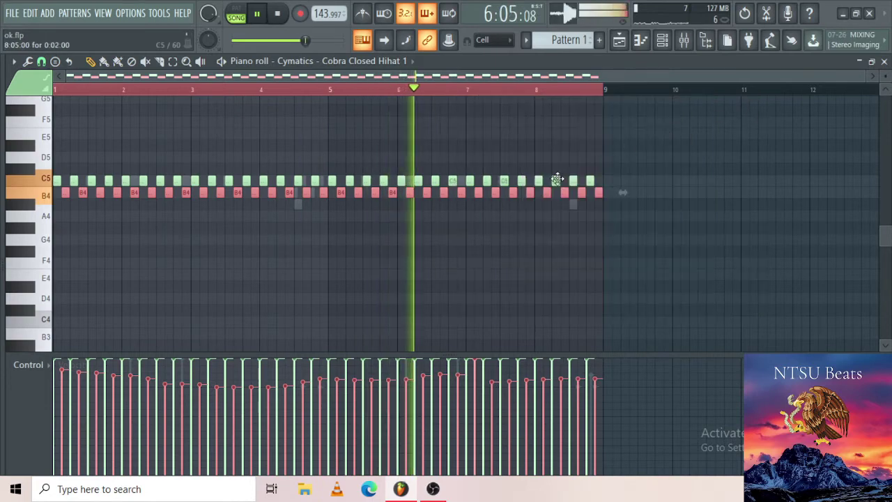
key(ctrl+z)
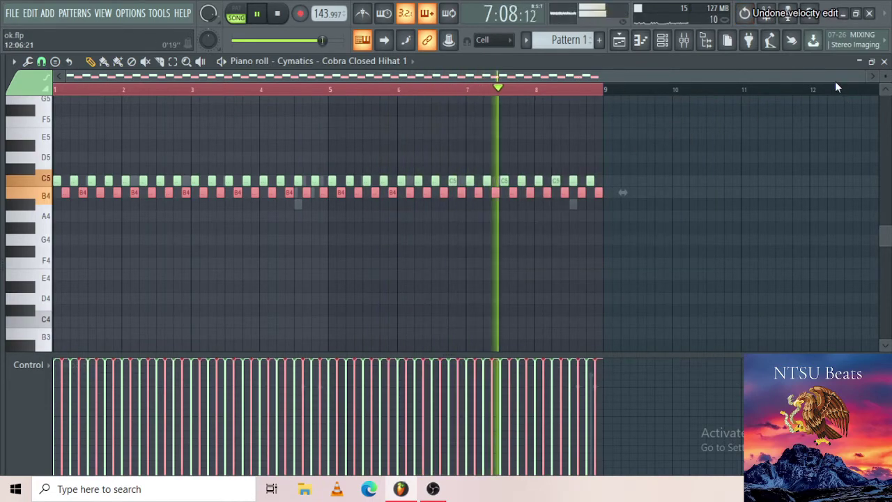
Delete the second B4 hi-hat note in bar 1 and the second B4 hi-hat note in bar 2
drag(865, 76, 342, 143)
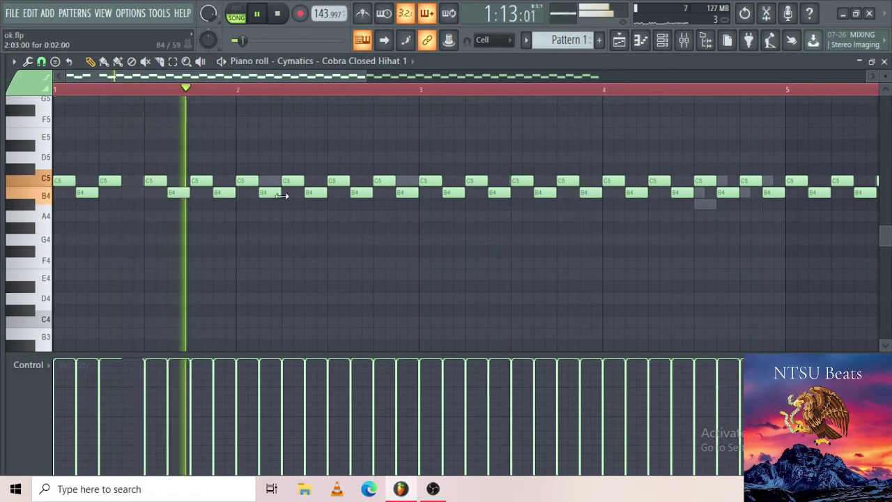
key(space)
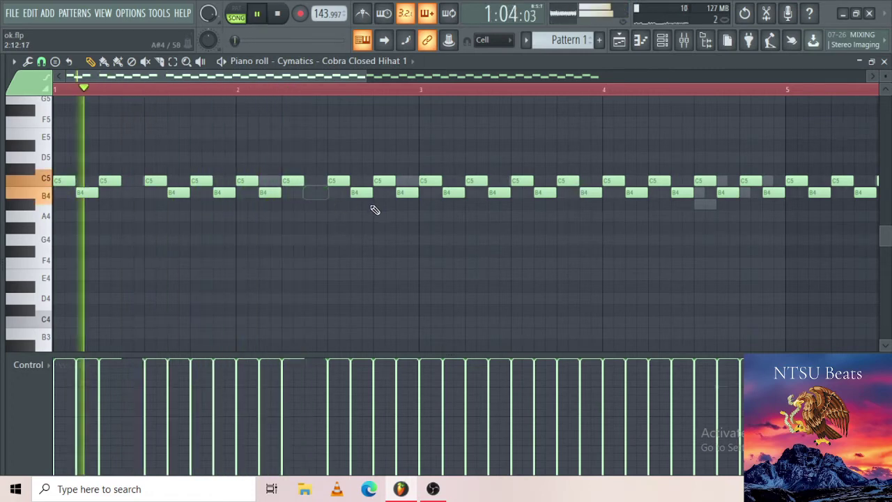
scroll(338, 229, down, 6)
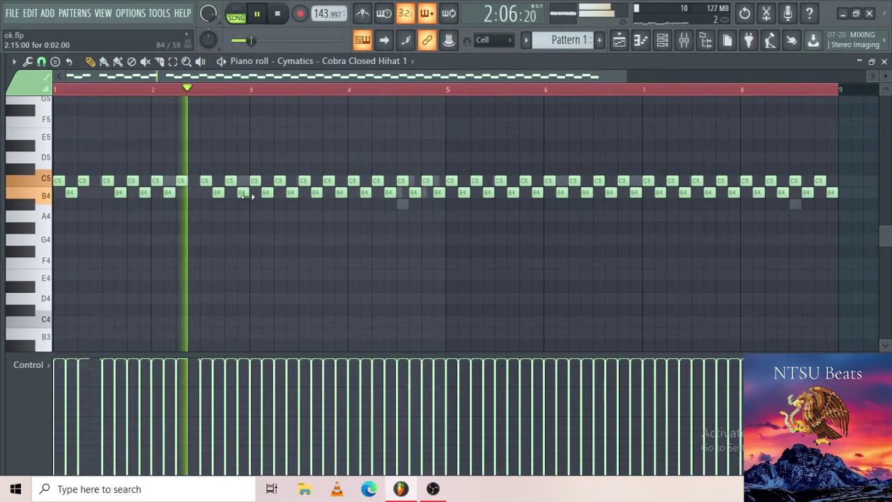
Delete the second B4 hi-hat note in bar 3 and the first and last B4 notes in bar 4
right_click(293, 193)
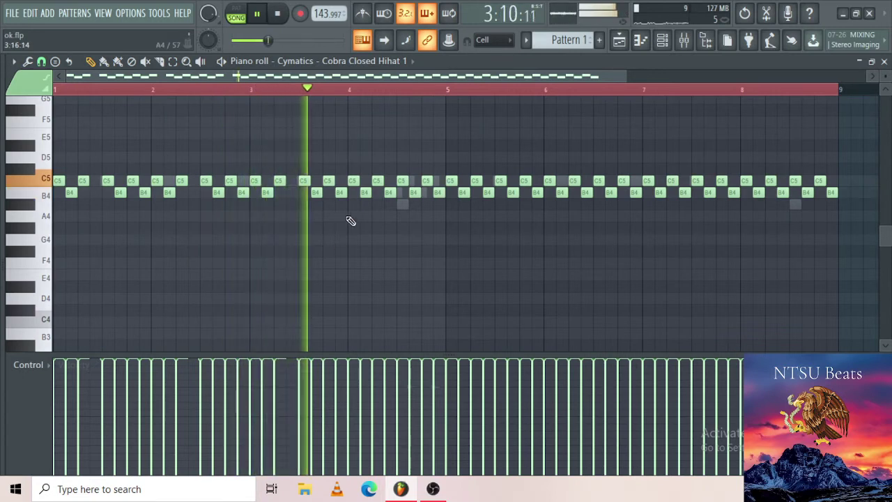
right_click(365, 194)
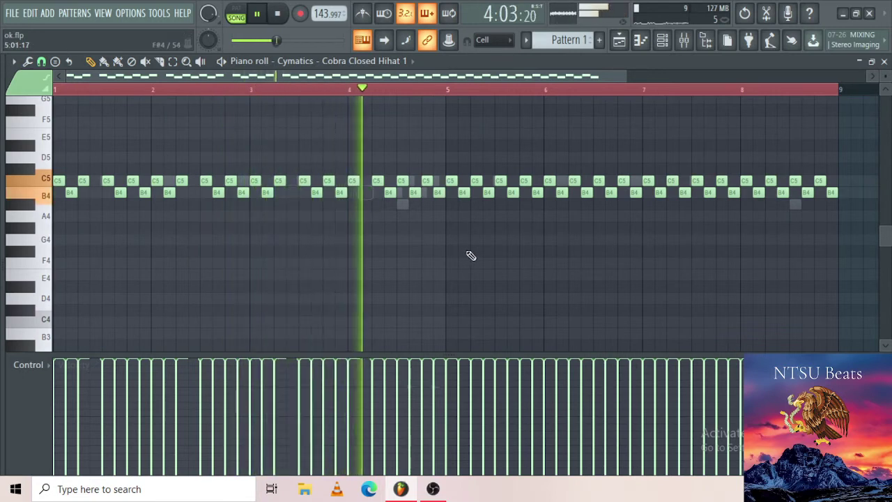
key(space)
right_click(441, 194)
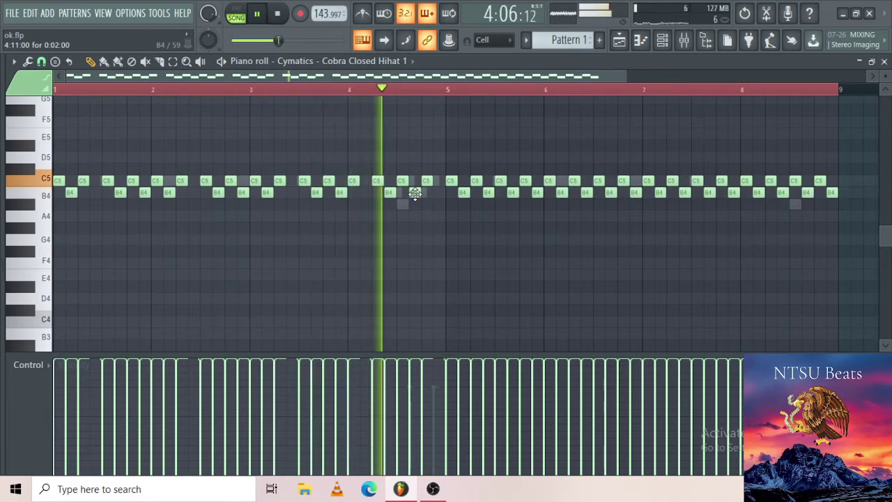
Select bars 5 to 8 and delete all closed hi-hat notes in them
scroll(427, 219, down, 2)
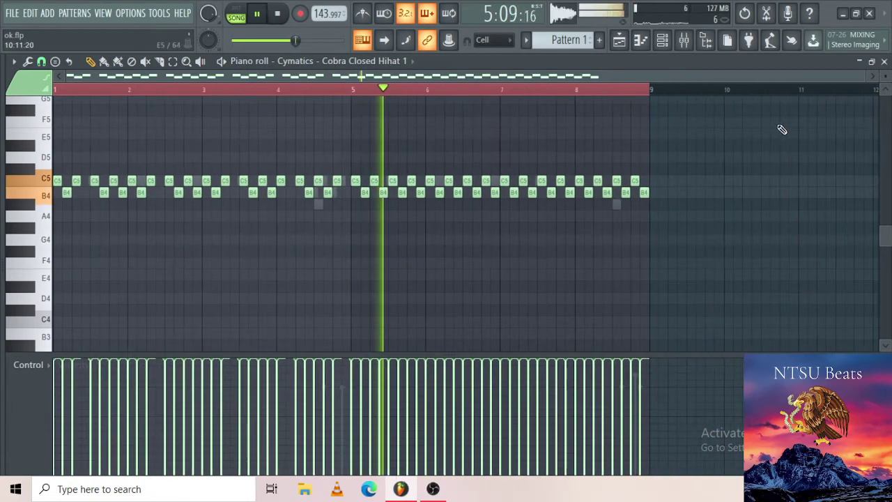
drag(604, 102, 335, 125)
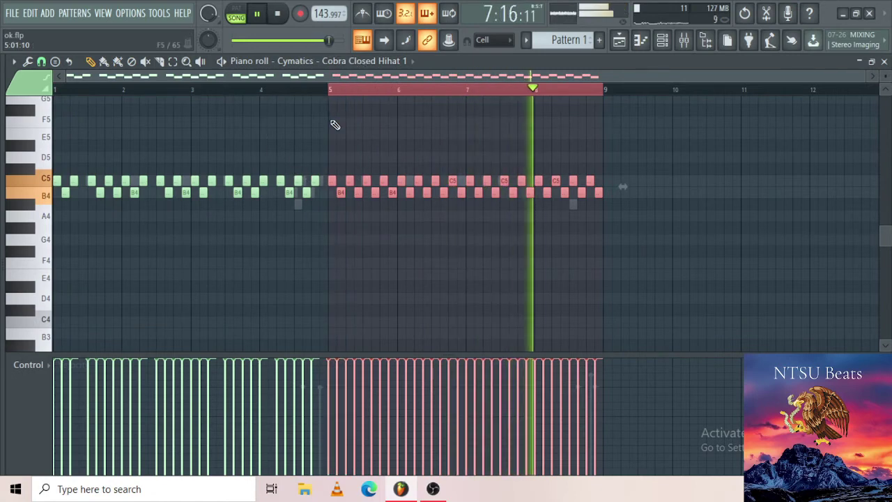
key(Delete)
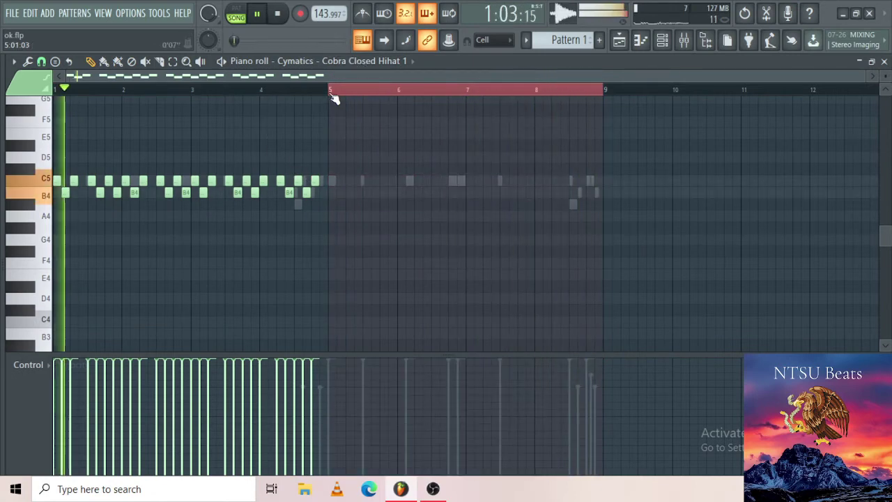
Set the time selection to bars 1 to 4, leaving no hi-hat notes selected
drag(333, 97, 55, 104)
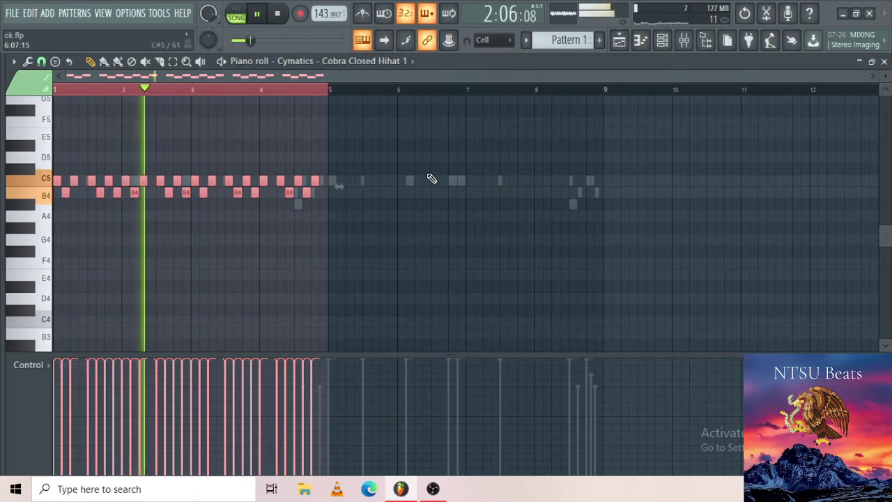
ctrl+click(98, 258)
scroll(84, 263, up, 3)
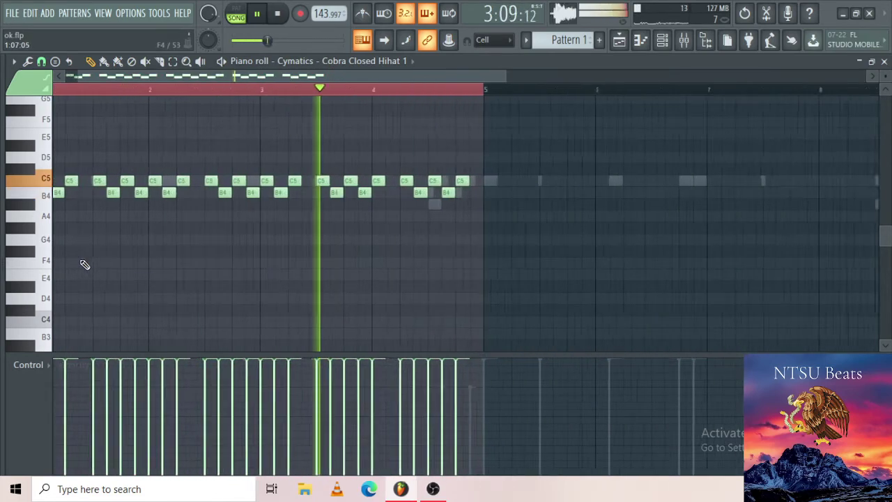
Delete the second B4 hi-hat note in bar 1 and the last C5 note in bar 4
key(space)
scroll(341, 78, left, 1)
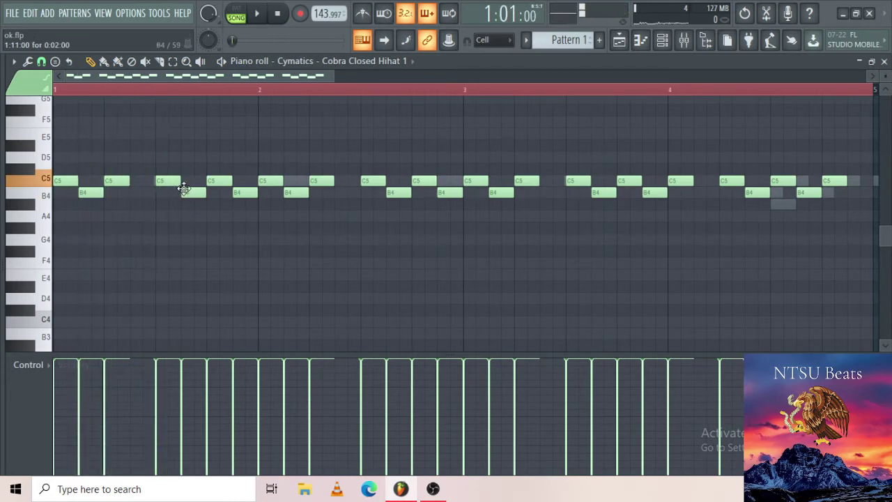
key(space)
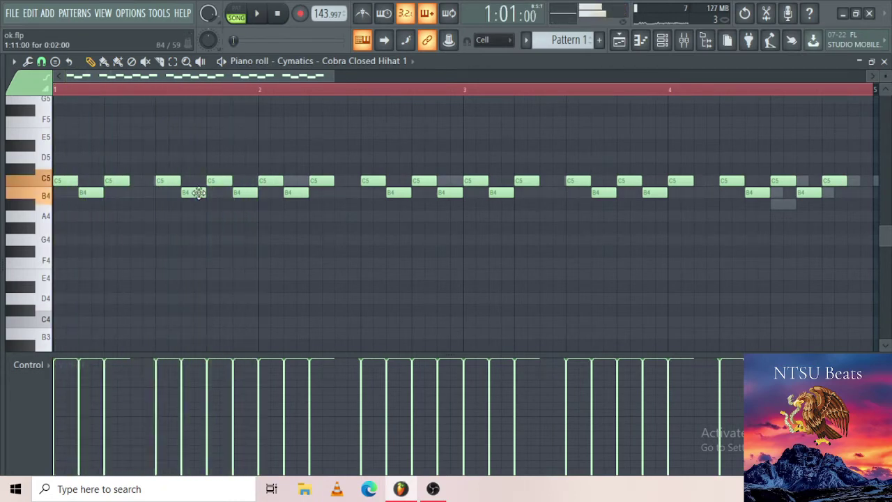
key(space)
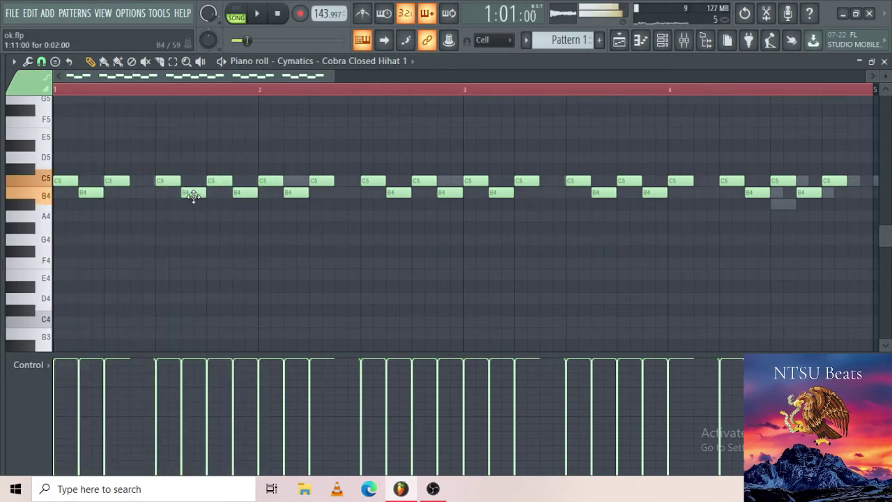
key(space)
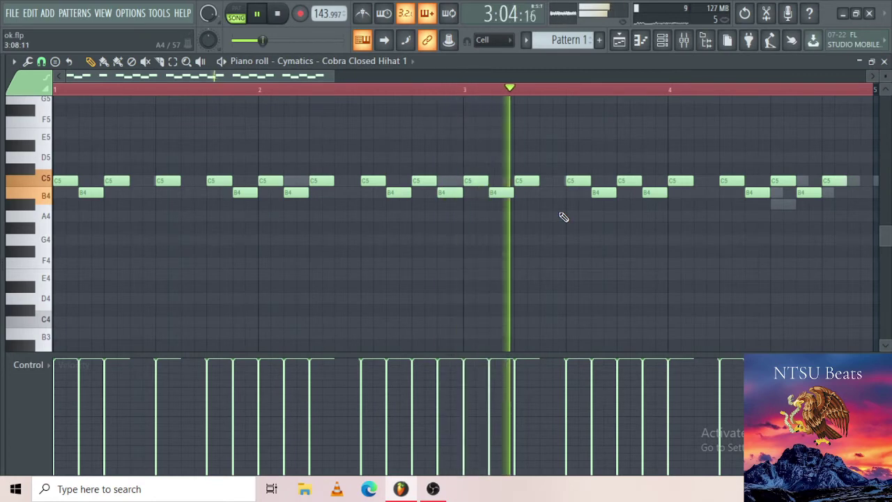
scroll(683, 230, down, 3)
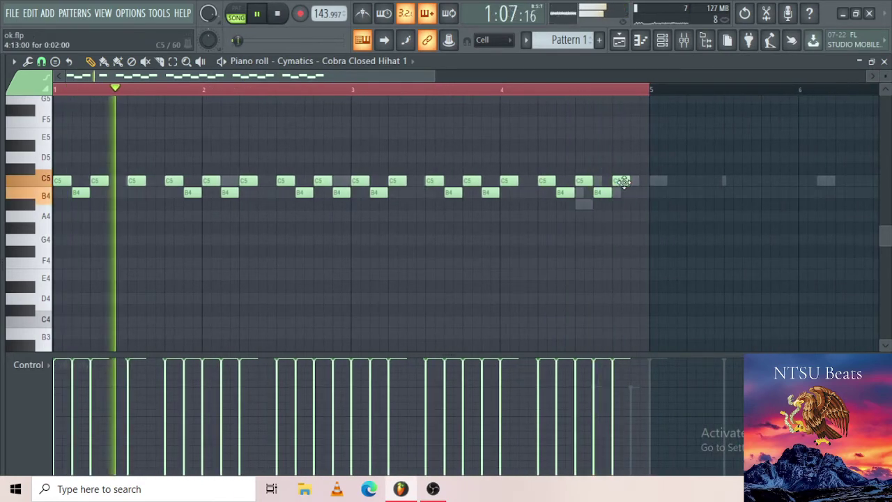
right_click(623, 183)
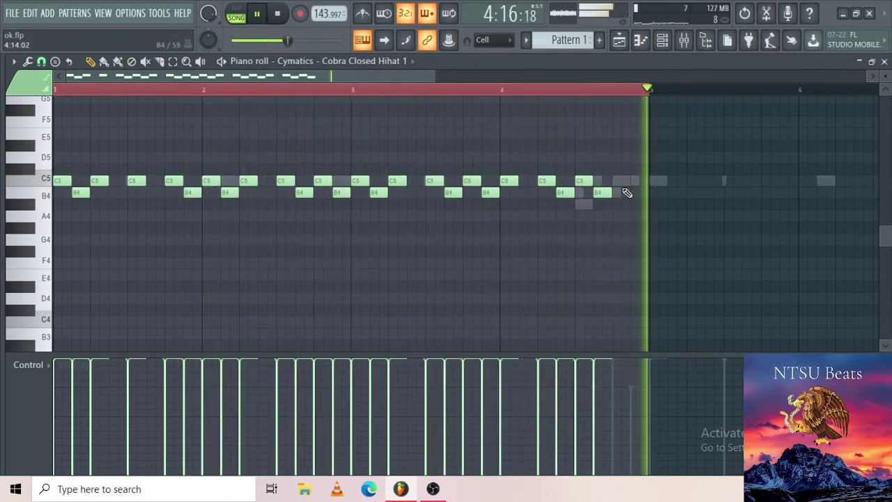
Split the C5 hi-hat notes at the start of bar 2, the middle of bar 2 and the start of bar 3 into one-step pairs
scroll(425, 195, down, 1)
key(space)
key(space)
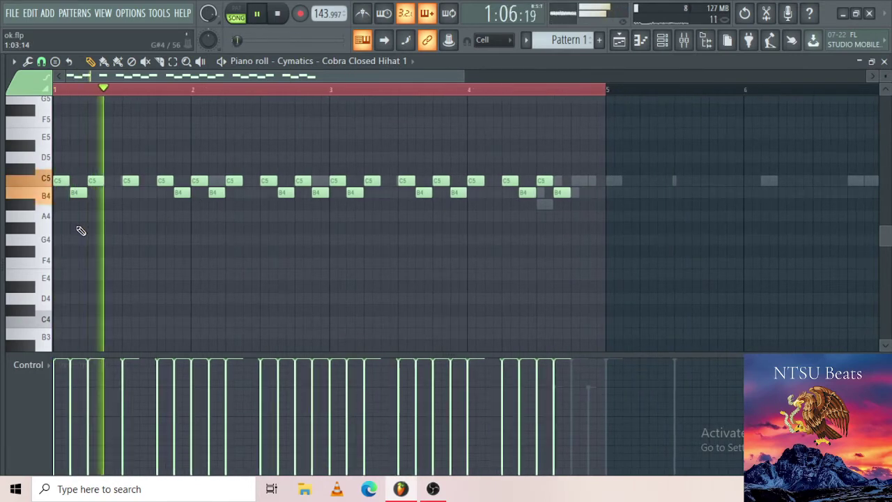
scroll(79, 233, up, 1)
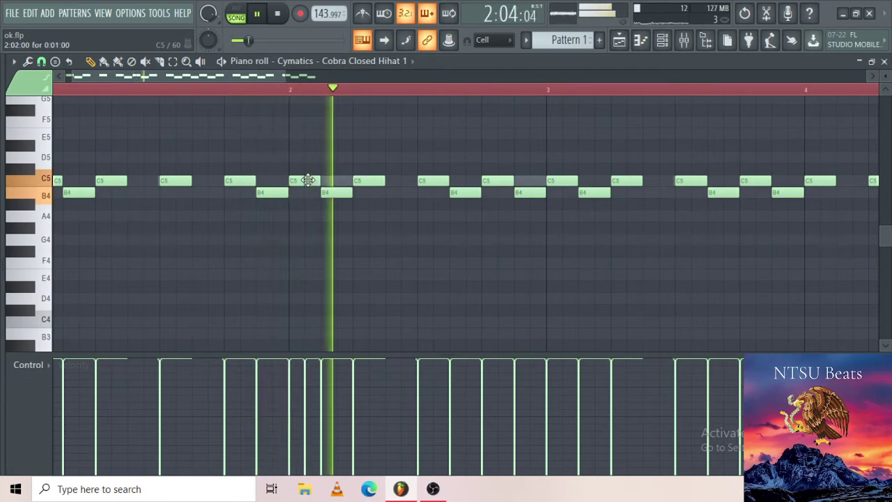
key(space)
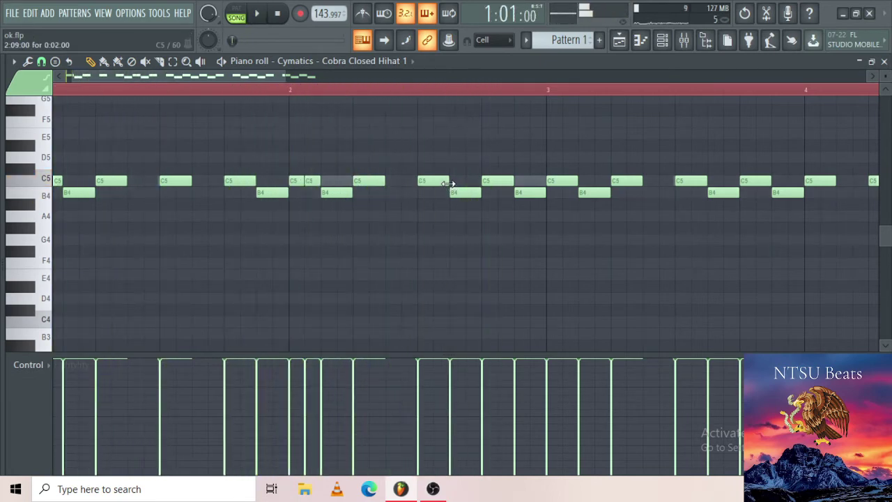
key(space)
scroll(478, 247, down, 2)
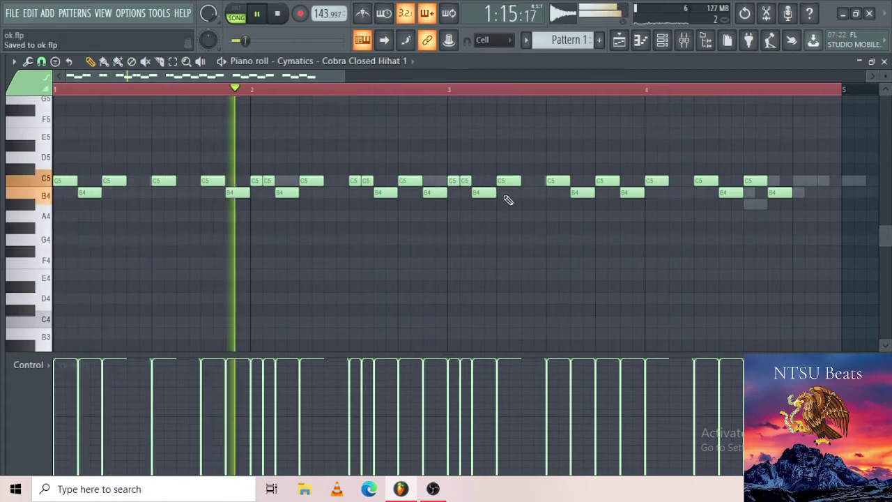
scroll(507, 198, down, 1)
scroll(488, 202, down, 1)
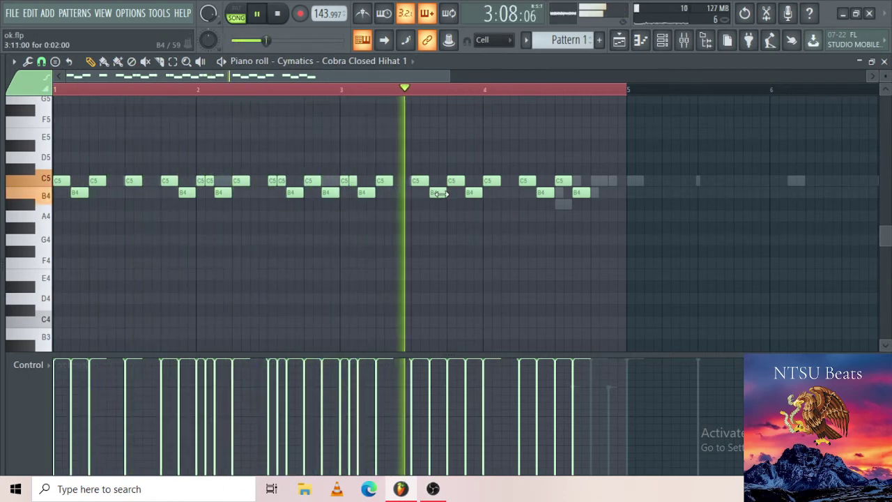
Delete the C5 hi-hat note at the middle of bar 3 and the B4 note following it
key(space)
right_click(419, 180)
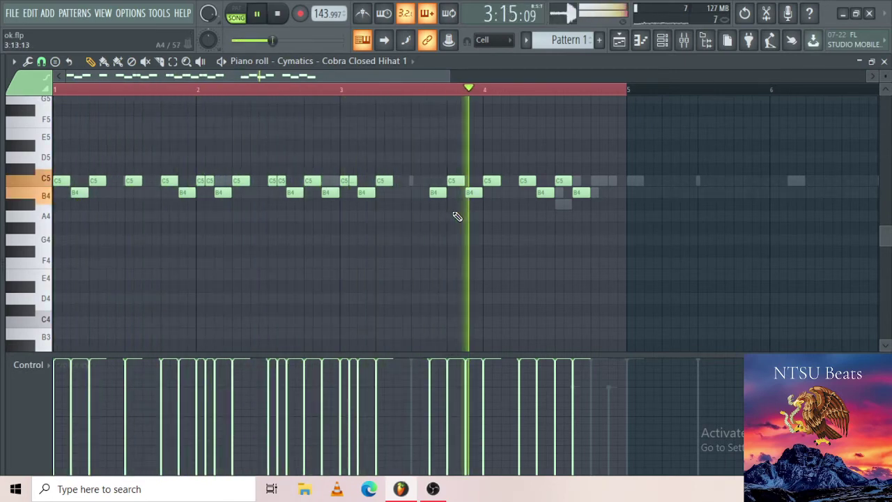
right_click(437, 194)
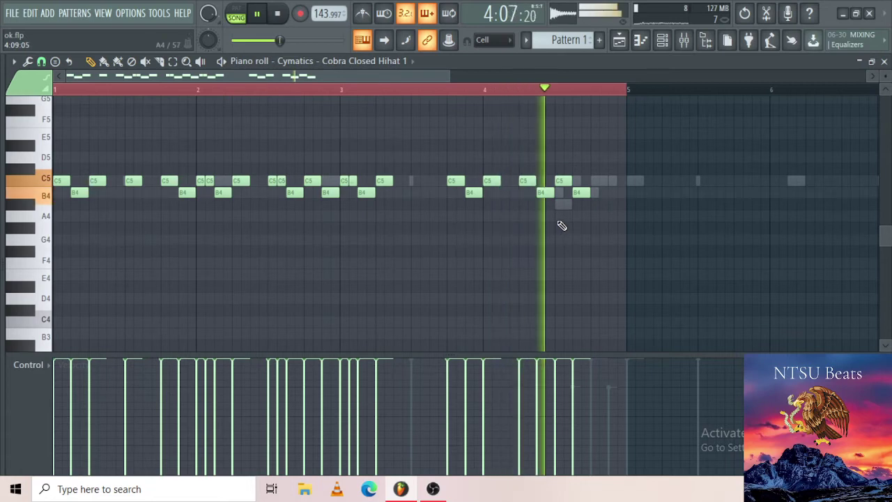
key(space)
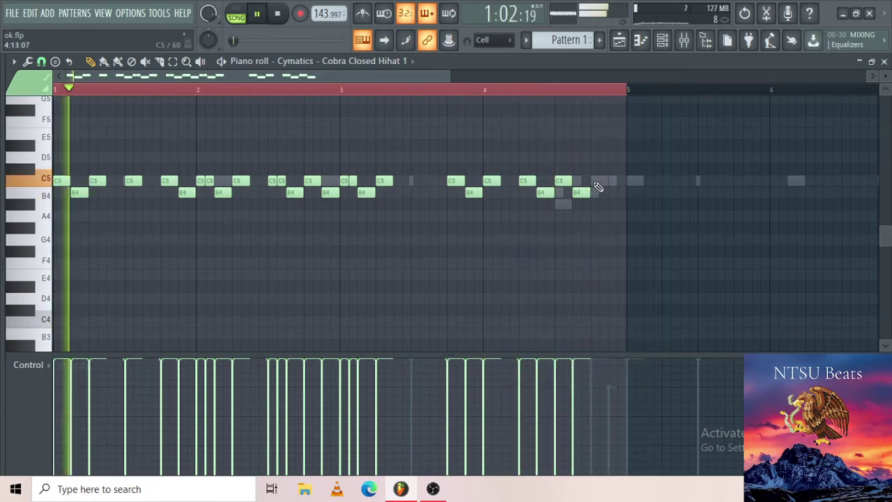
Fill the last four steps of bar 4 with one-step hi-hat notes on C5, B4, B4 and C5
click(594, 182)
click(612, 191)
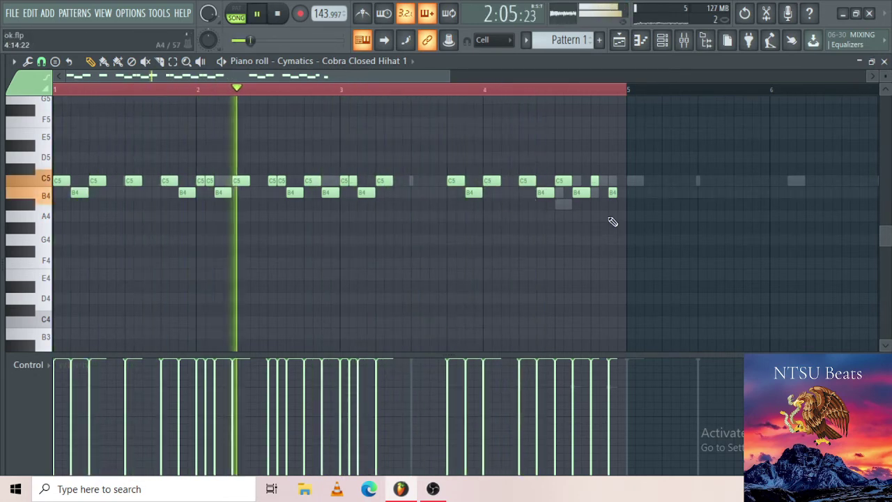
scroll(613, 222, down, 2)
scroll(536, 210, up, 3)
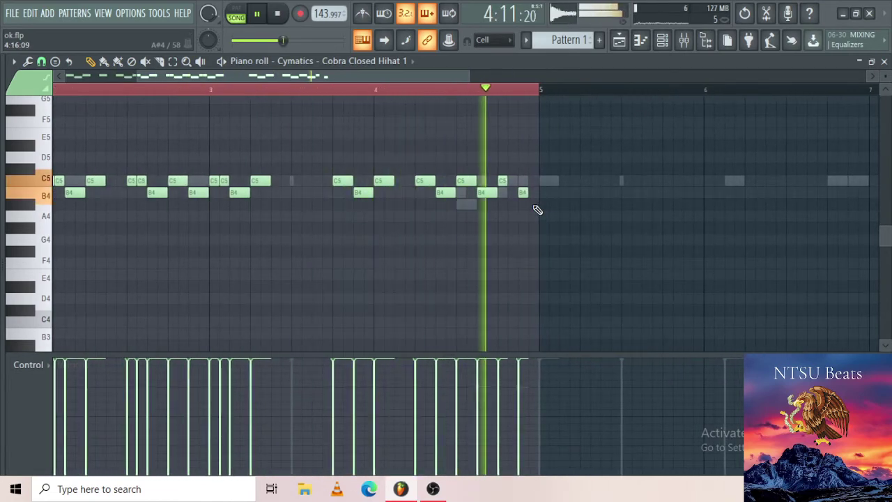
scroll(519, 192, up, 3)
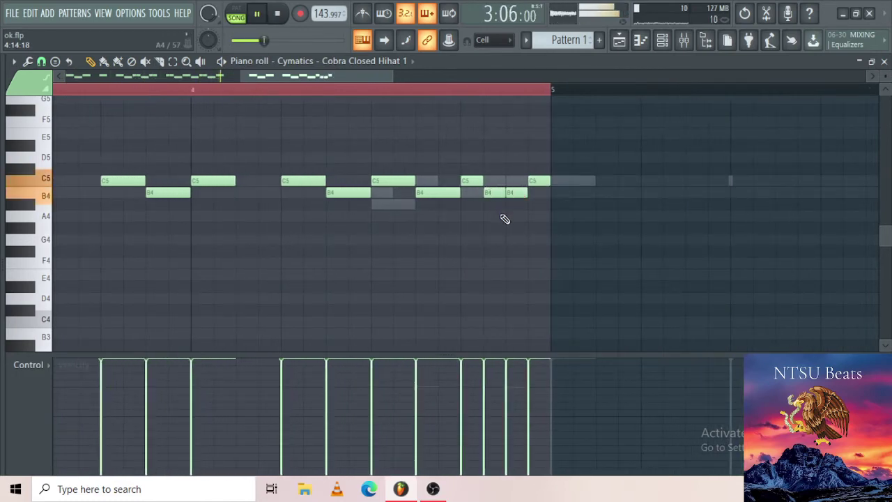
scroll(505, 218, down, 3)
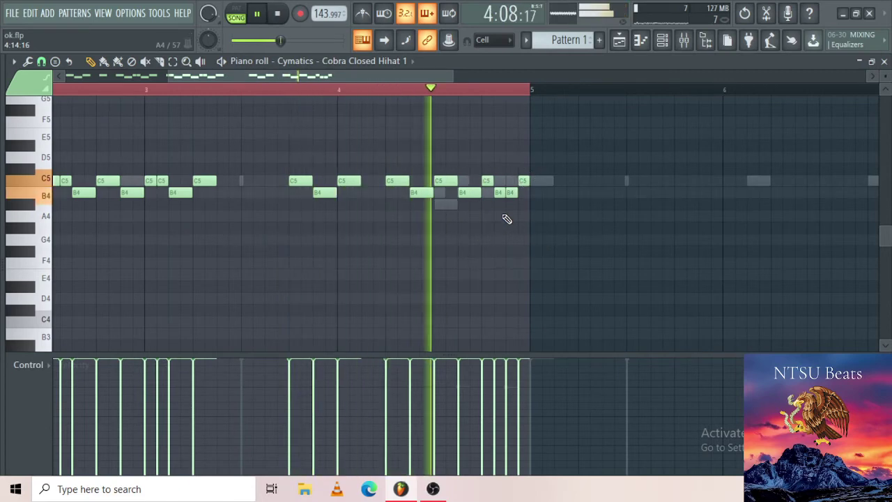
scroll(507, 219, down, 3)
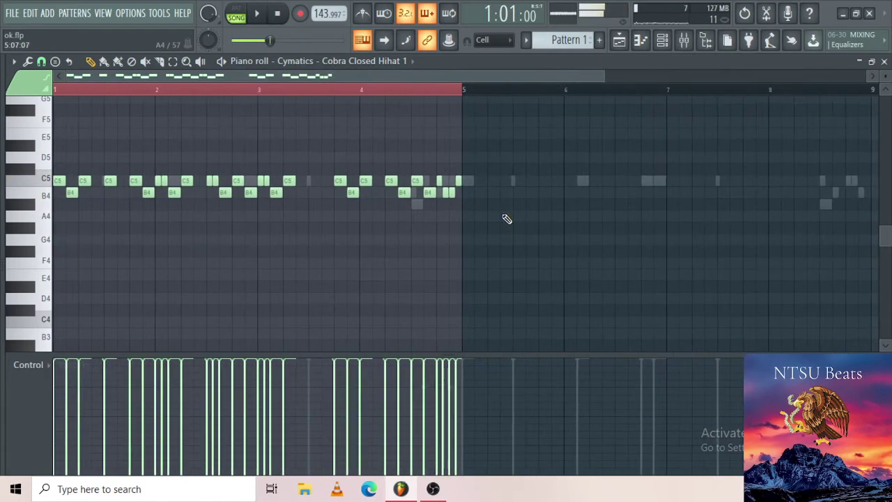
Clear the time selection and delete the four one-step hi-hat notes at the end of bar 4
right_click(464, 92)
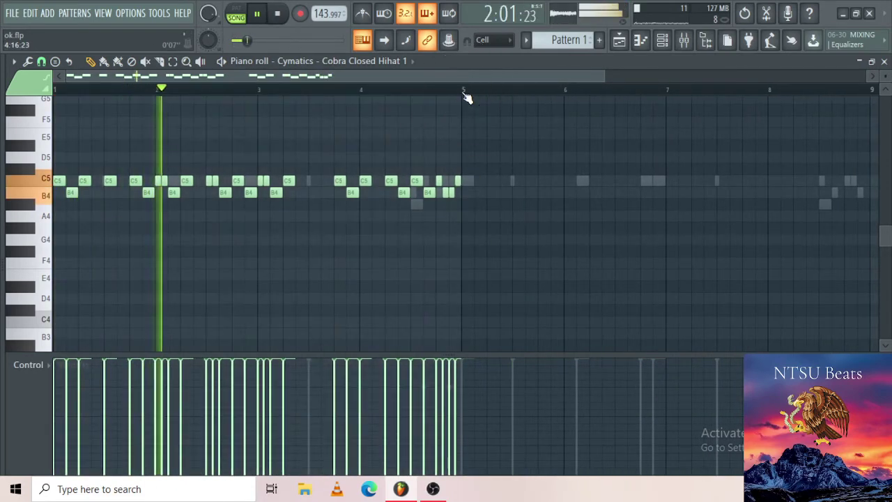
scroll(443, 208, up, 1)
scroll(443, 208, up, 1)
right_click(465, 181)
right_click(455, 194)
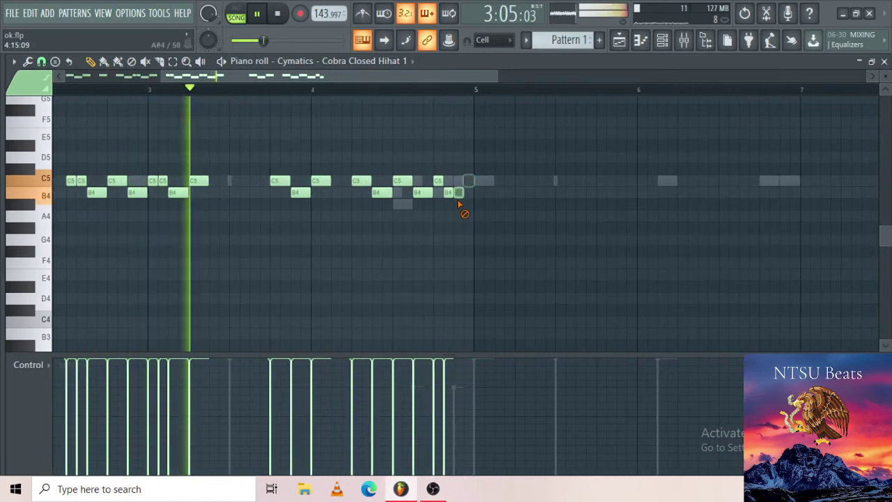
right_click(446, 192)
right_click(437, 181)
scroll(445, 209, down, 2)
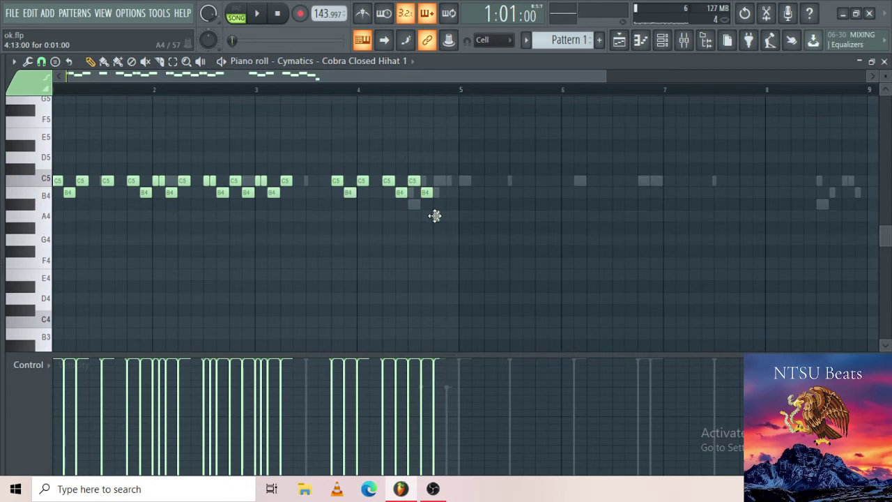
Add a two-step A4 hi-hat note at step 13 of bar 4 and set the playback start to 4:03
click(434, 216)
scroll(435, 216, up, 2)
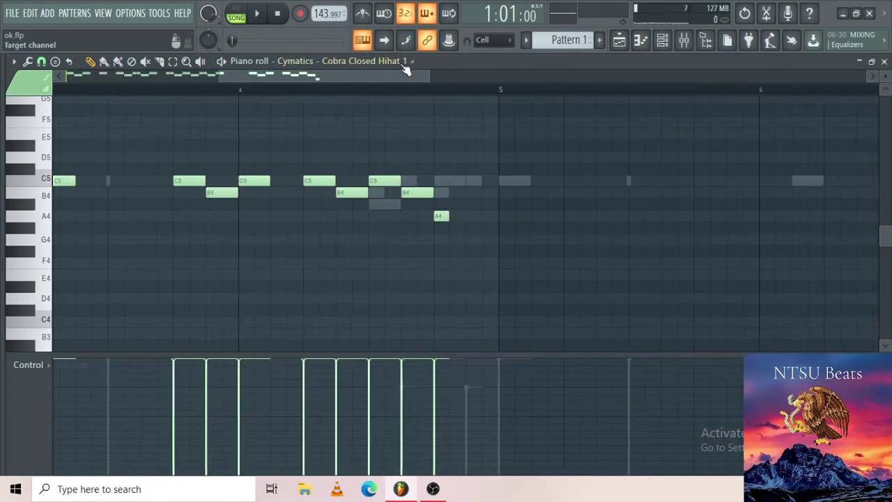
key(space)
key(space)
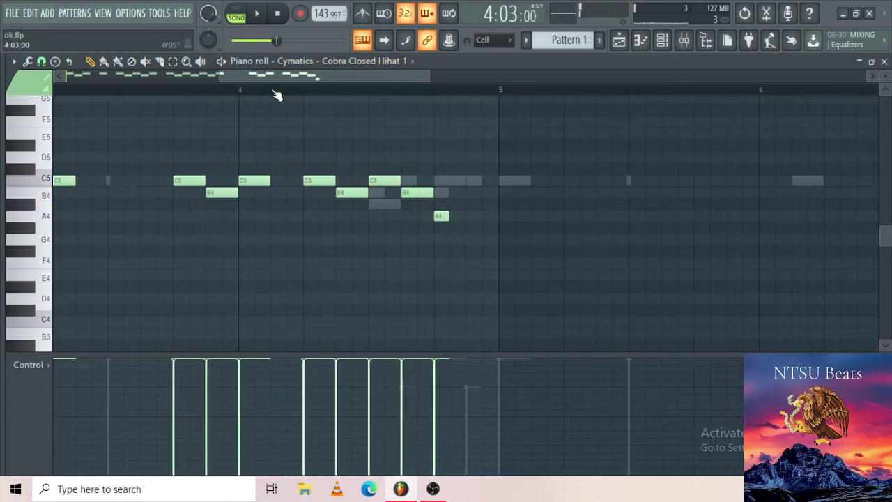
key(space)
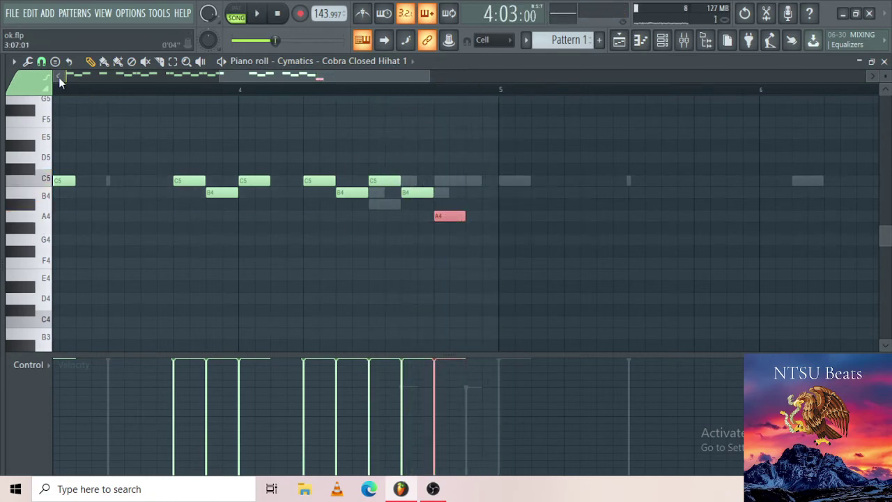
Chop the A4 hi-hat note in bar 4 into six equal notes and audition the roll
click(42, 62)
click(65, 161)
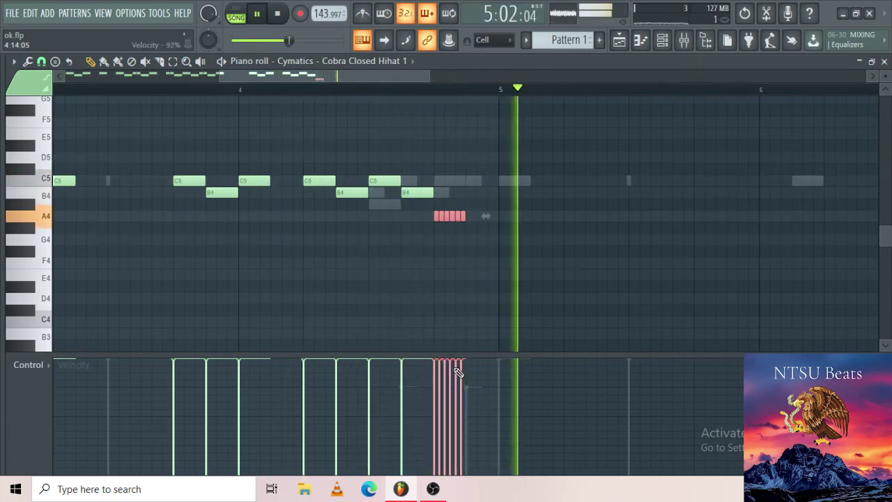
key(space)
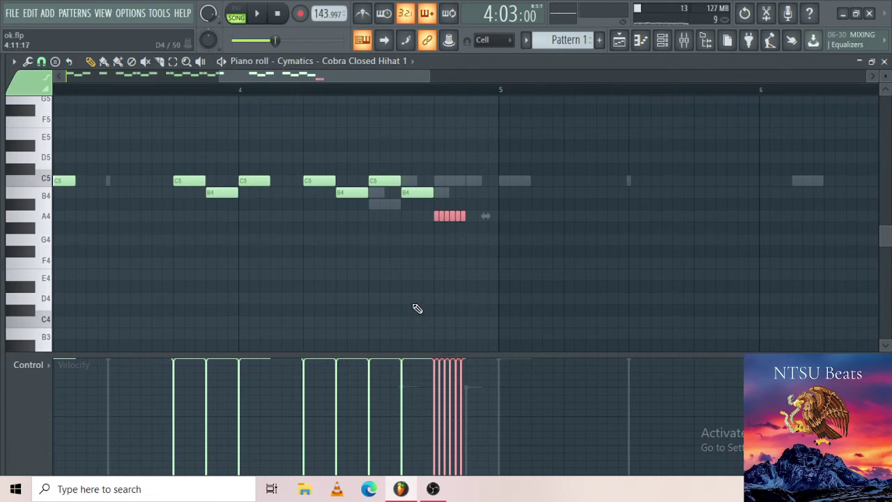
Chop the A4 hi-hat note in bar 4 into four equal notes using the 1/2-step snap and audition the roll
click(45, 63)
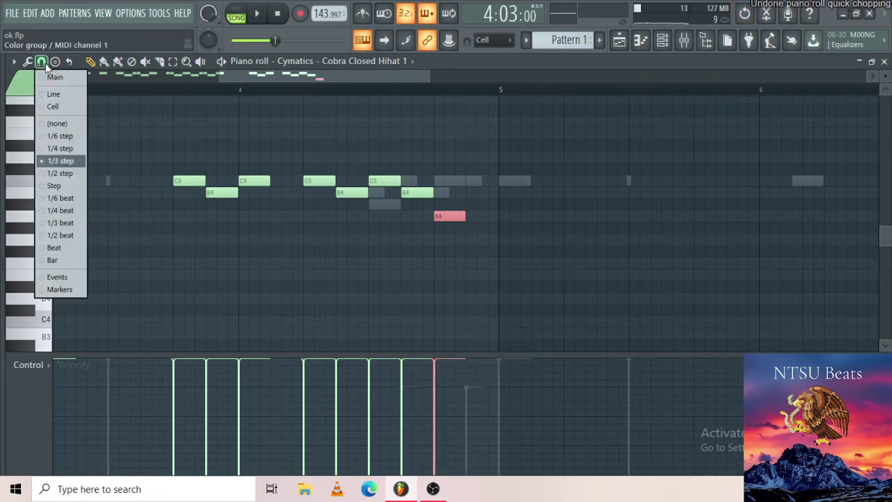
click(63, 173)
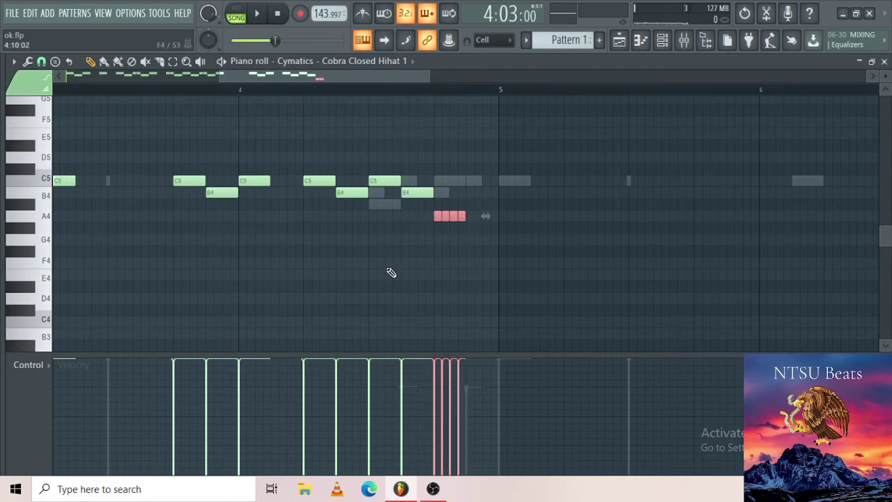
key(space)
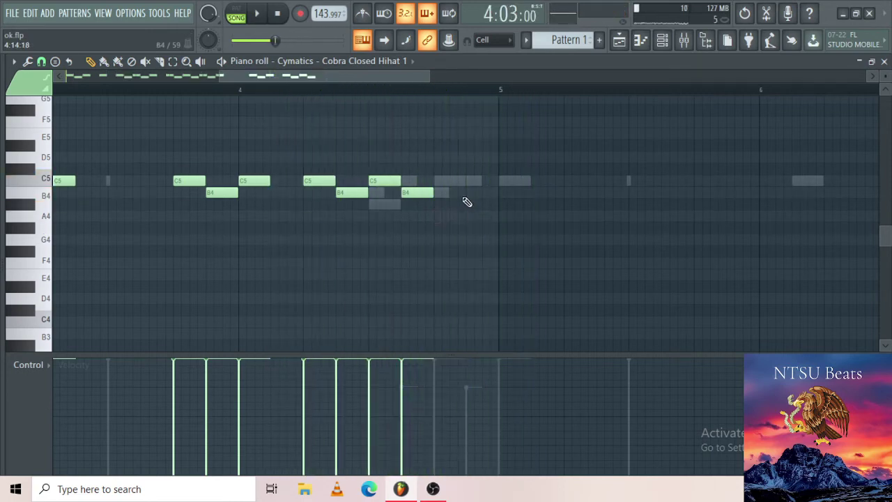
Duplicate the hi-hat notes of bars 1 to 4 into bars 5 to 8 using the Line snap, and play the pattern
scroll(488, 205, down, 4)
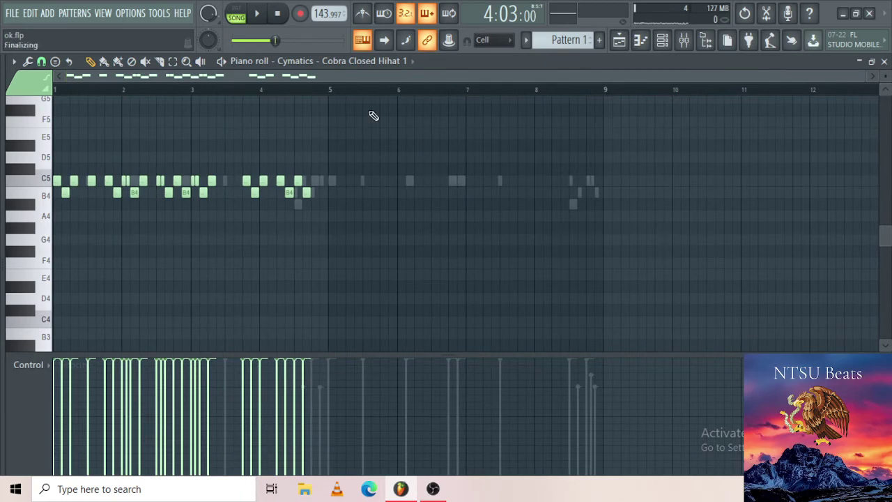
drag(328, 97, 88, 114)
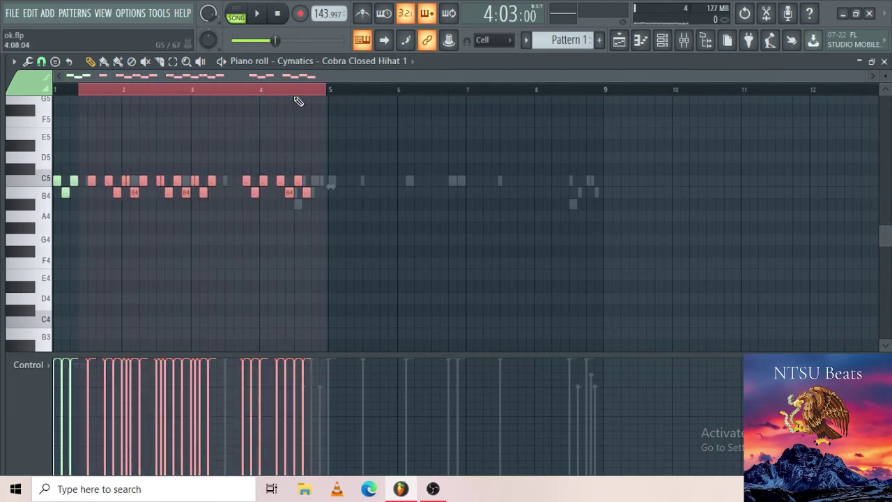
click(333, 96)
drag(313, 103, 58, 108)
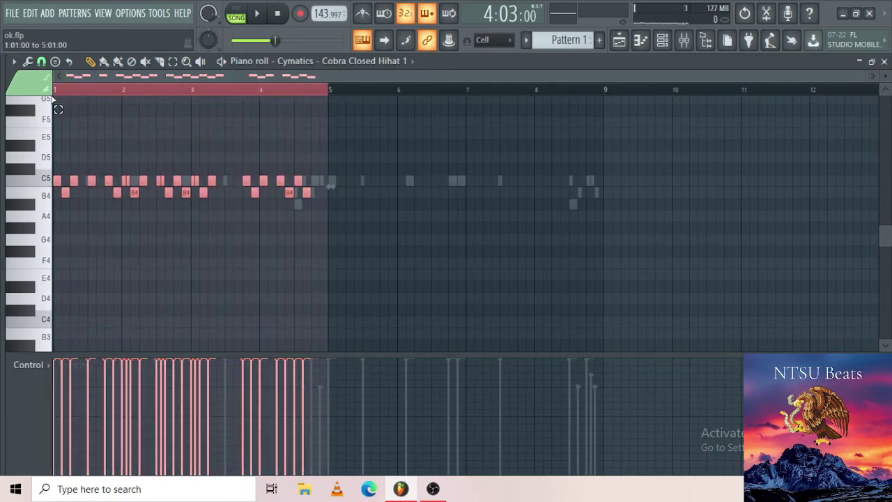
click(41, 62)
click(59, 96)
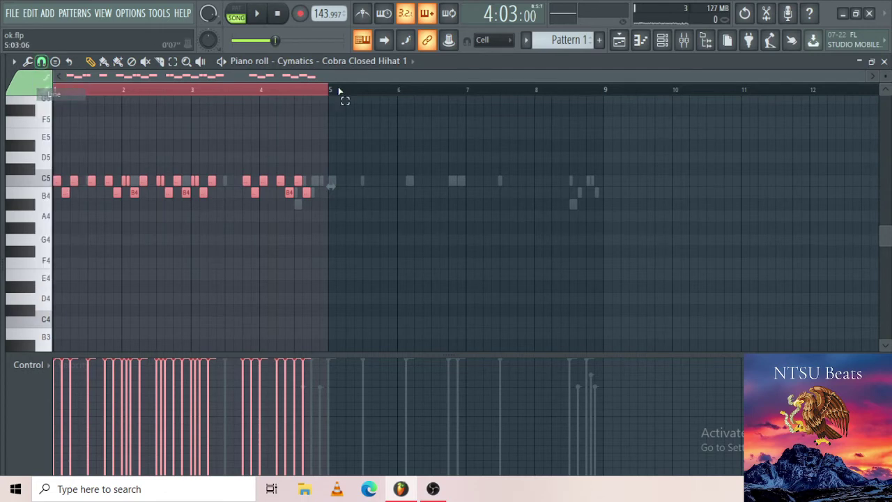
click(330, 96)
drag(330, 95, 207, 98)
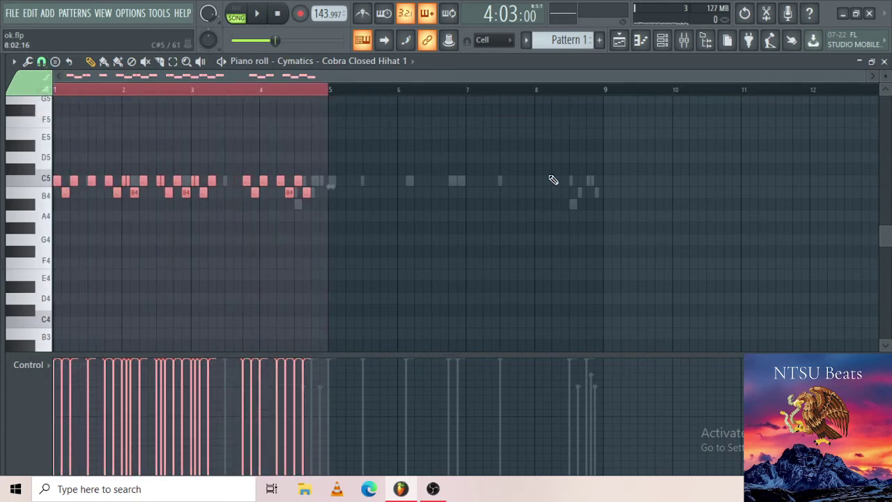
key(ctrl+b)
key(space)
ctrl+click(546, 91)
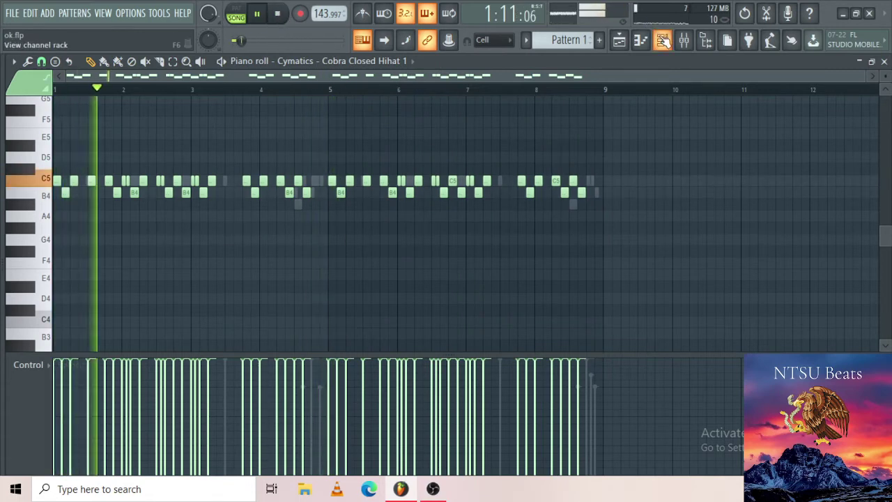
Lower the hi-hat's mixer insert 7 to about -2.5 dB, and pan inserts 3 and 7 left and inserts 5 and 6 right
click(622, 39)
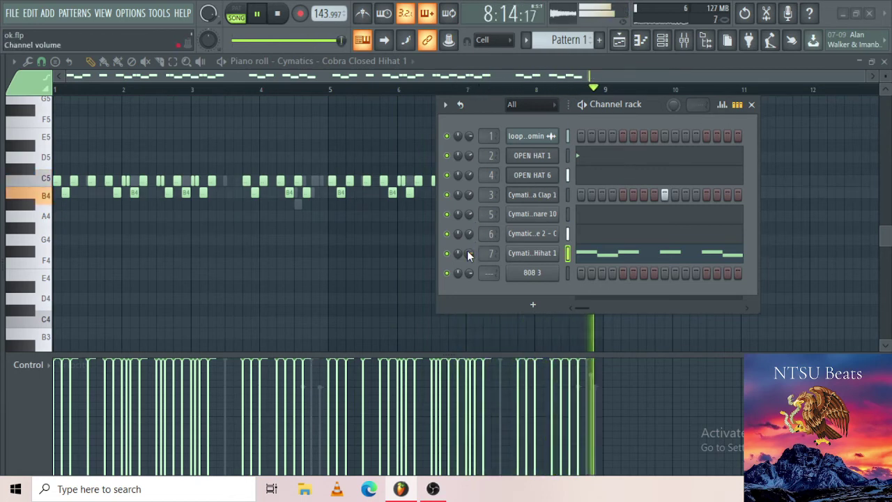
click(683, 40)
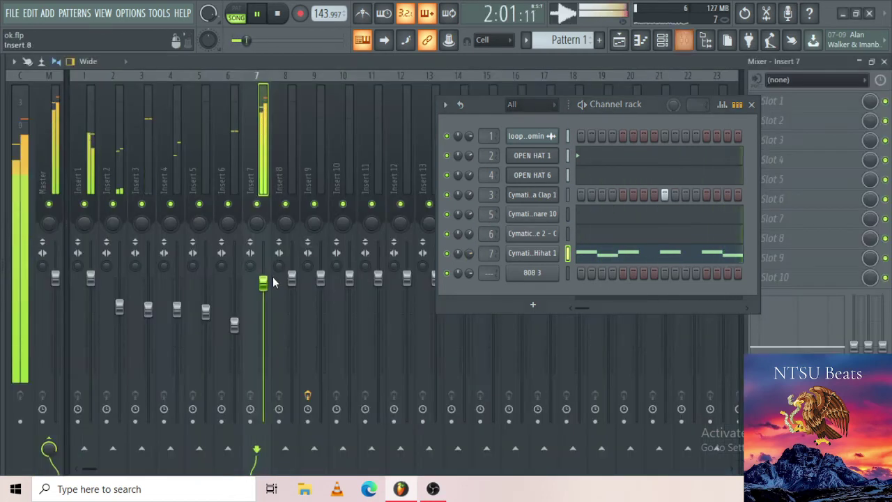
scroll(270, 291, down, 2)
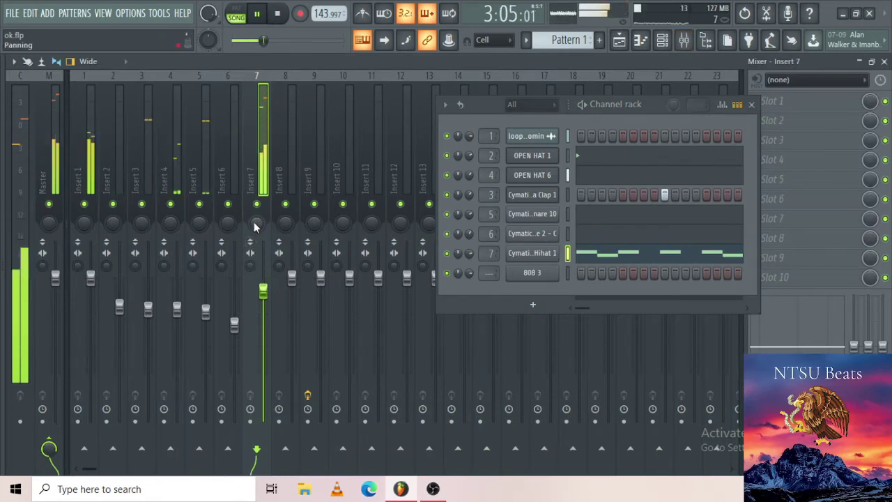
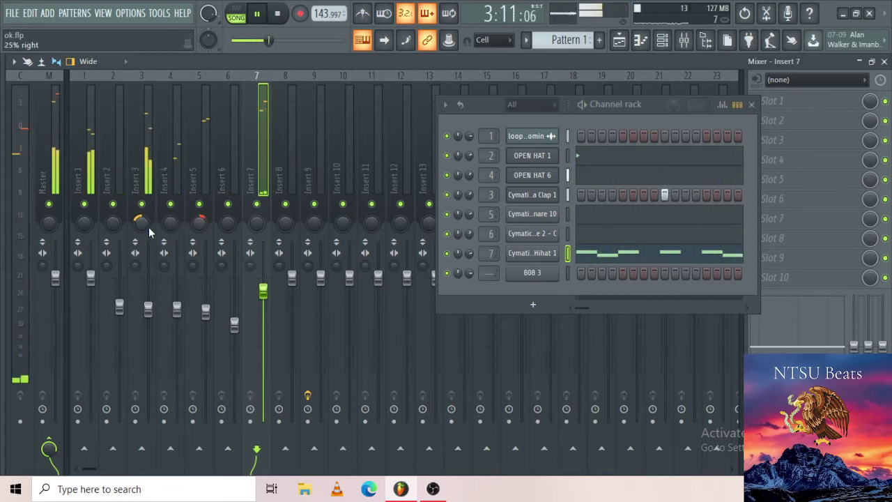
drag(198, 227, 199, 226)
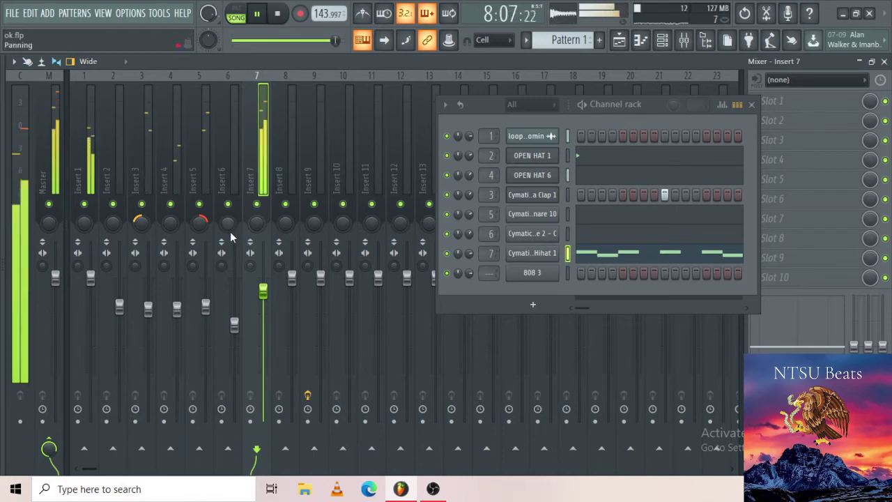
drag(232, 229, 231, 228)
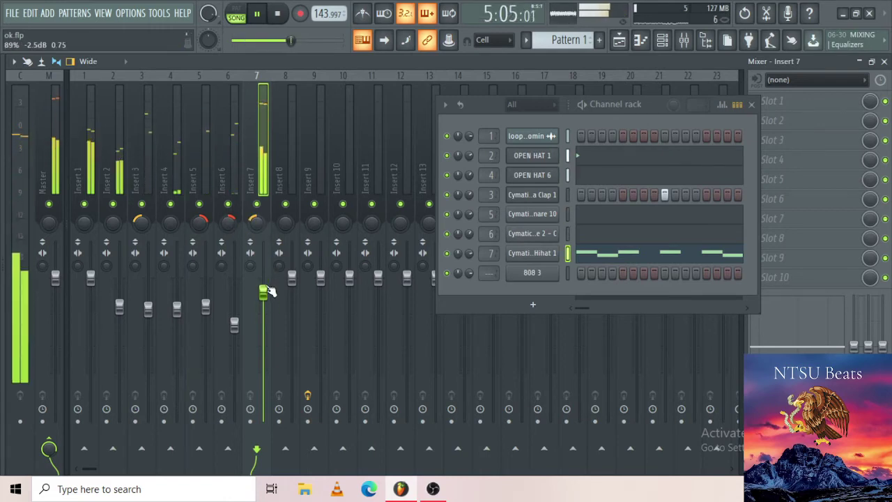
click(89, 137)
Place a hit on step 1 of the 808 3 channel routed to mixer insert 8, and open its piano roll
click(581, 273)
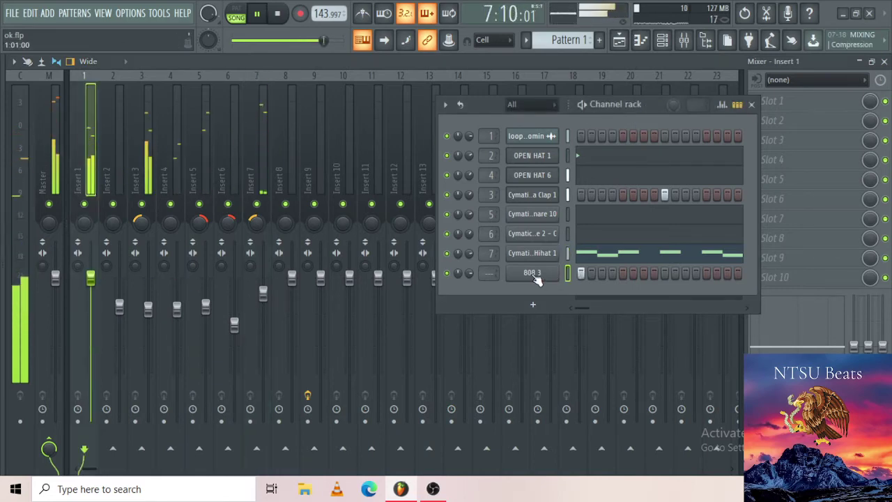
scroll(493, 272, up, 6)
scroll(492, 272, up, 1)
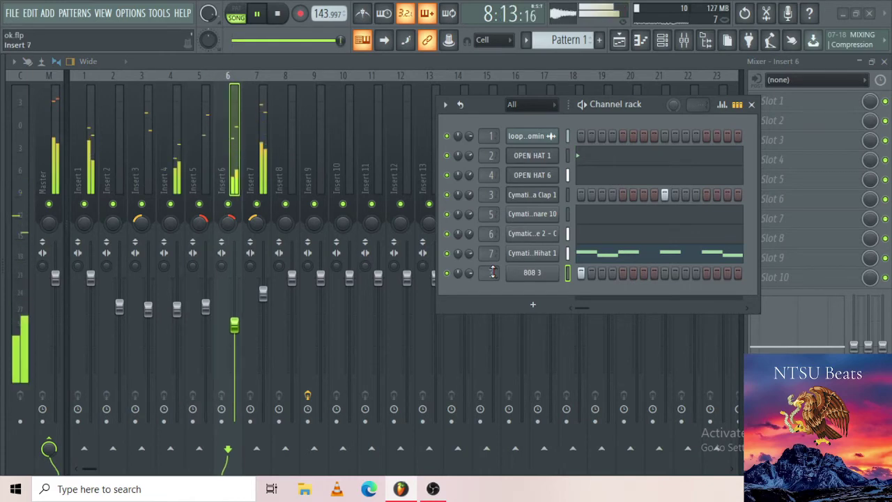
right_click(555, 271)
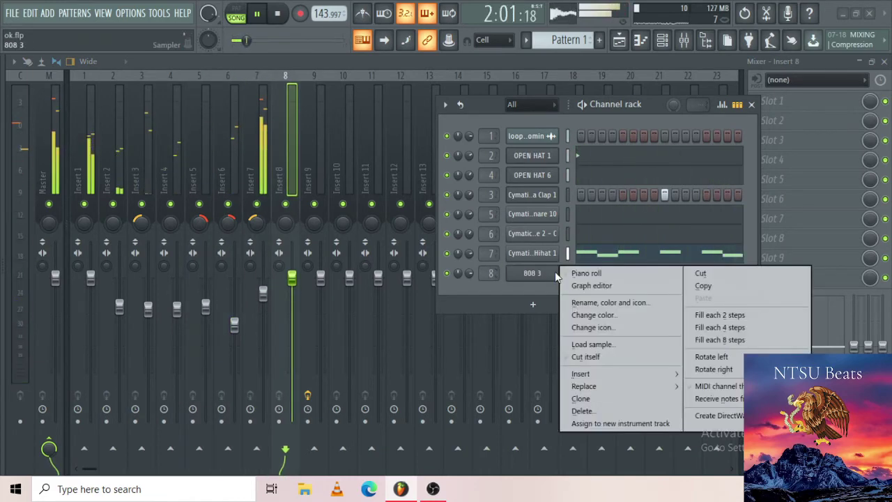
click(572, 273)
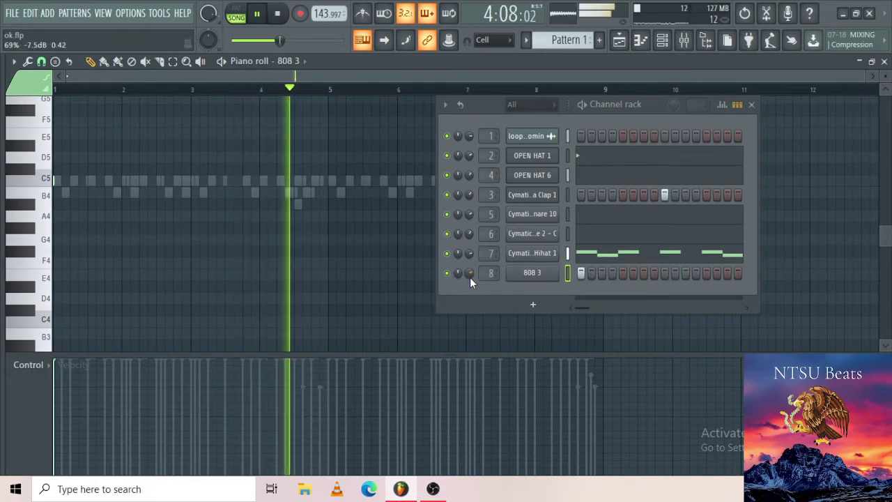
Adjust the 808 3's channel volume and raise the sample's Boost effect to about 6%
drag(469, 276, 478, 278)
click(529, 274)
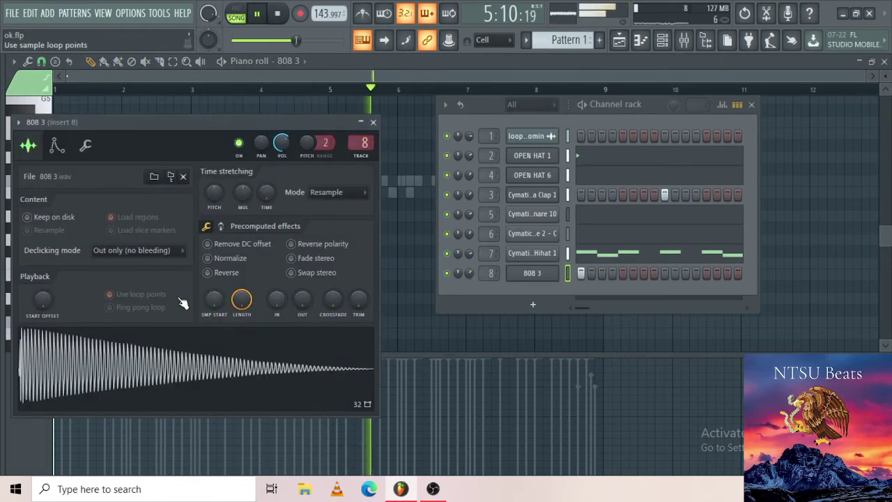
click(221, 227)
drag(215, 249, 219, 254)
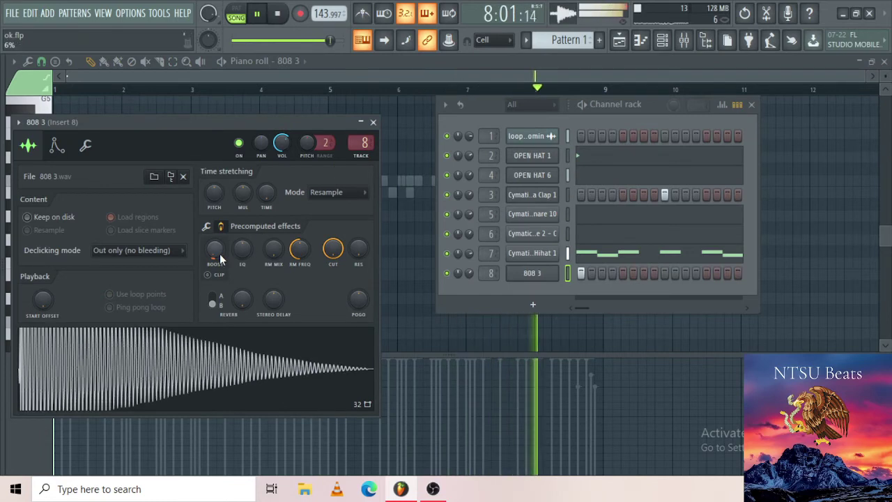
click(58, 146)
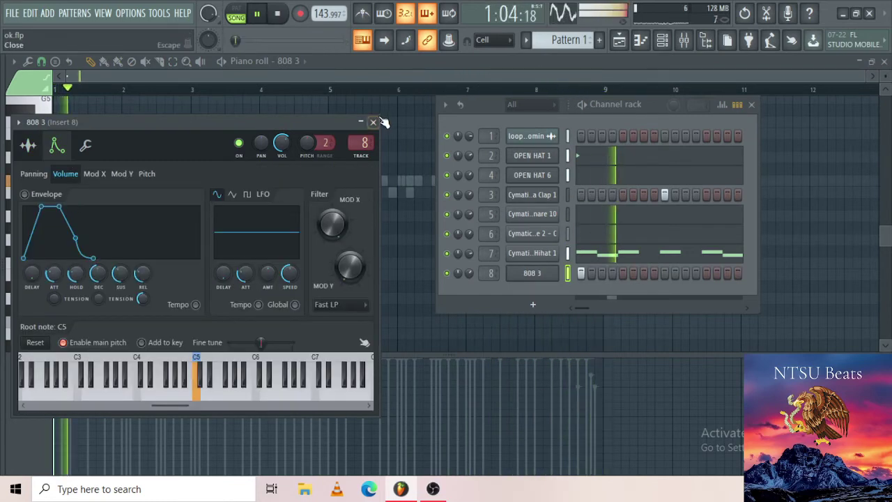
key(Escape)
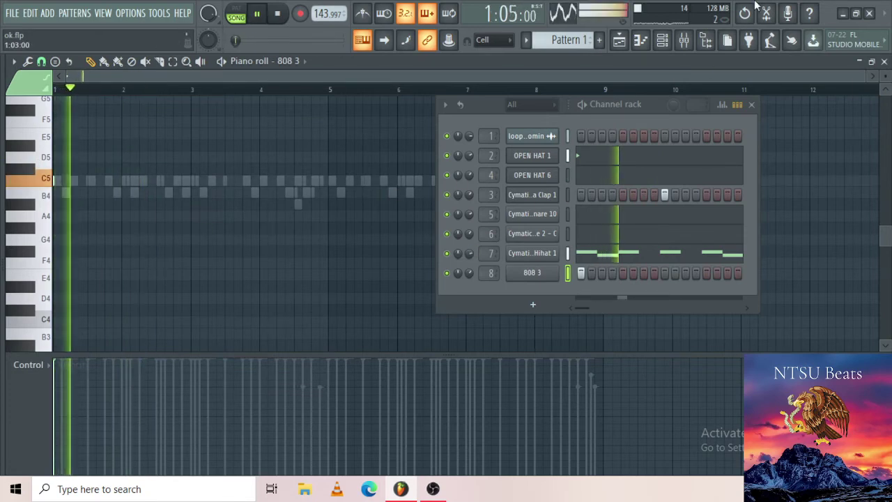
Lower the 808's level on mixer insert 8 and reopen the 808 3 piano roll
key(F9)
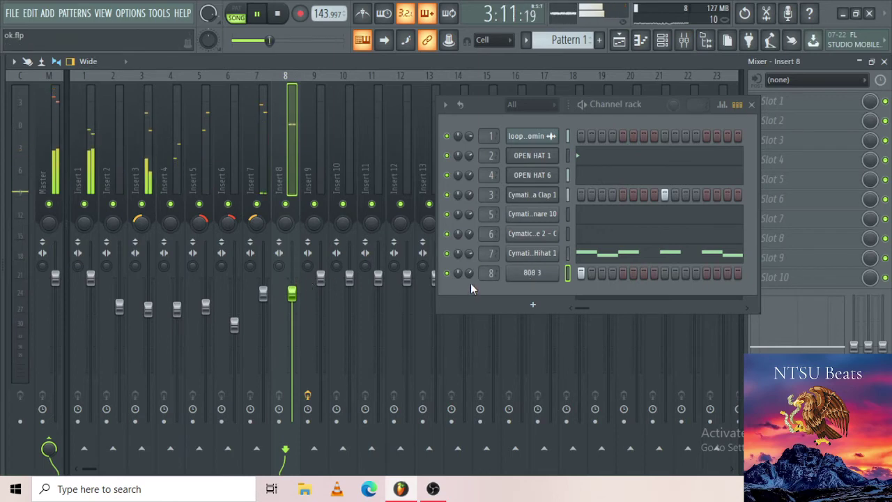
right_click(540, 278)
click(562, 277)
right_click(561, 276)
click(578, 275)
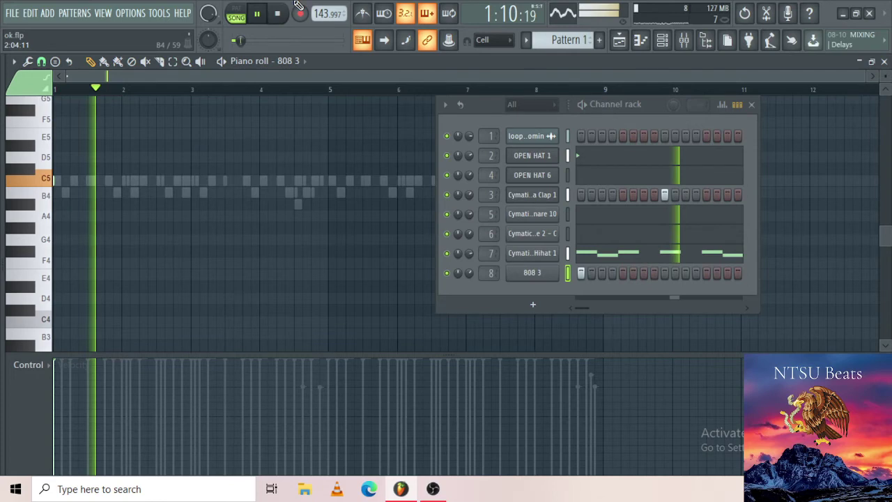
Add a two-step C5 note to the 808 3 in bar 1, audition it, and move it to step 7
key(space)
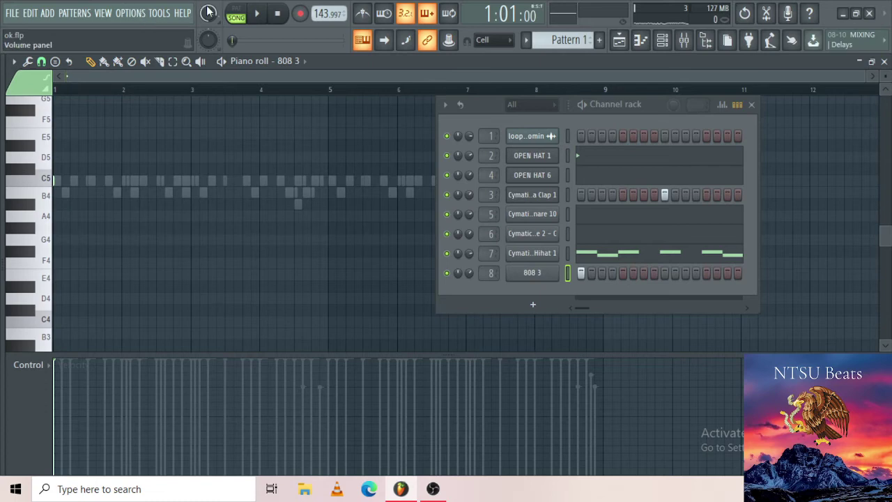
key(space)
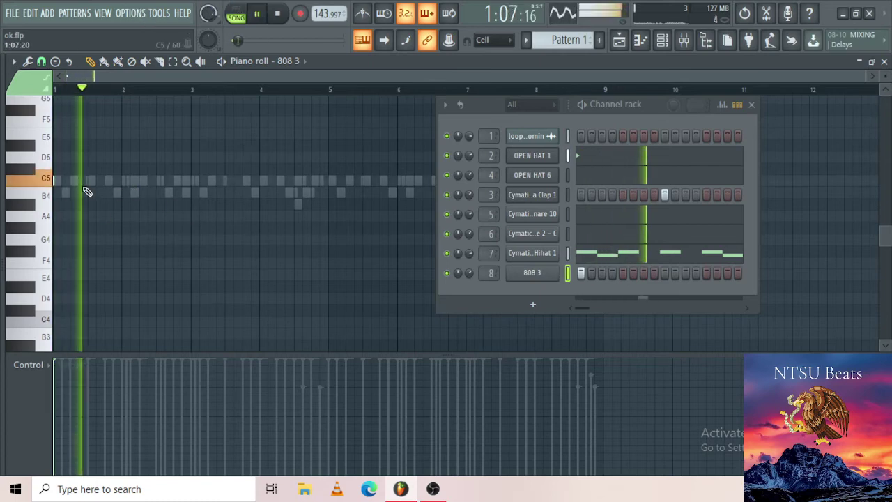
key(space)
click(74, 182)
key(space)
key(space)
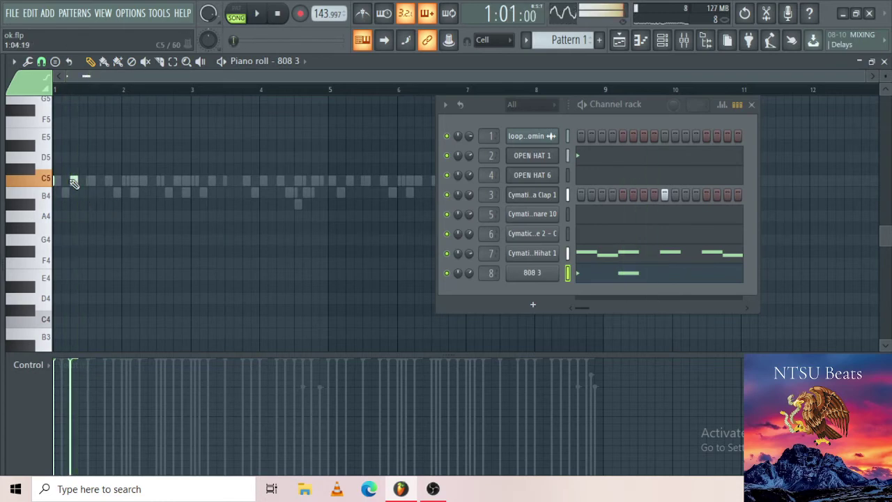
right_click(538, 274)
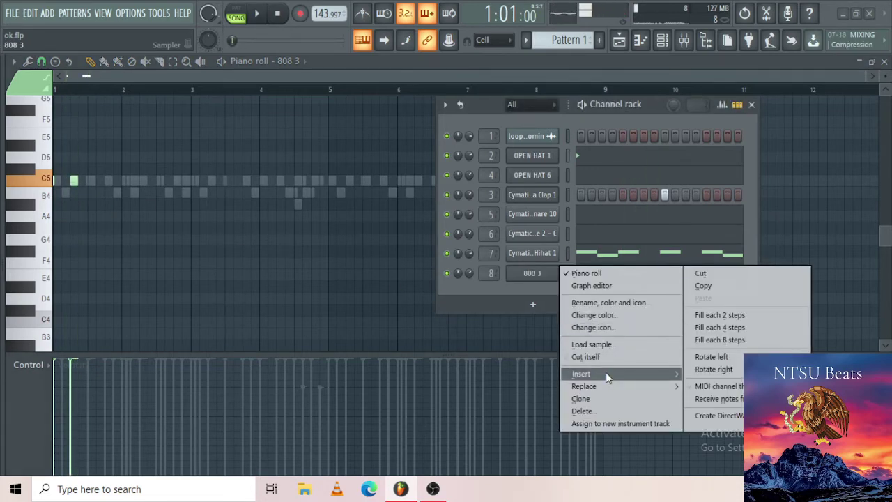
drag(75, 181, 82, 181)
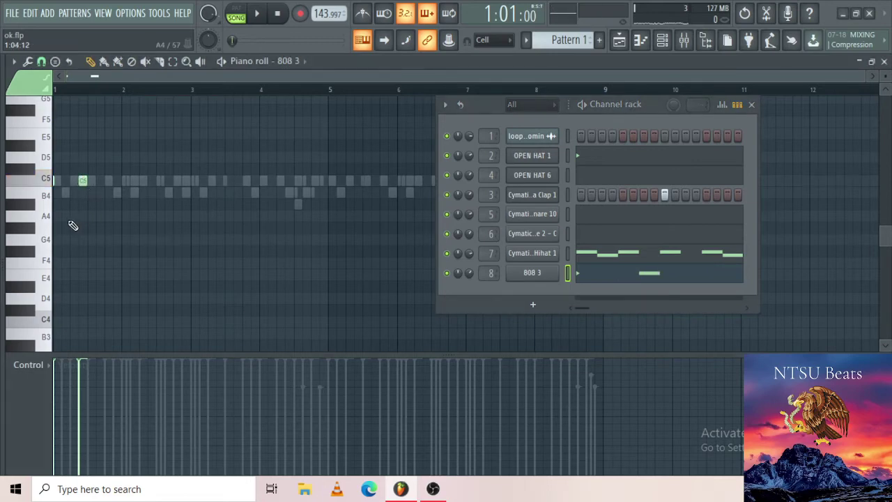
Add a two-step C5 808 note at the start of bar 2, audition it, and move it to step 3 of that bar
scroll(70, 223, up, 2)
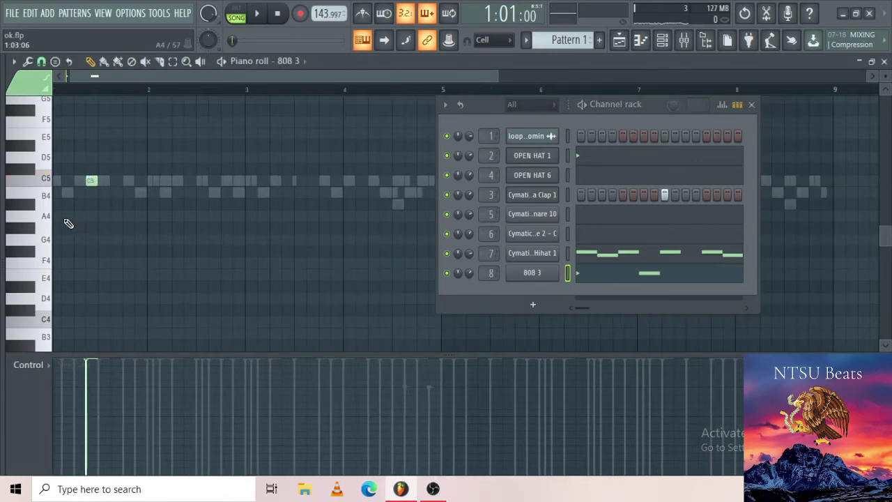
scroll(68, 223, up, 1)
key(space)
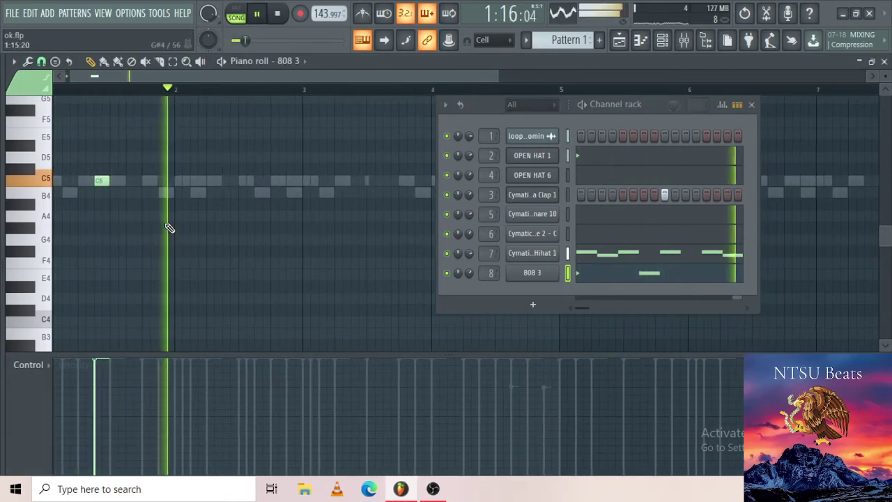
click(179, 181)
key(space)
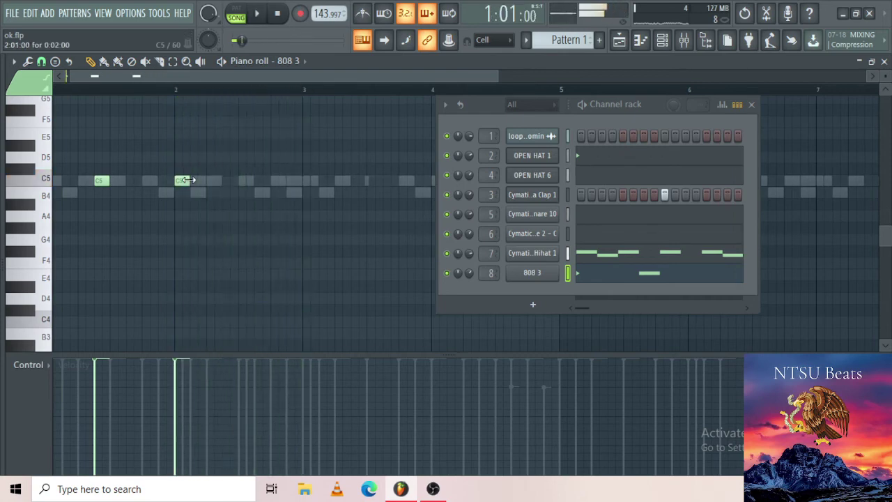
key(space)
click(751, 104)
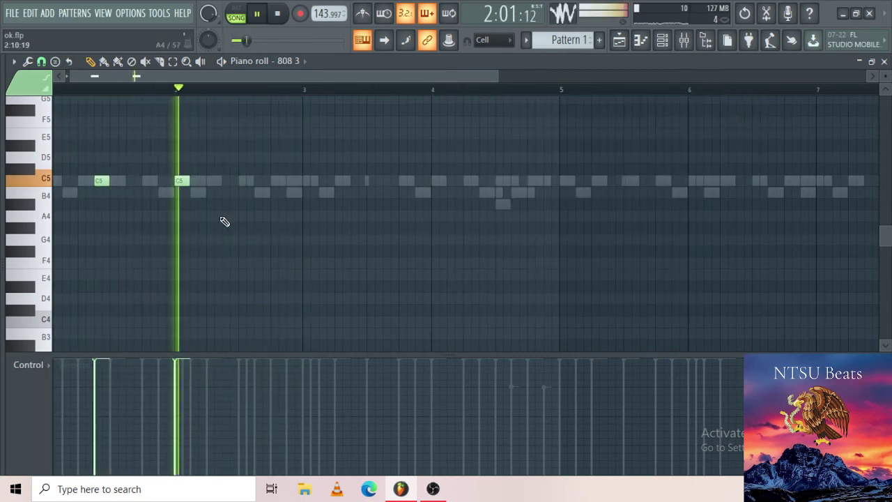
key(space)
drag(181, 180, 199, 182)
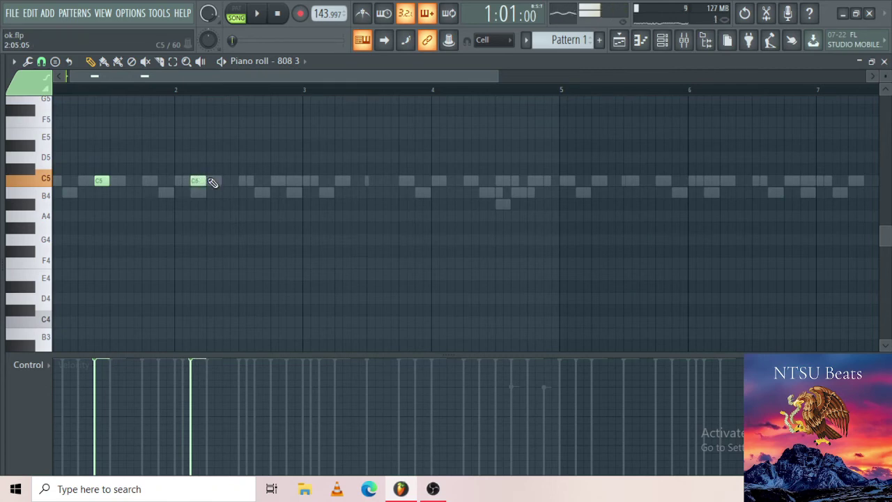
Add two-step C5 notes to the 808 at steps 5 and 11 of bar 2, auditioning the line
click(213, 181)
key(space)
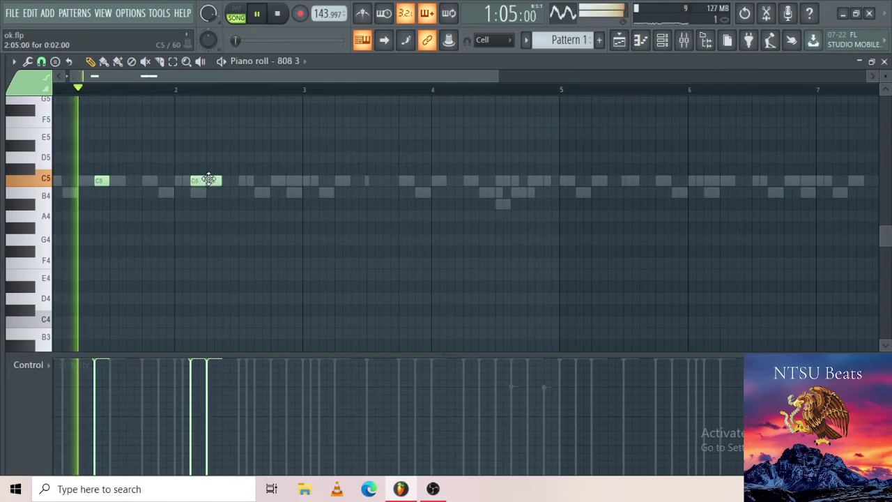
key(space)
click(250, 182)
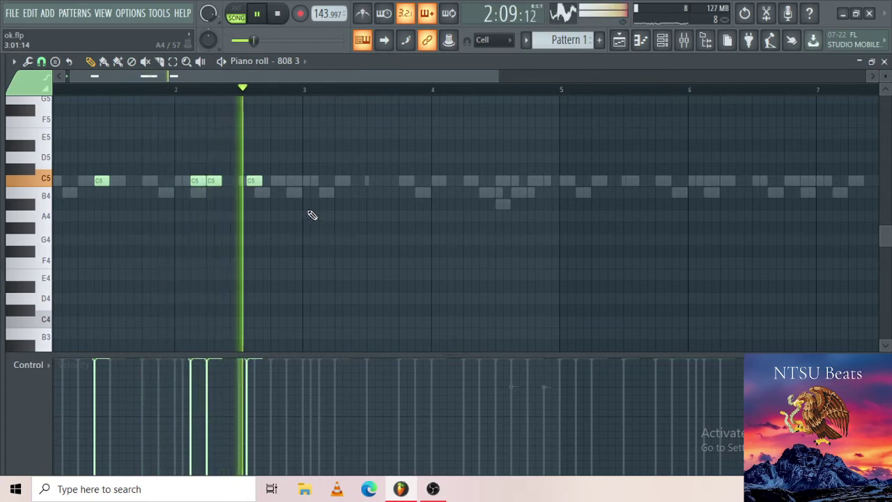
drag(254, 182, 260, 182)
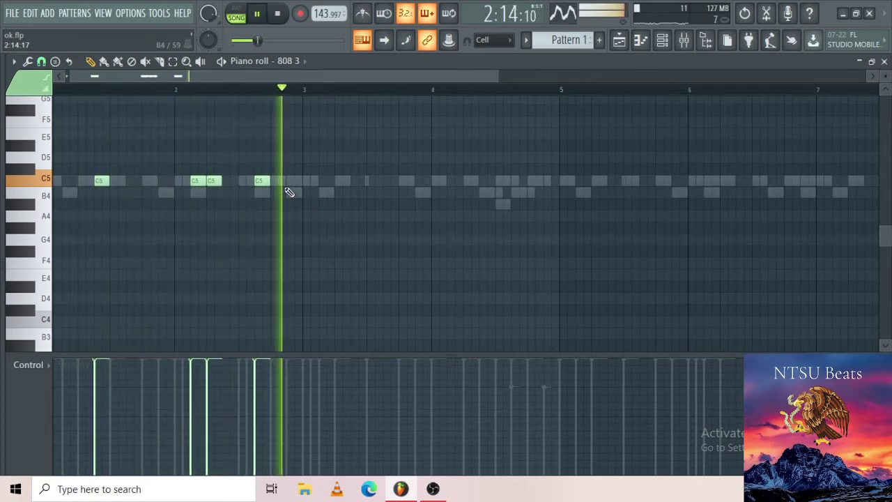
Fill bars 3 and 4 with two-step notes: E4 starting bar 3, then D5, F#4 and F4 on steps 5, 13 and 15 of bar 4
key(space)
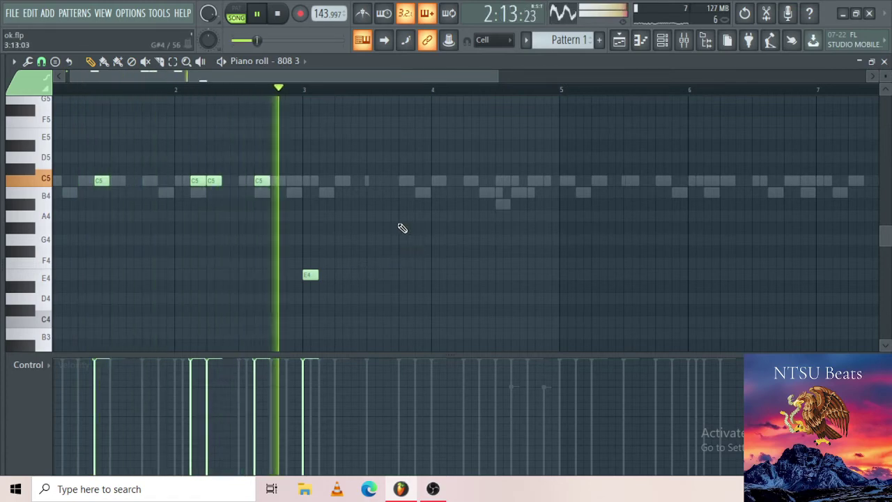
click(501, 171)
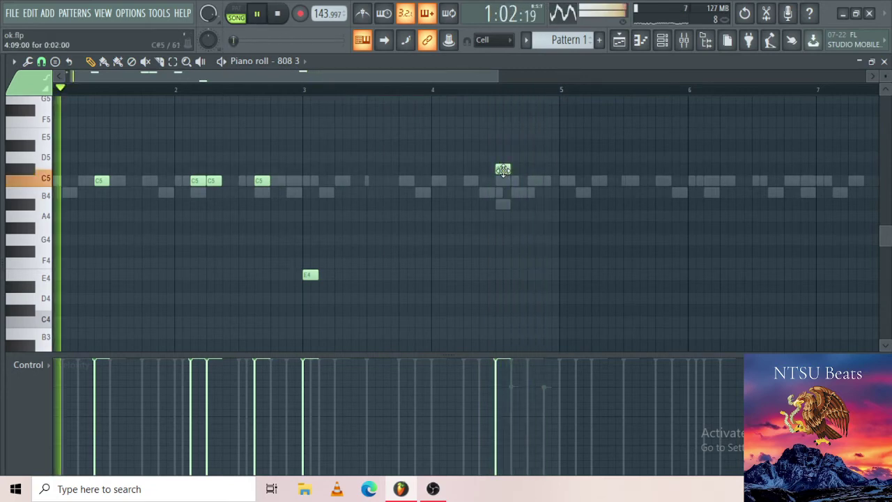
drag(505, 167, 486, 154)
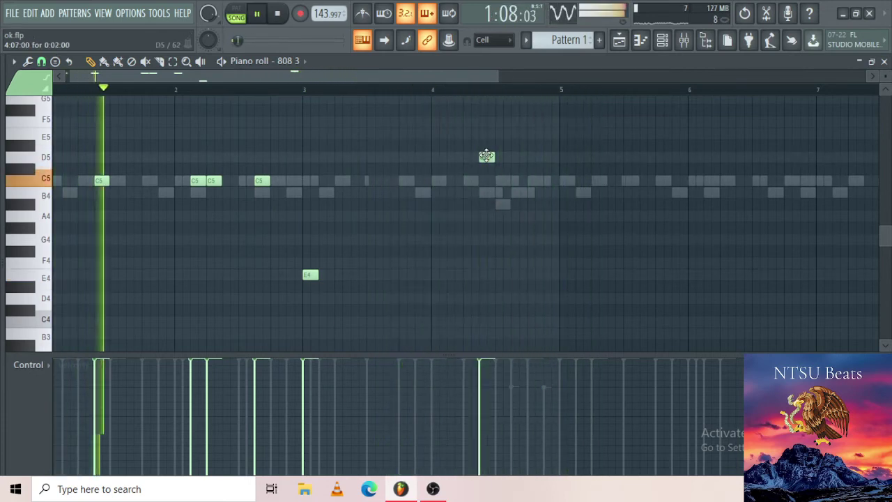
drag(486, 156, 480, 155)
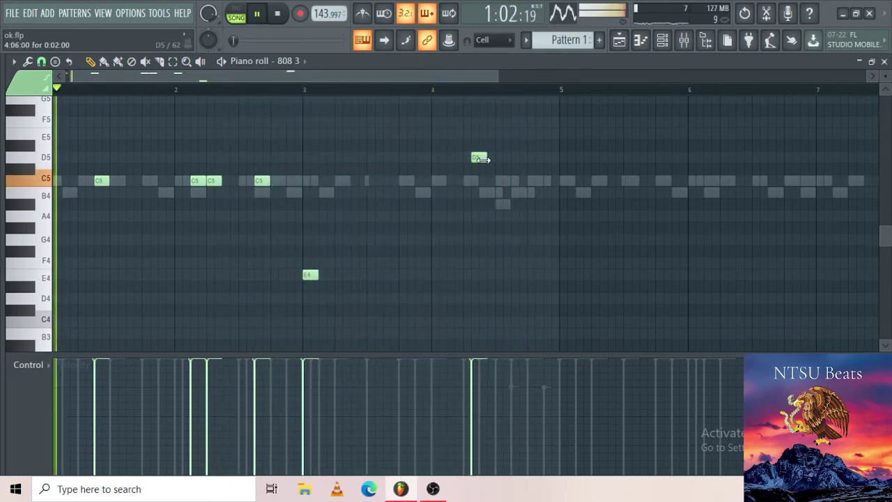
drag(479, 159, 471, 160)
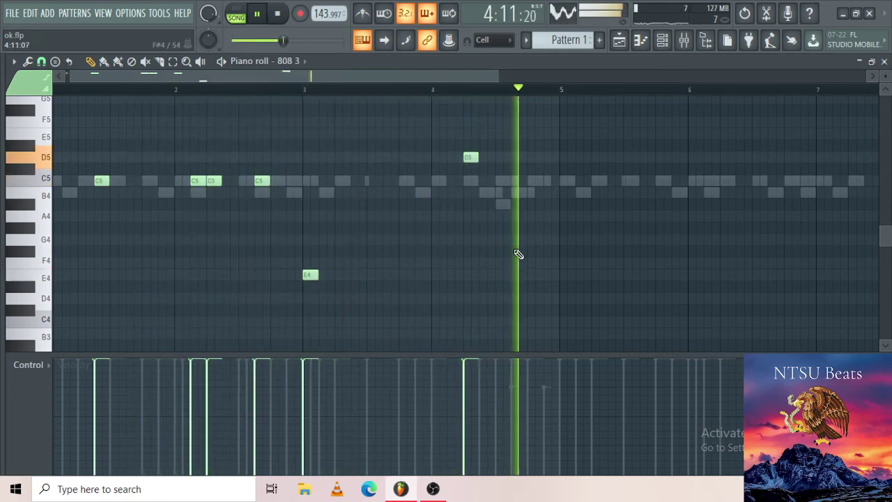
click(531, 251)
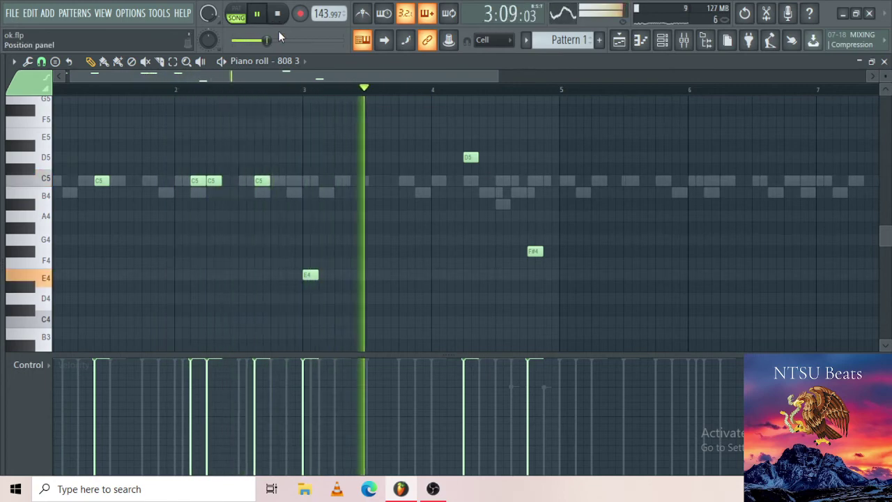
click(548, 263)
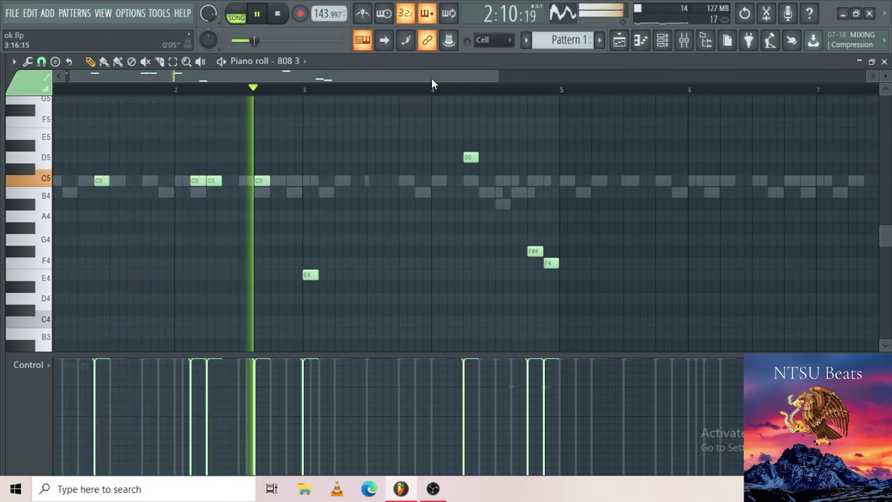
Repitch bar 2's last two 808 notes, raising the step 5 note to C#5 and lowering the step 11 note to A#4
scroll(561, 193, down, 1)
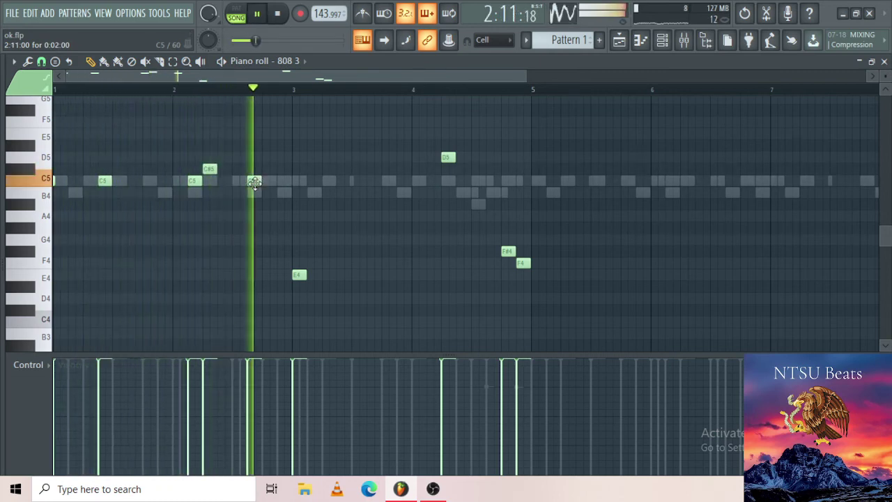
key(space)
drag(255, 182, 255, 205)
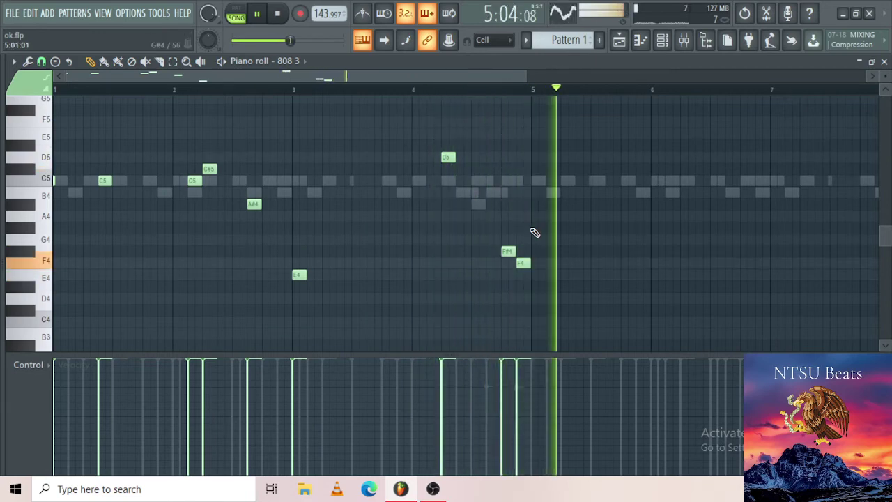
Audition the line, delete the F4 note closing bar 4, and lengthen the F#4 before it to the end of the bar
key(space)
key(space)
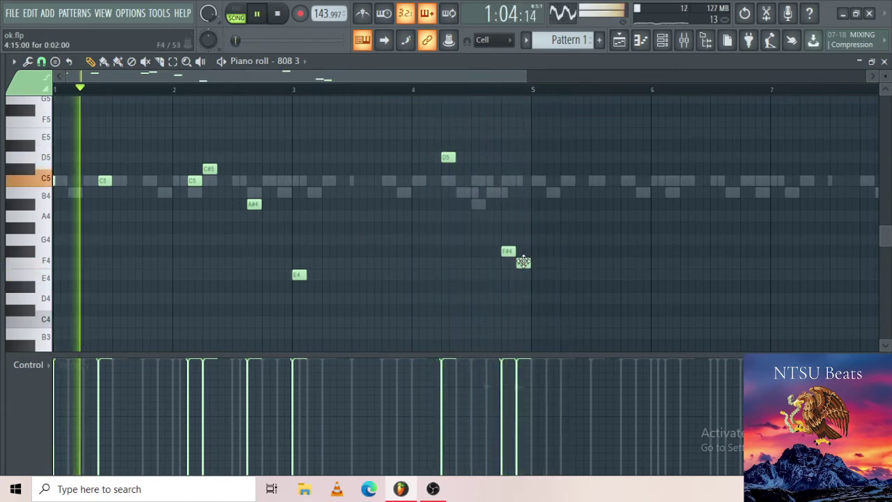
right_click(523, 262)
drag(514, 251, 529, 251)
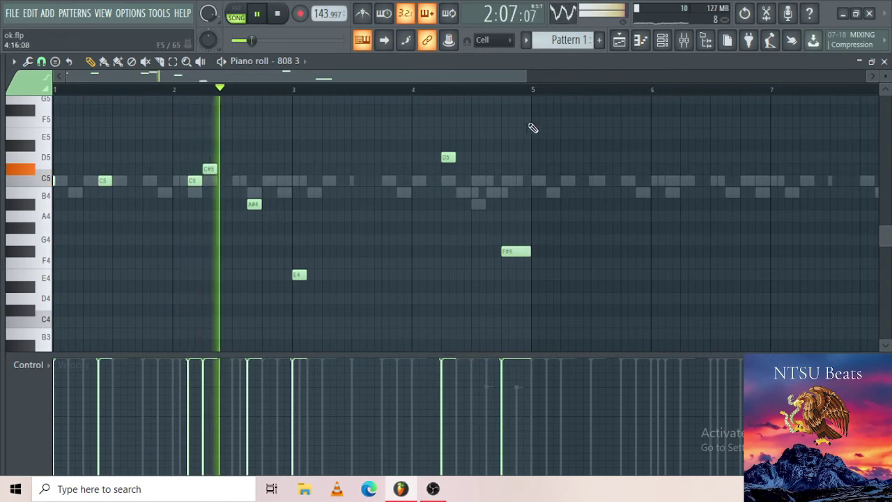
Select the 808 notes of bars 1 to 4 and duplicate them into bars 5 to 8
drag(538, 96, 77, 132)
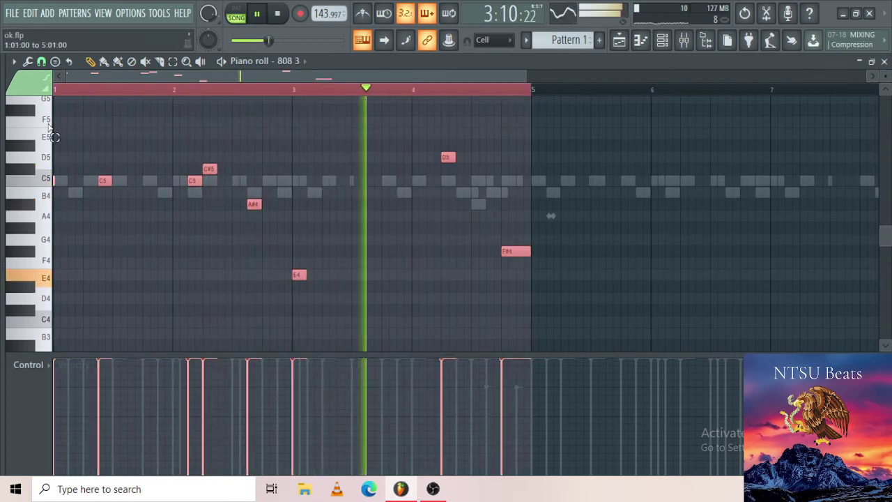
key(ctrl+b)
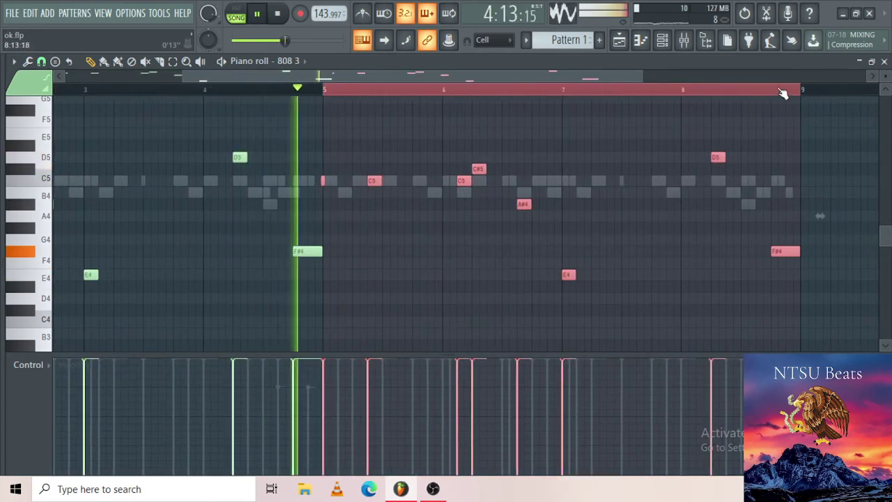
key(ctrl+d)
Vary the copied bars: delete bar 5's second C5, shorten bar 8's F#4 to two steps, and add a two-step E4 after it
key(space)
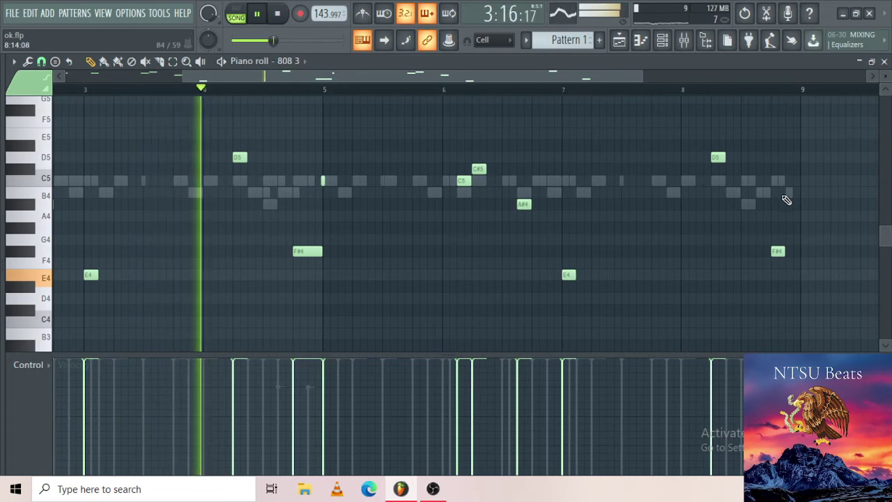
click(788, 276)
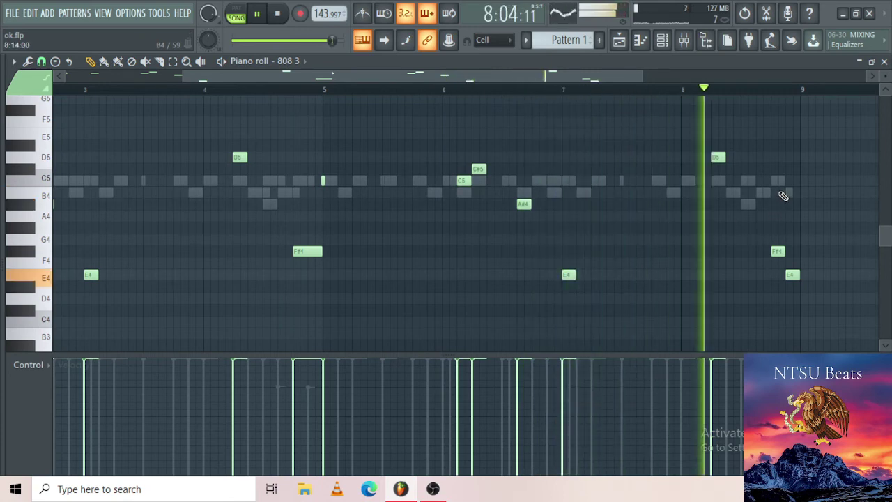
scroll(781, 193, down, 4)
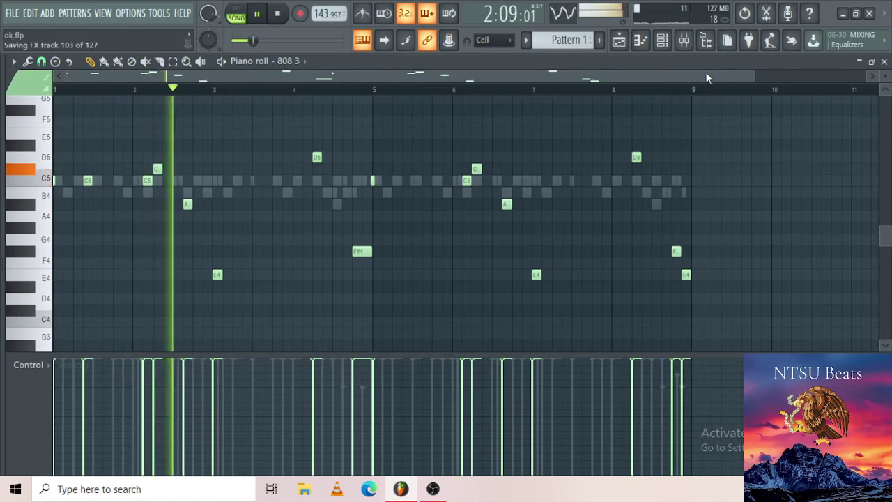
Stop playback and apply legato to all eight bars of 808 notes, leaving the channel rack closed and the notes deselected
click(663, 40)
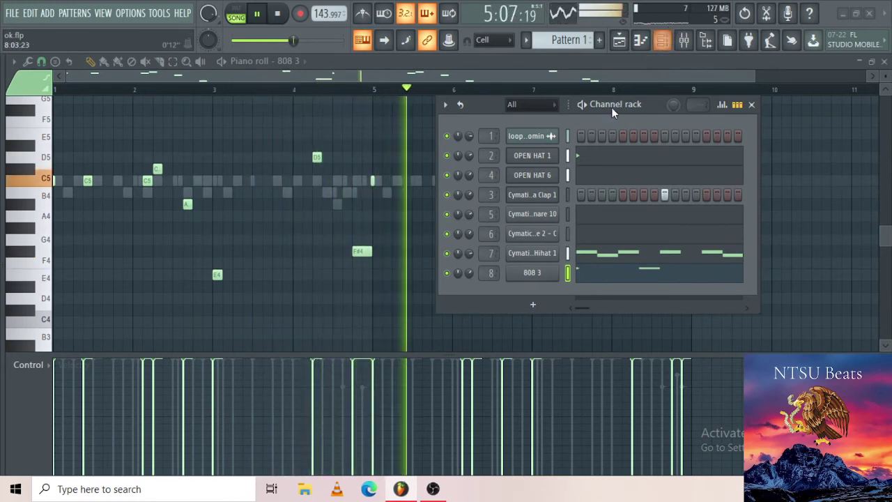
key(space)
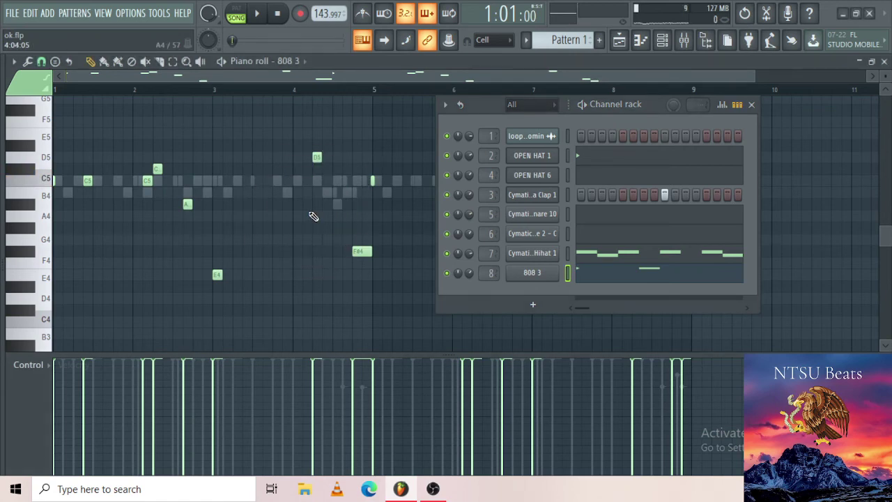
key(ctrl+a)
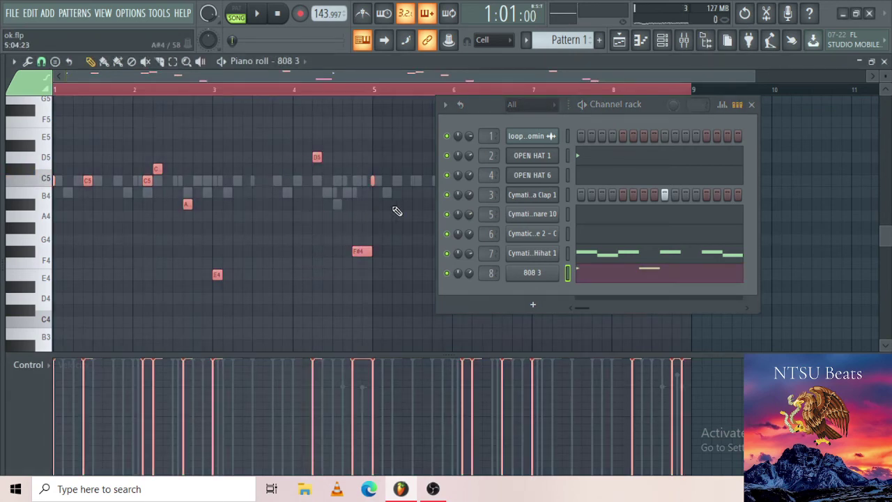
key(ctrl+l)
click(758, 108)
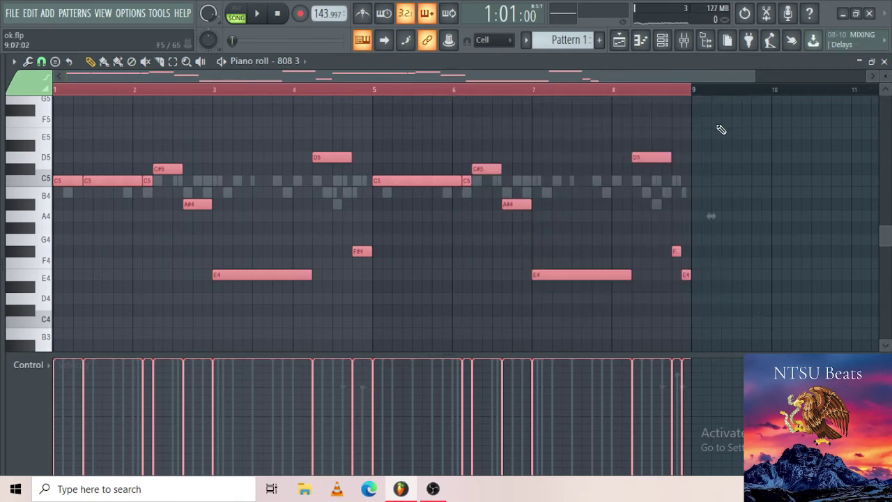
click(677, 91)
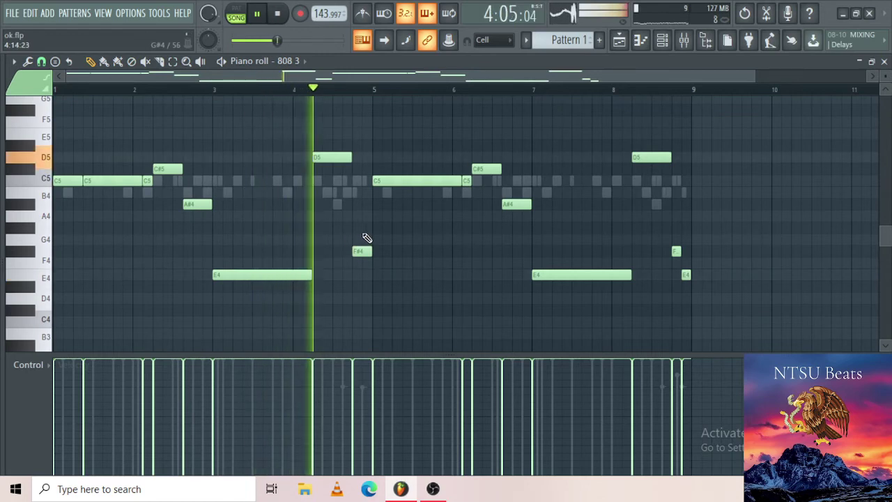
Audition the bassline and replace bar 4's closing F#4 with two-step G4 and F4 slide notes
key(space)
scroll(355, 244, up, 2)
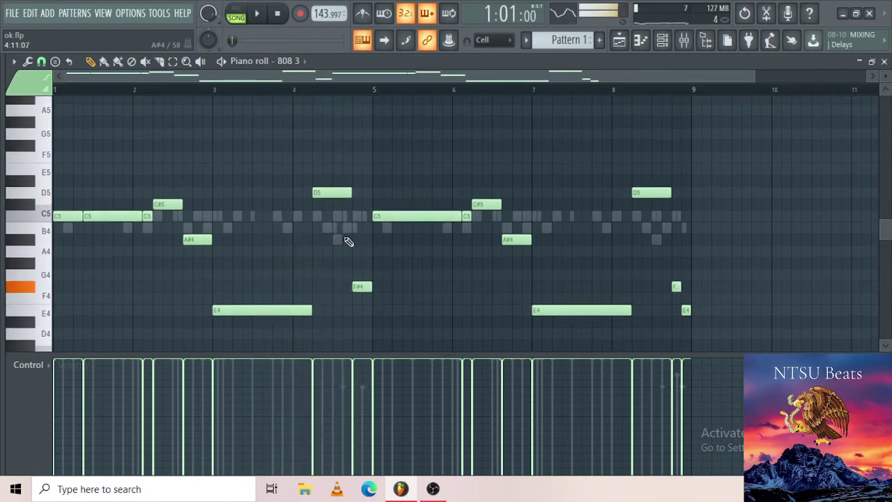
key(space)
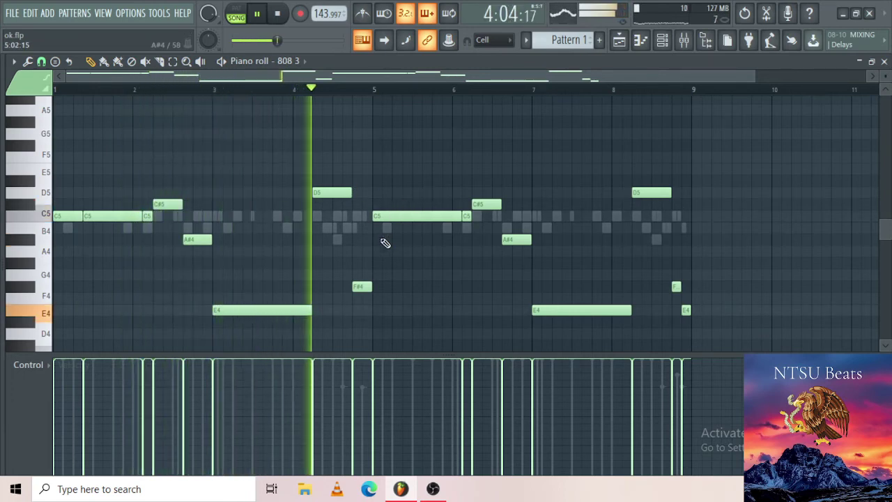
key(space)
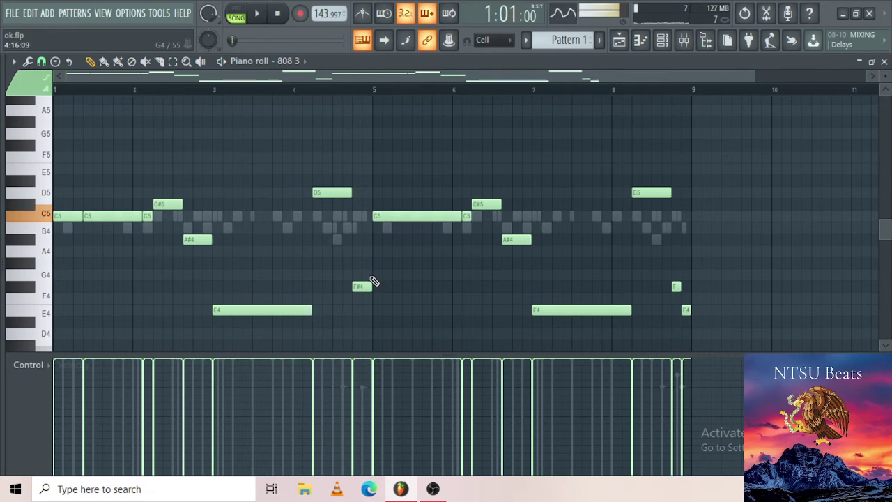
scroll(373, 281, up, 5)
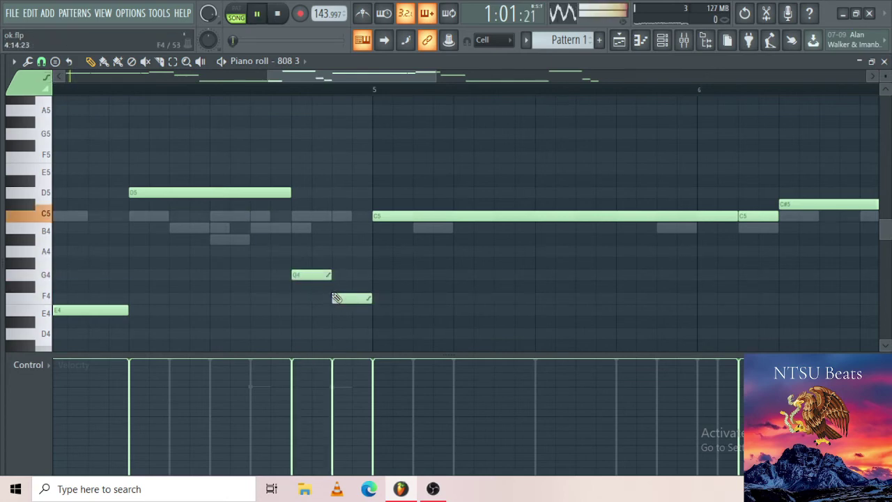
Delete the F4 slide note in bar 4 and lengthen the G4 slide note to the end of the bar
scroll(347, 235, down, 5)
right_click(353, 299)
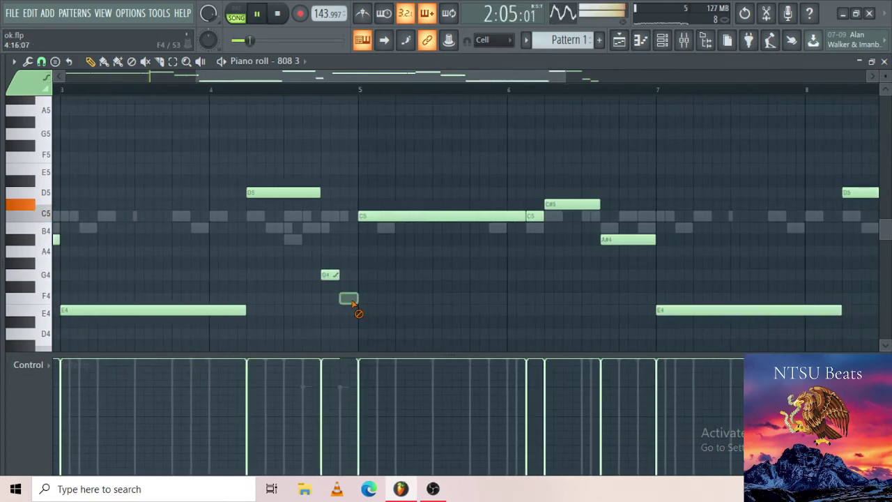
drag(346, 278, 354, 279)
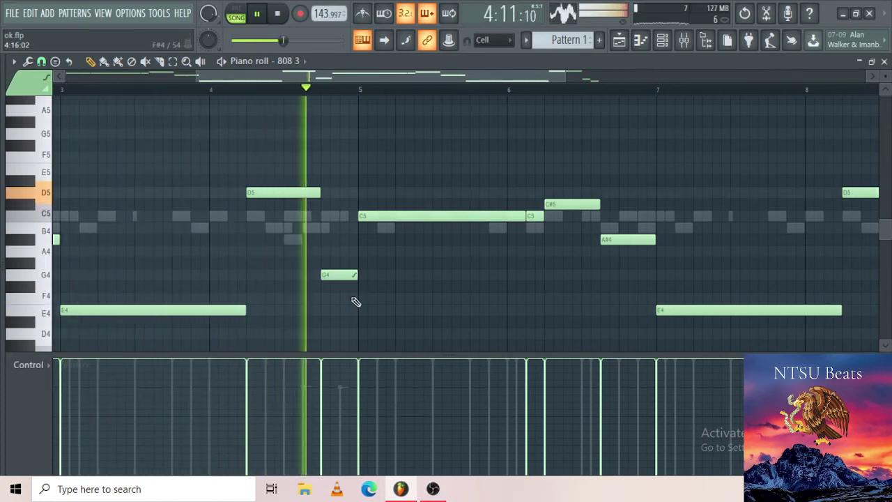
Replace bar 8's D5 with an F5 slide note starting on step 5 and lasting seven steps
scroll(345, 293, down, 3)
scroll(342, 293, down, 4)
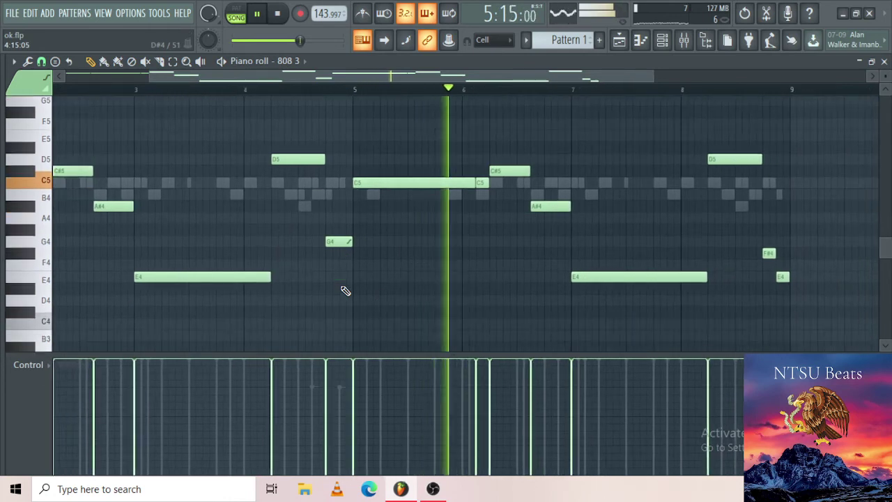
scroll(765, 188, up, 2)
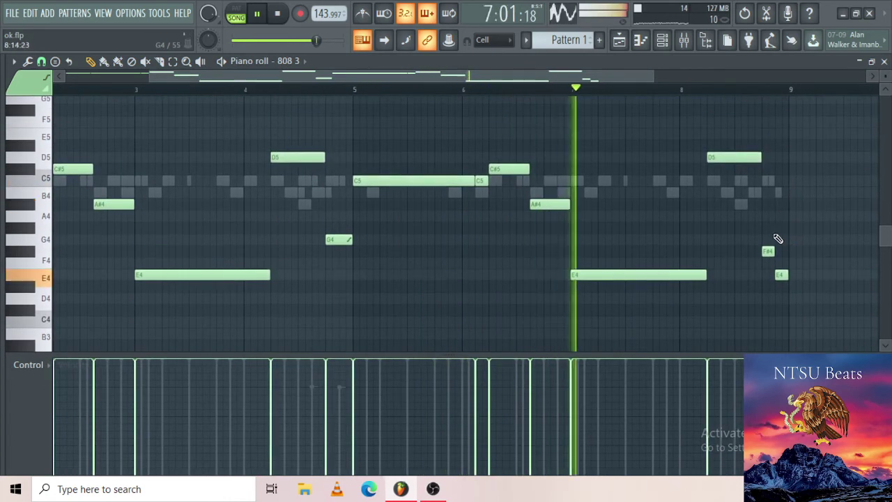
right_click(726, 158)
click(705, 122)
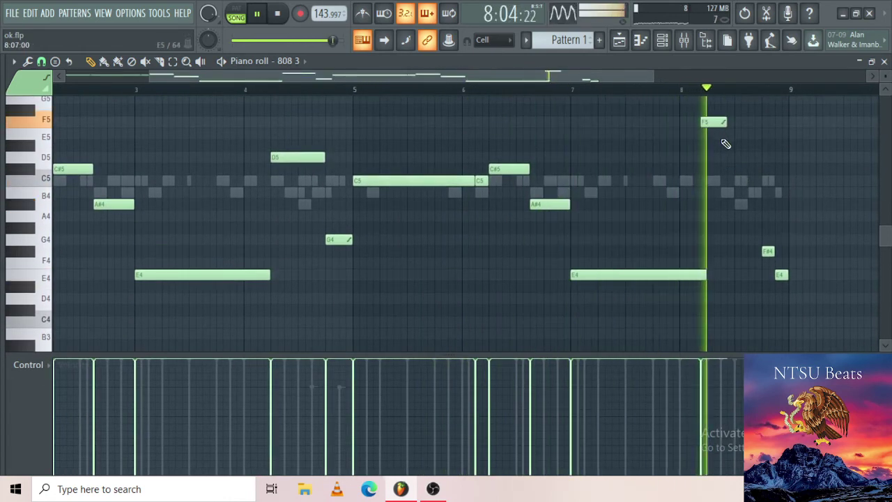
mouse_move(711, 123)
mouse_down()
mouse_move(734, 126)
mouse_move(722, 127)
mouse_up()
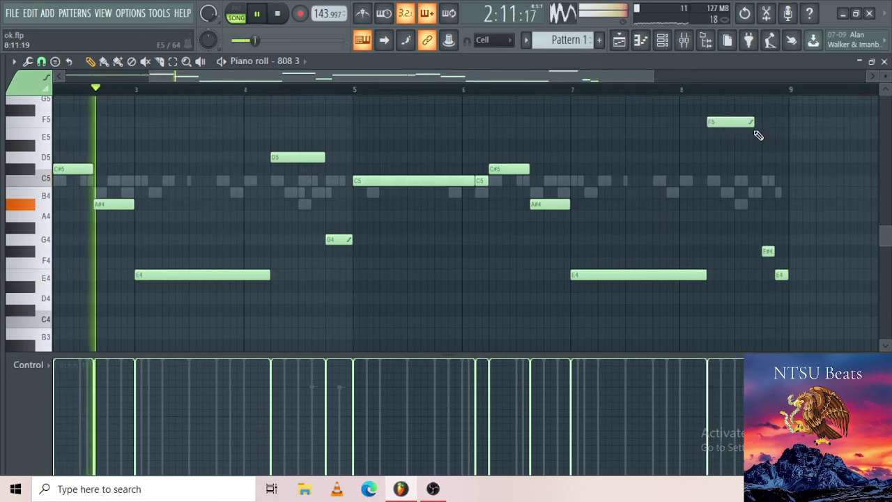
scroll(756, 133, up, 4)
scroll(762, 137, up, 2)
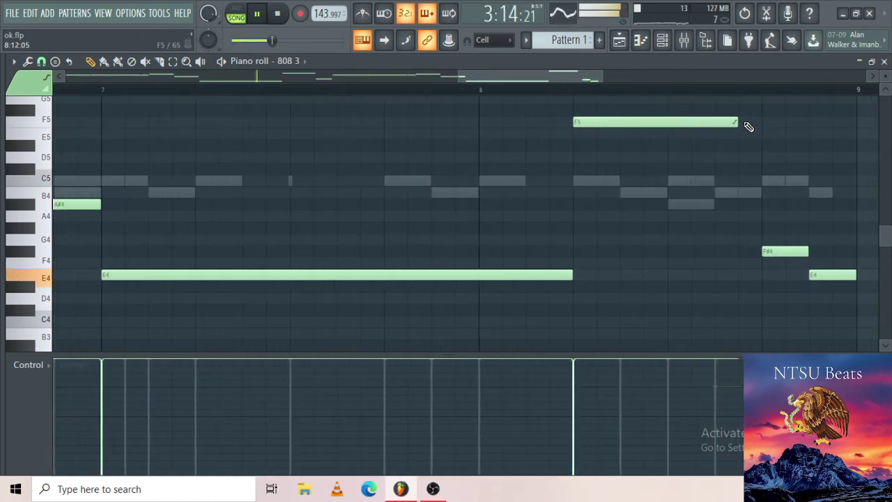
Replace bar 4's long G4 slide note with two two-step G4 slides, and lower bar 8's F5 slide note to D5
scroll(747, 163, down, 6)
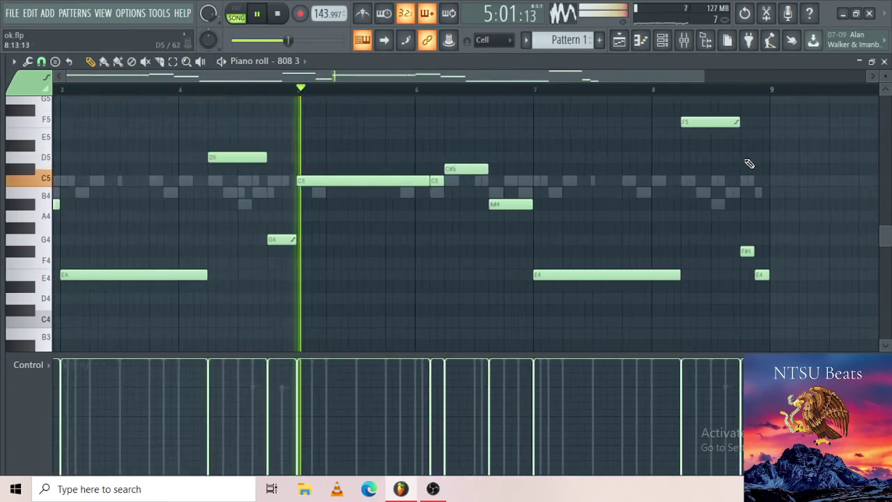
scroll(339, 237, up, 5)
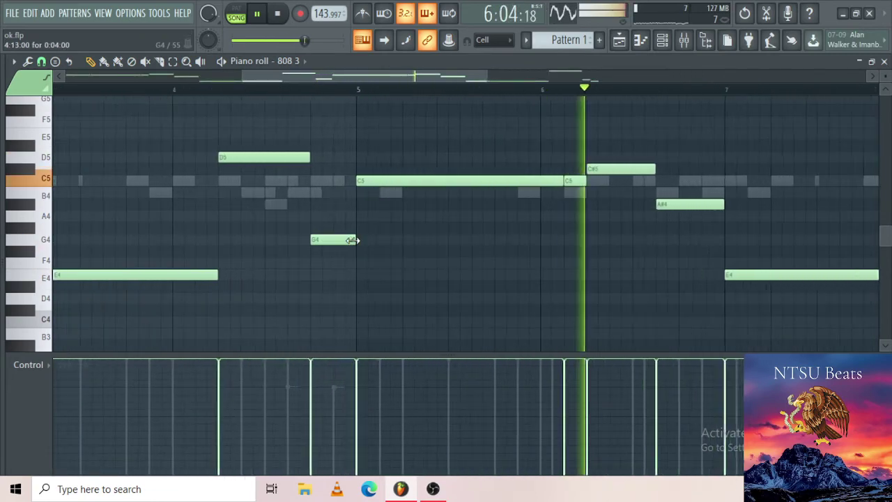
drag(337, 238, 335, 239)
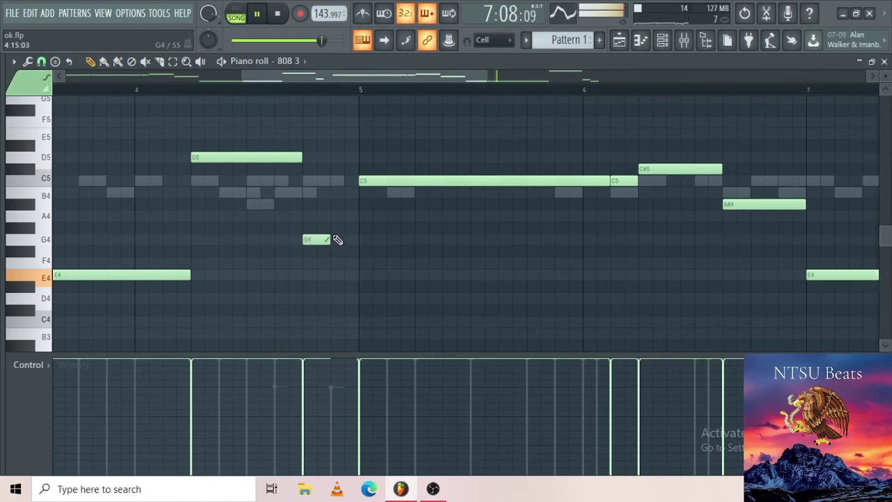
scroll(352, 244, down, 5)
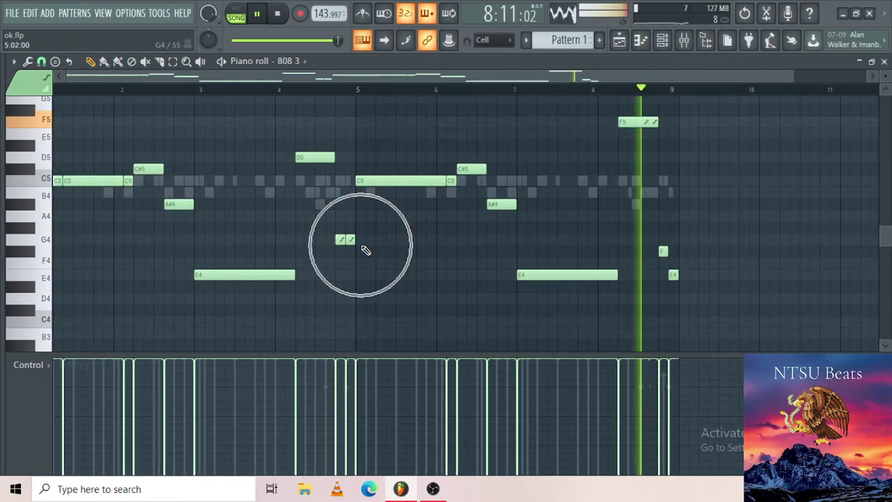
drag(612, 129, 607, 167)
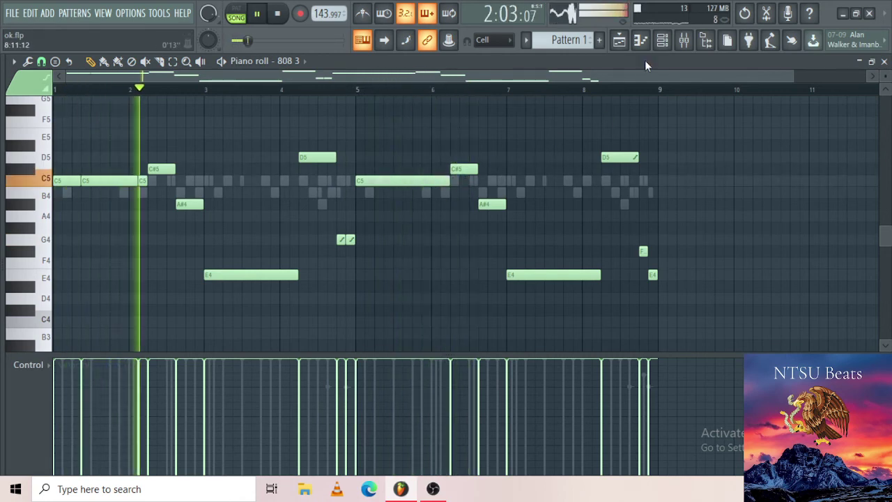
Bring up the channel rack and mixer, and enable Normalize for the 808 3 sample in its channel settings
click(662, 39)
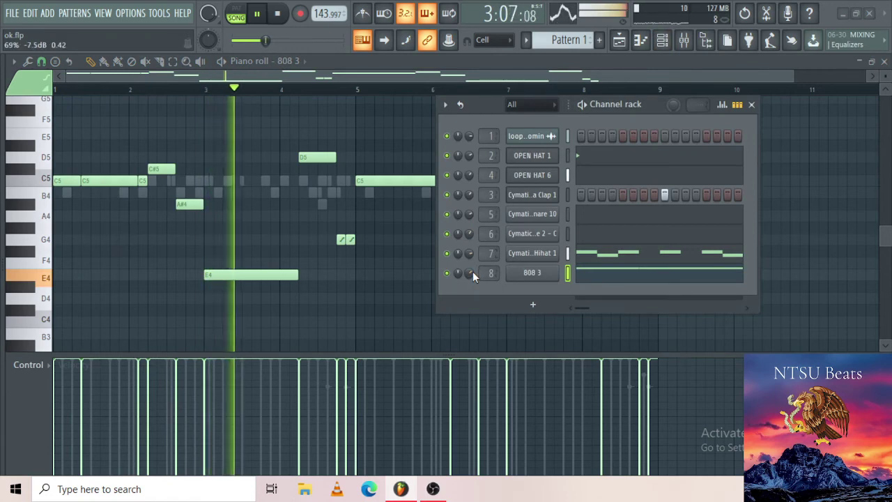
click(537, 273)
click(682, 42)
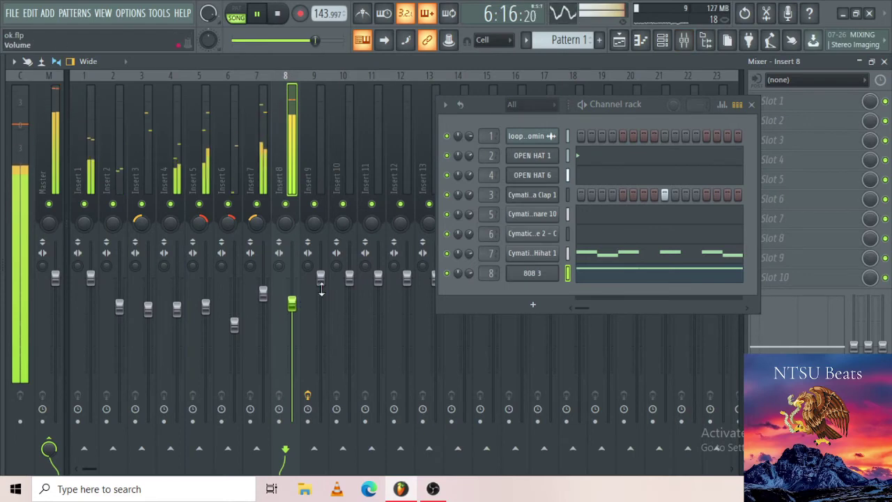
click(534, 273)
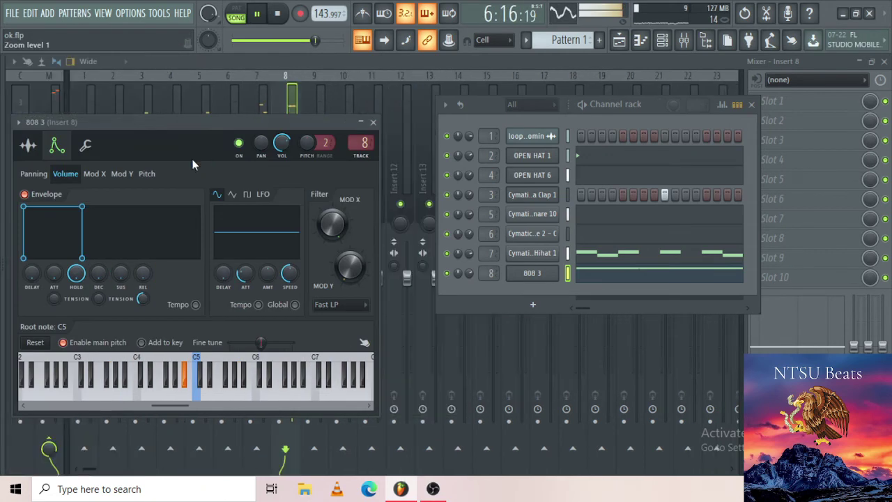
click(234, 261)
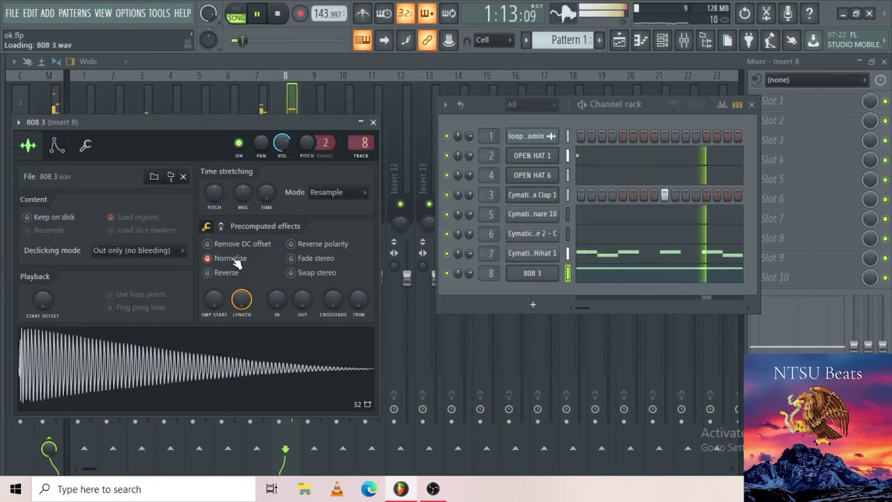
click(374, 123)
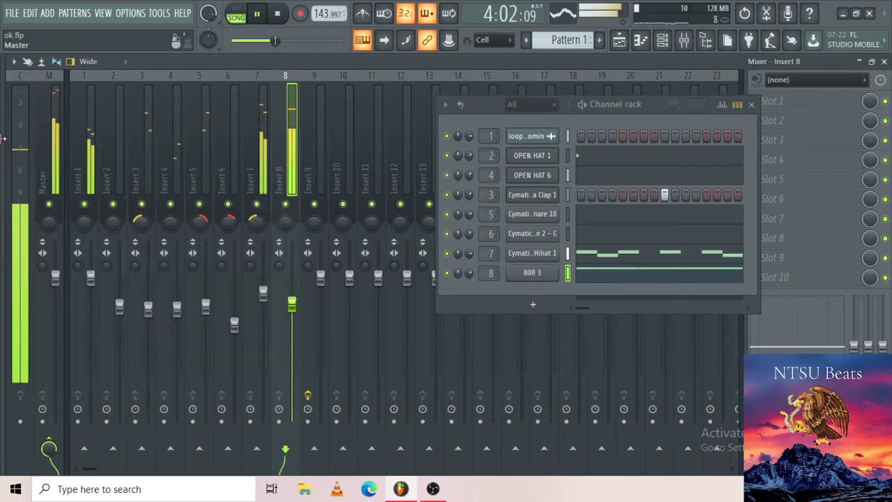
Find uzi kick 8 in the sample library's kicks folder and add it as a new channel below 808 3
mouse_move(4, 135)
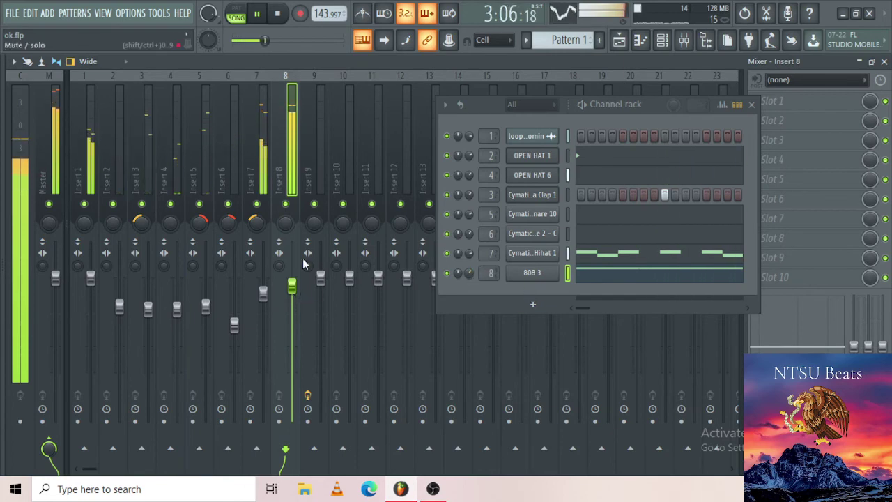
mouse_move(4, 261)
scroll(62, 227, down, 15)
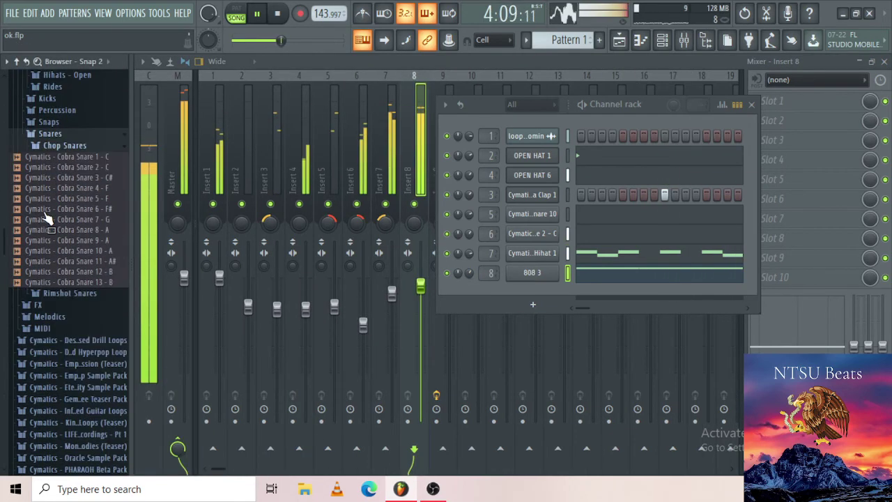
scroll(42, 223, down, 5)
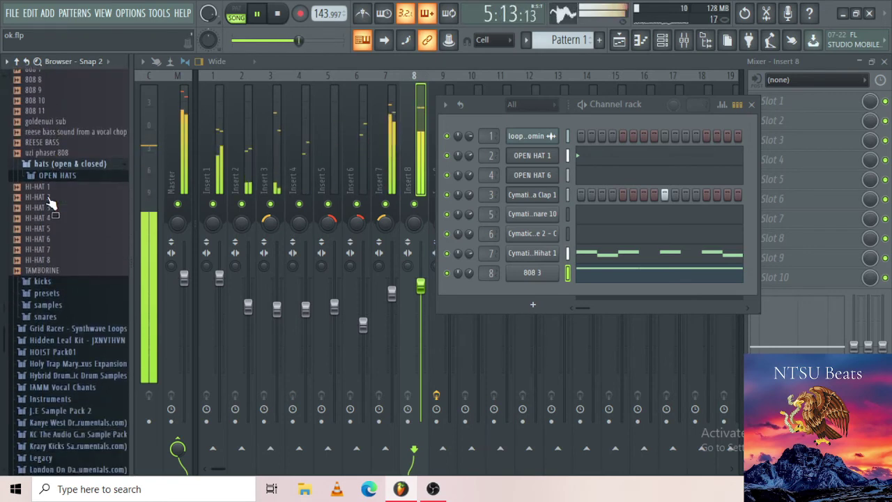
click(42, 231)
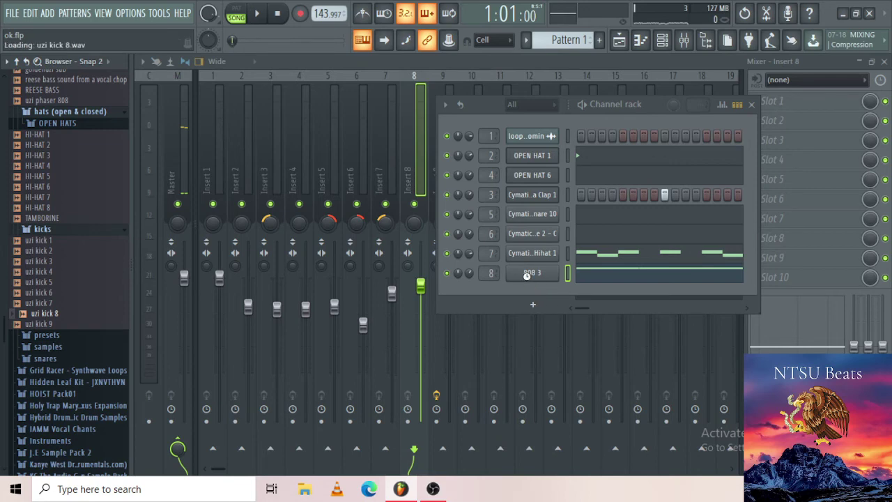
drag(527, 277, 526, 274)
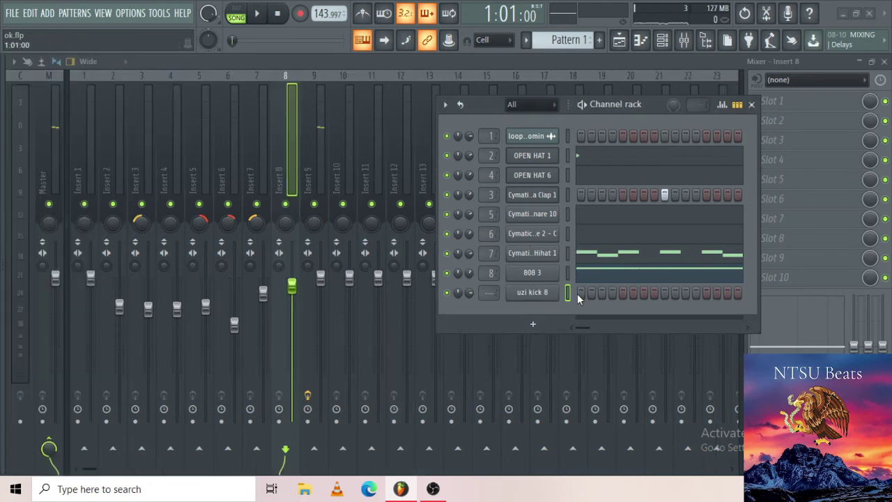
Swap the new kick channel's sample for uzi kick 3 and place its hits on steps 1 and 7, auditioning the pattern
mouse_move(4, 352)
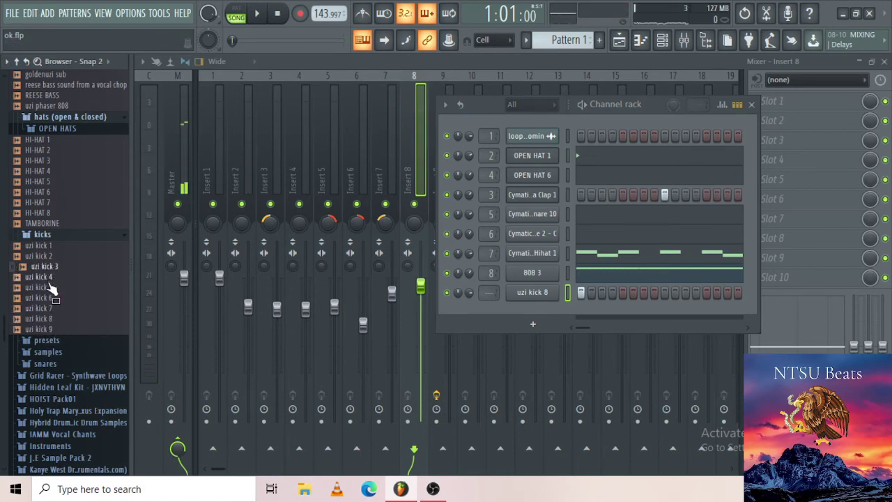
drag(526, 268, 531, 296)
key(space)
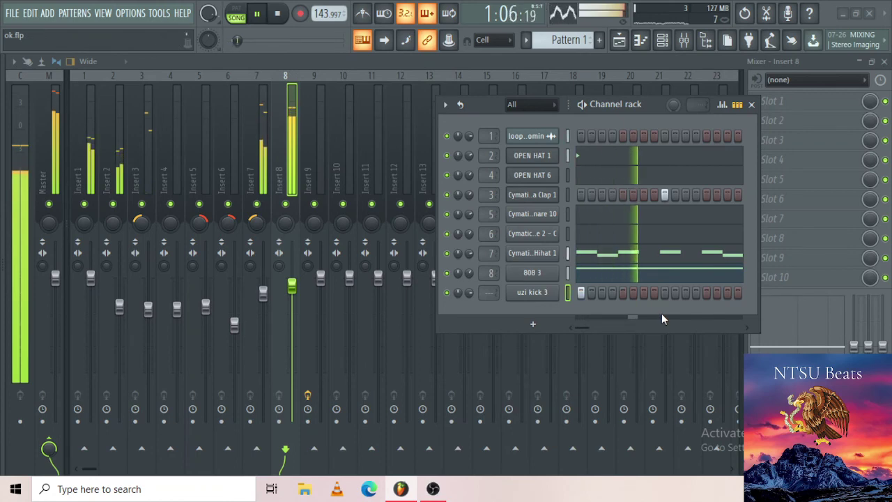
click(664, 293)
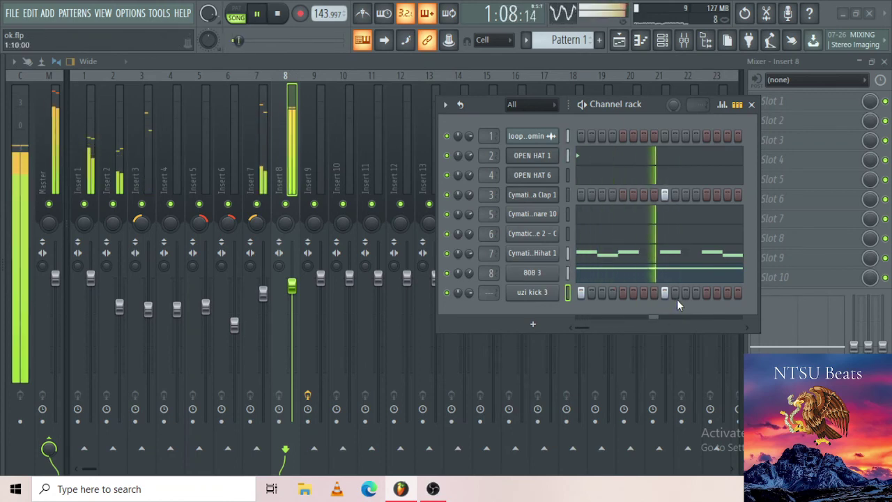
key(space)
click(665, 294)
key(space)
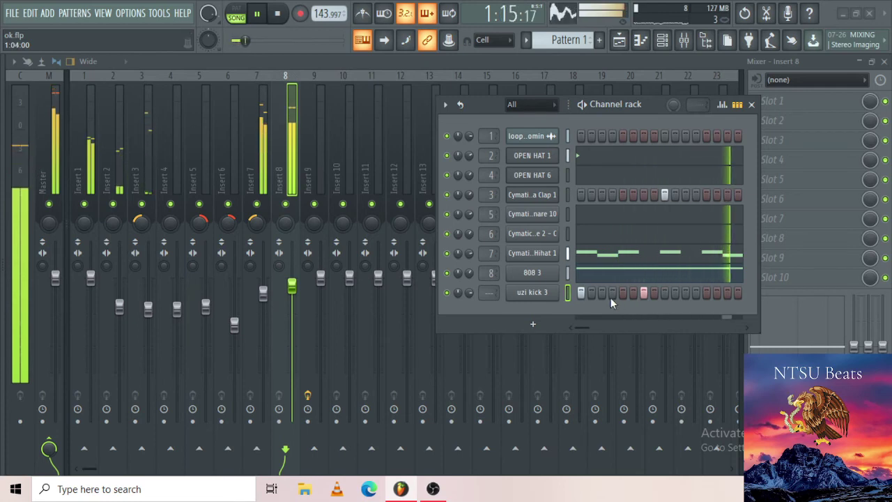
Route uzi kick 3 to mixer track 9 and increase the Boost in its precomputed effects, leaving the channel settings closed
scroll(497, 293, up, 8)
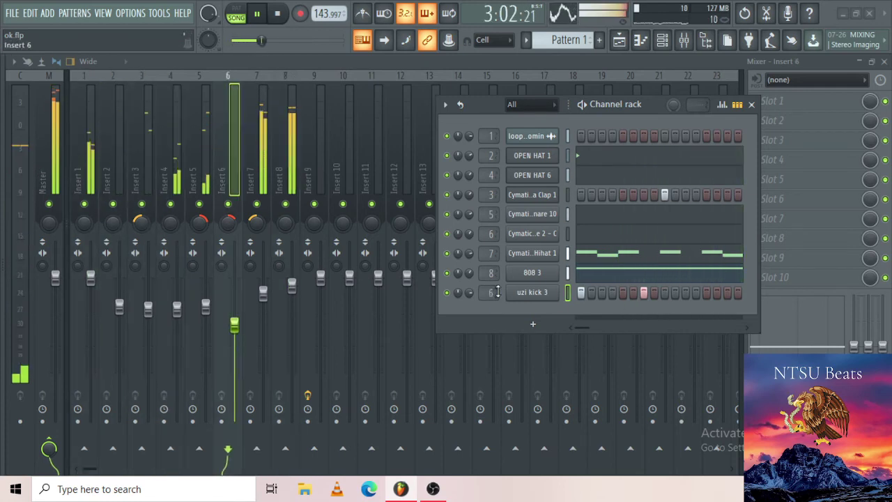
scroll(497, 292, up, 1)
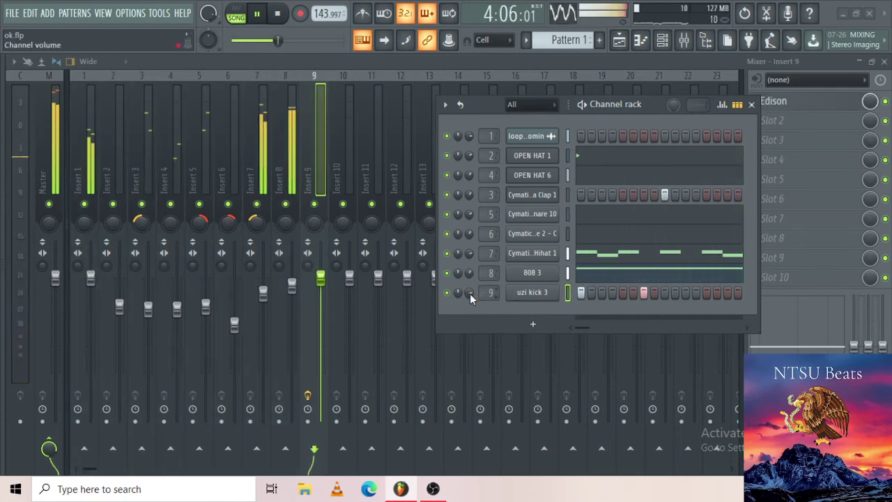
click(528, 292)
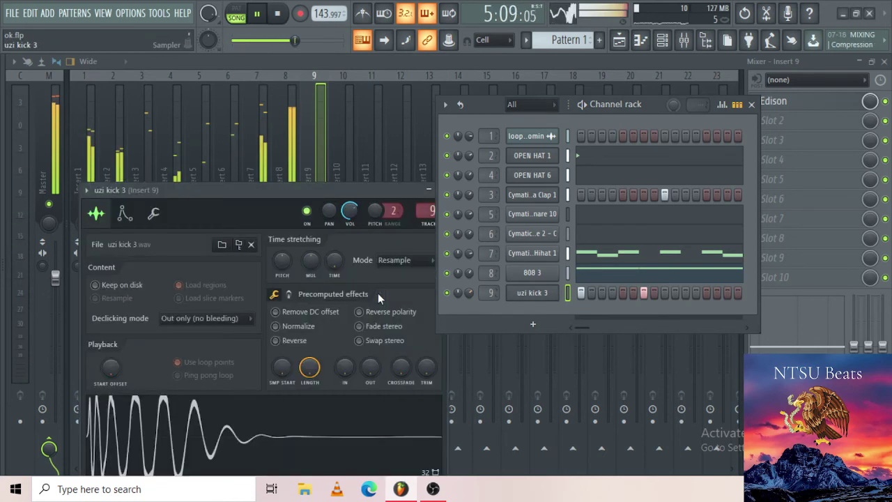
click(288, 295)
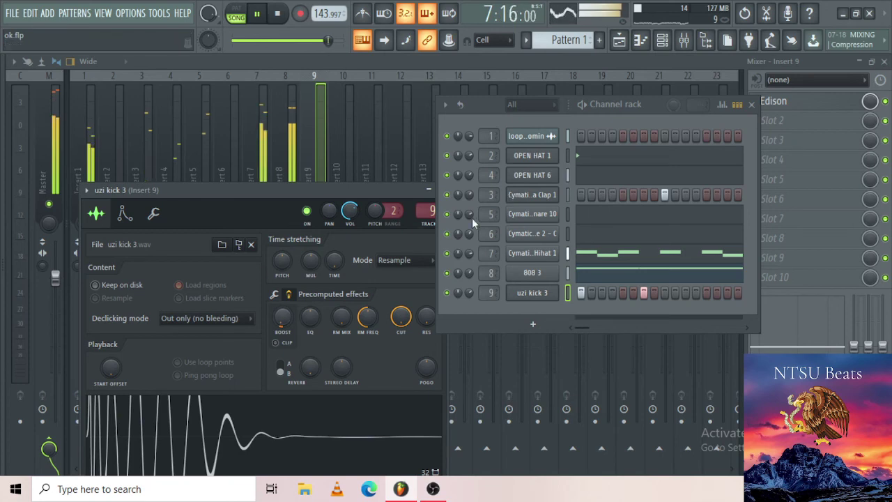
click(549, 295)
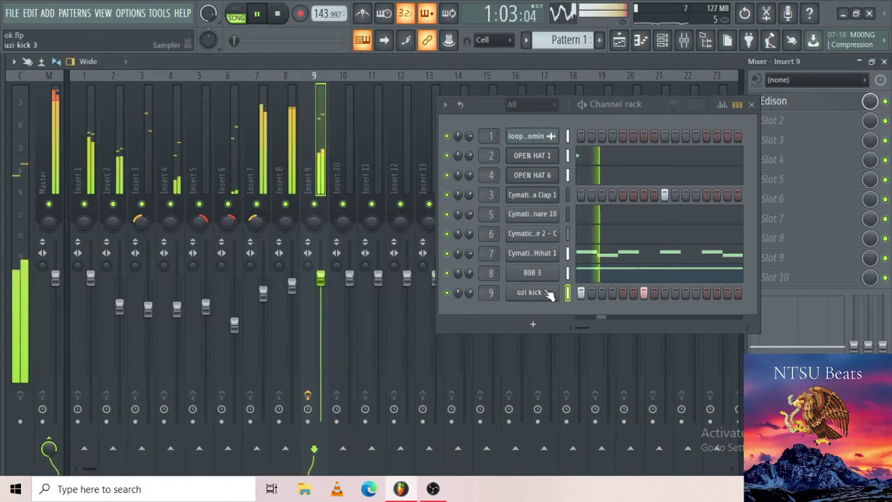
View uzi kick 3's notes in the piano roll, and lower its volume on mixer insert 9
right_click(543, 296)
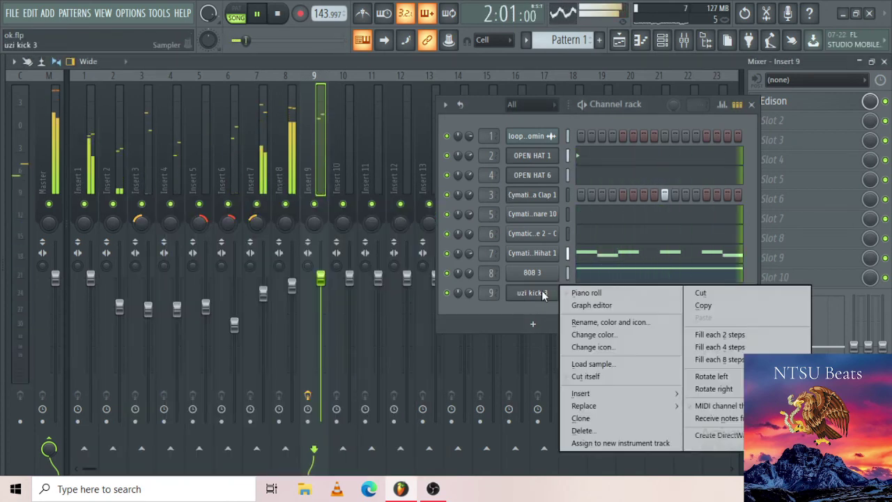
click(584, 293)
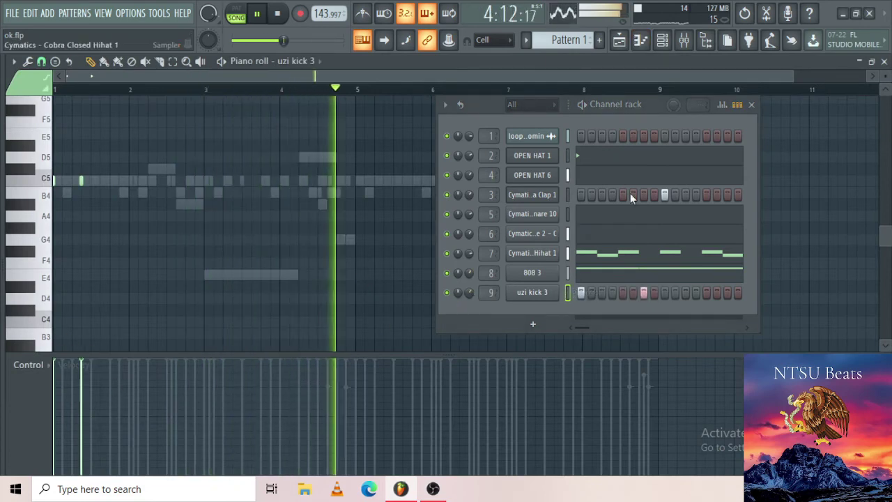
click(684, 41)
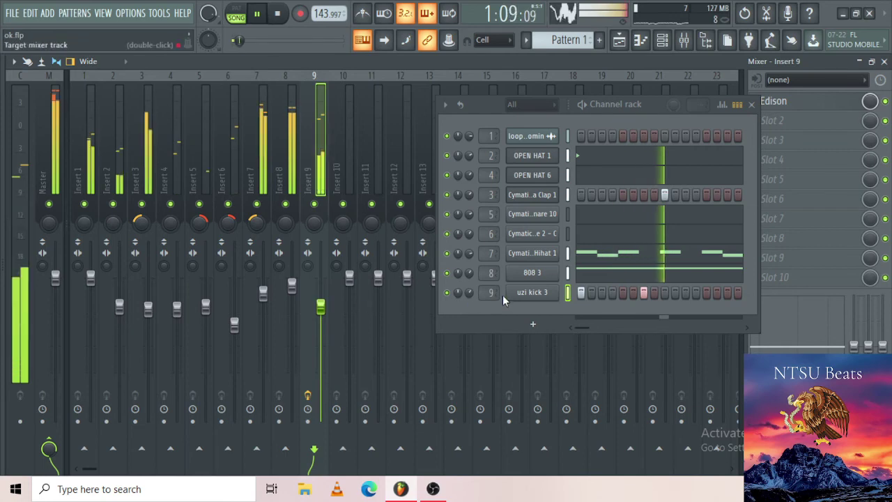
In uzi kick 3's piano roll, add two-step C5 notes on steps 3 and 5 of bar 2
right_click(529, 295)
click(535, 291)
right_click(549, 289)
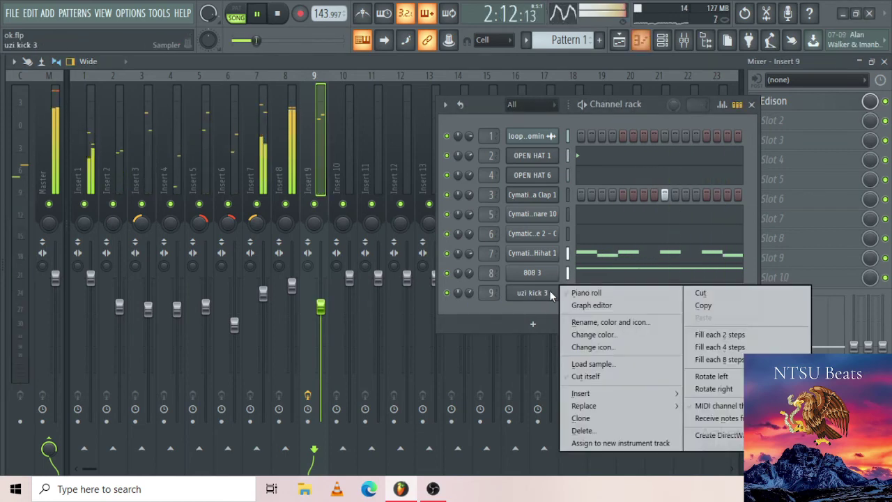
click(586, 292)
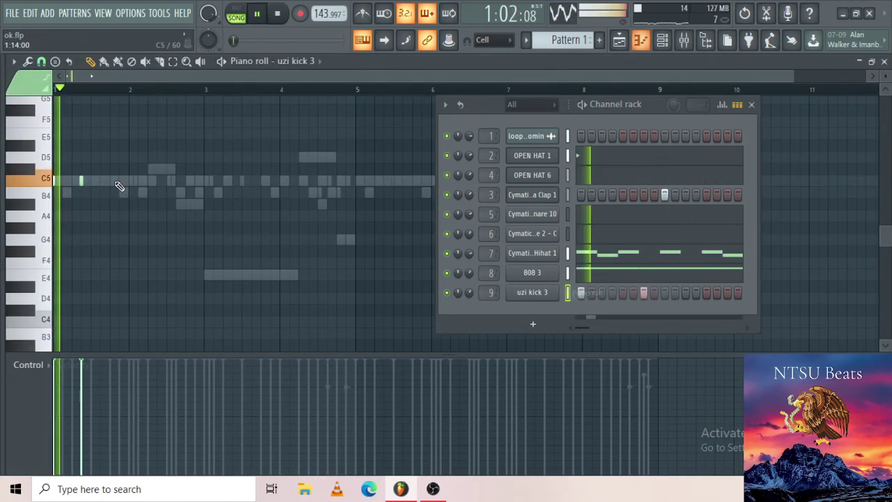
key(space)
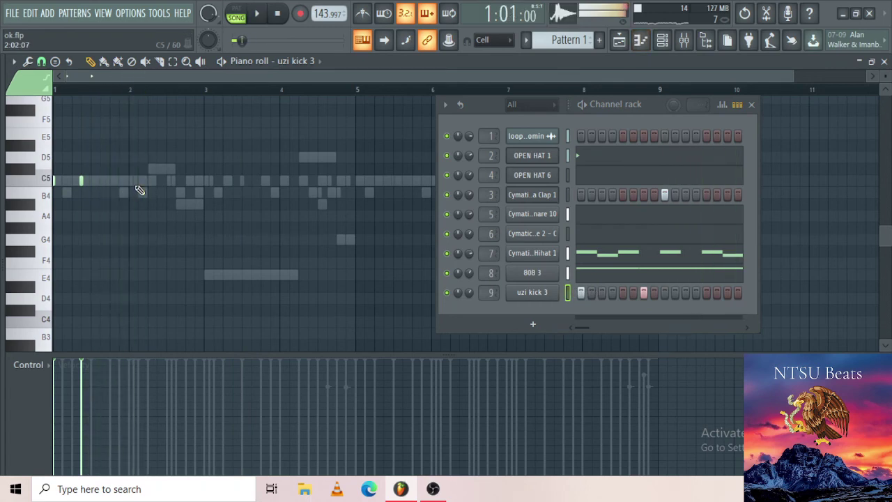
click(139, 182)
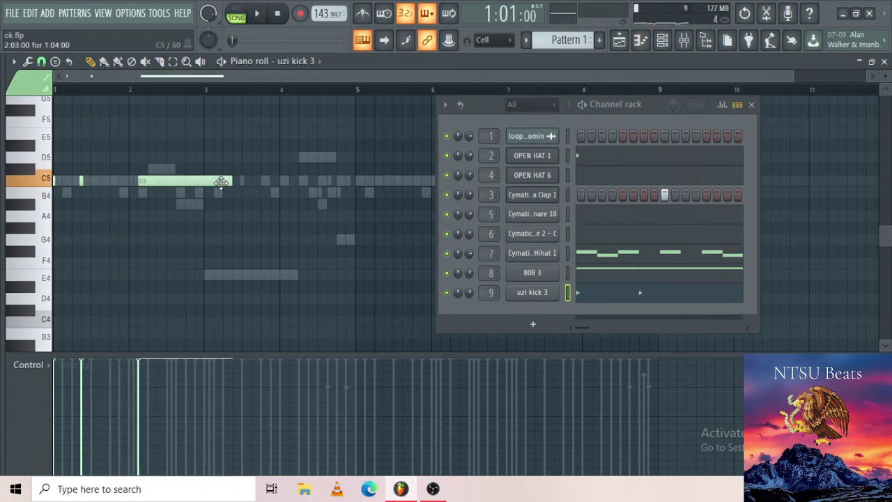
key(space)
key(ctrl+z)
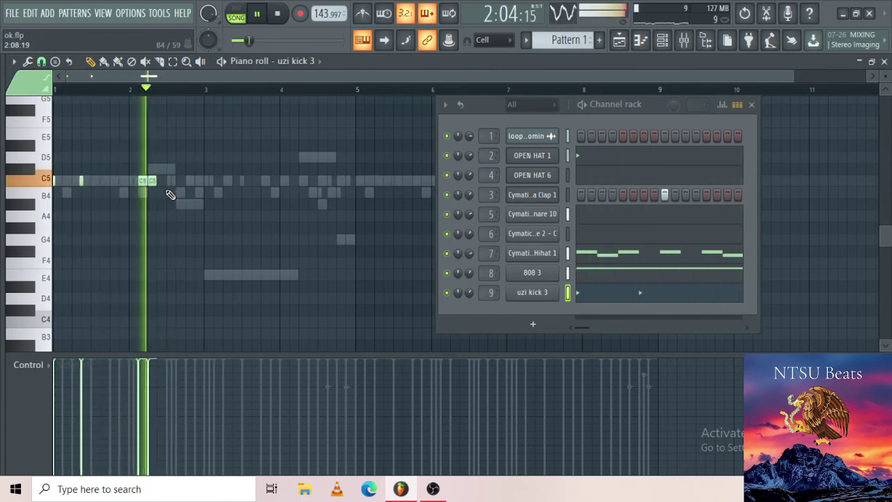
Add two-step C5 kick notes on bar 2 step 11, bar 3 step 1 and bar 4 step 5, following the 808 hits
key(space)
key(space)
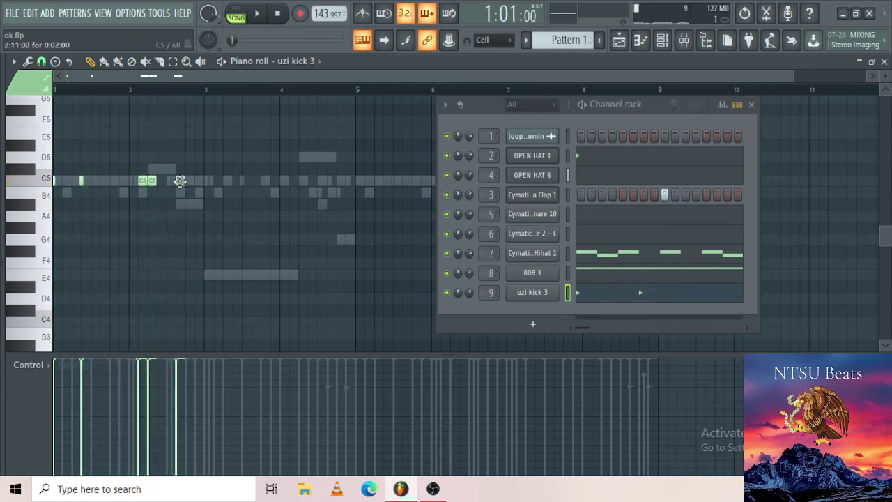
key(space)
click(208, 181)
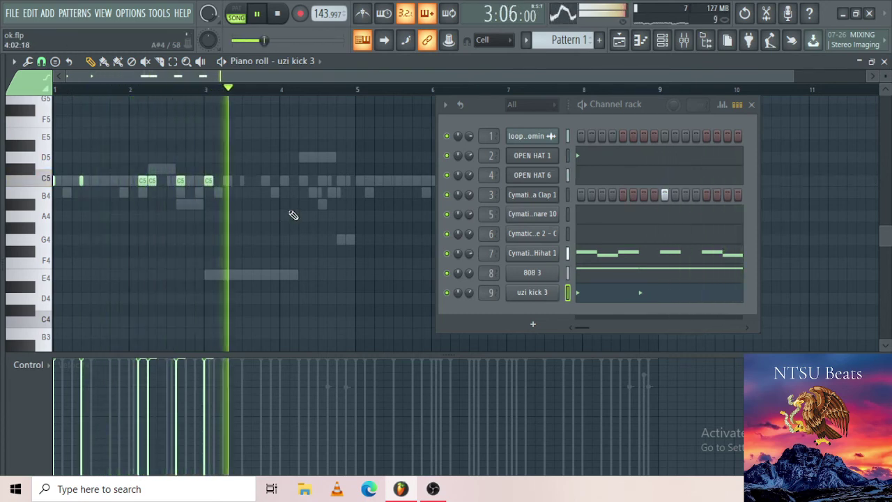
click(303, 181)
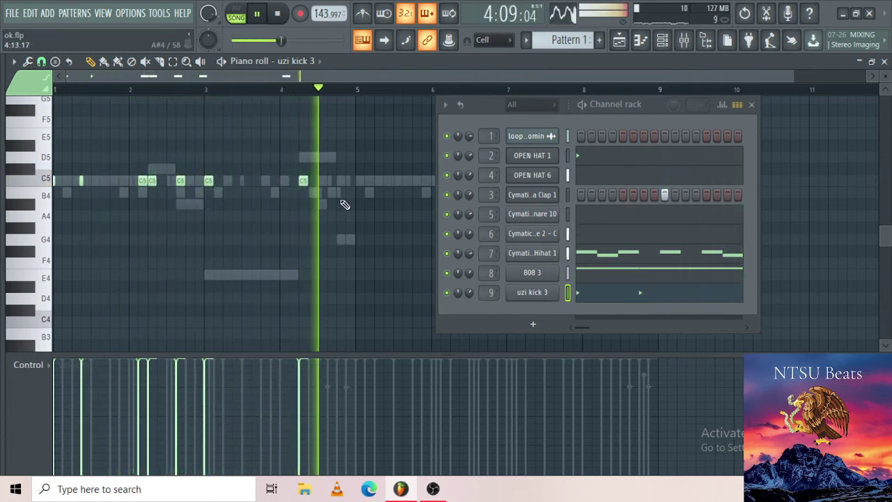
Add C5 kick notes to the end of bar 4: a one-step note on step 13 and a two-step note on step 15
click(346, 180)
key(space)
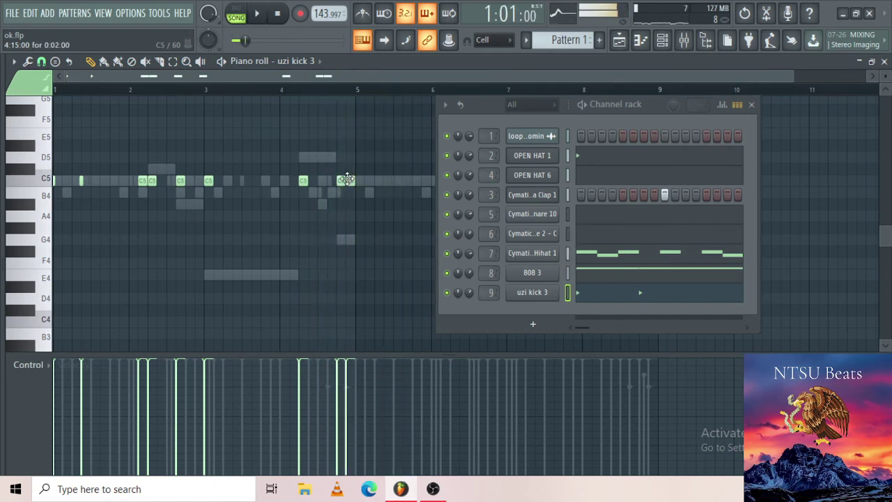
key(space)
scroll(347, 179, up, 3)
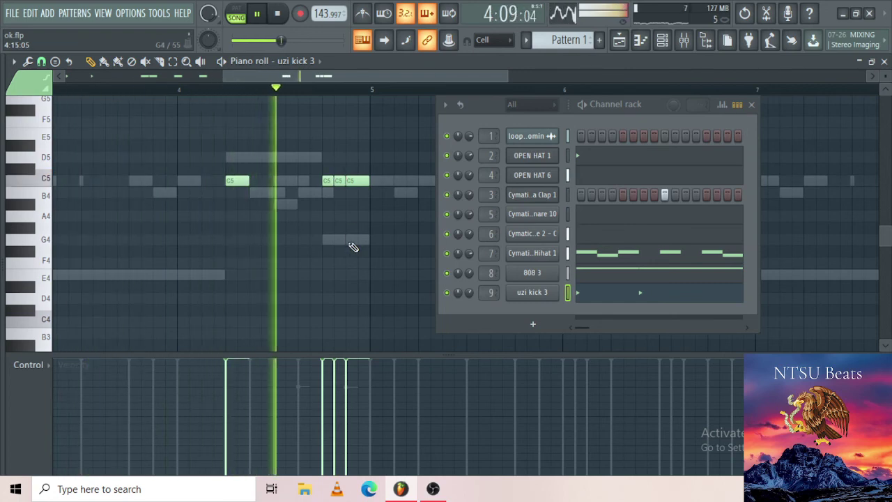
key(space)
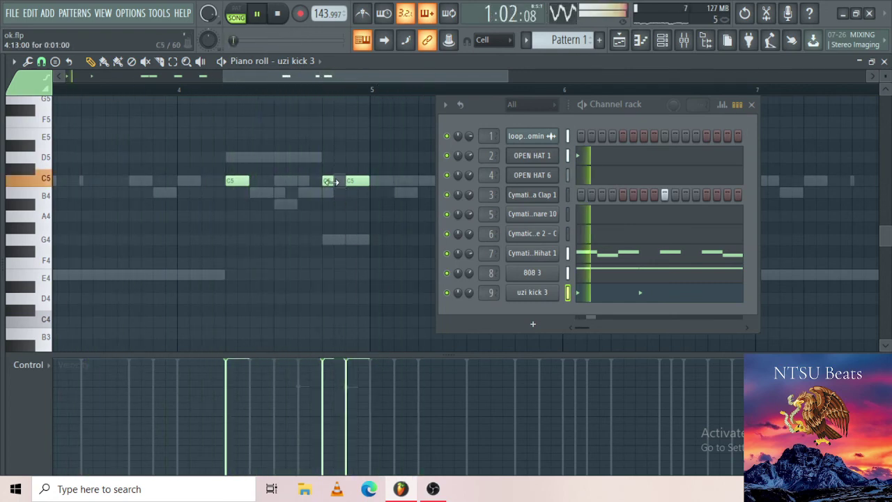
scroll(328, 181, down, 3)
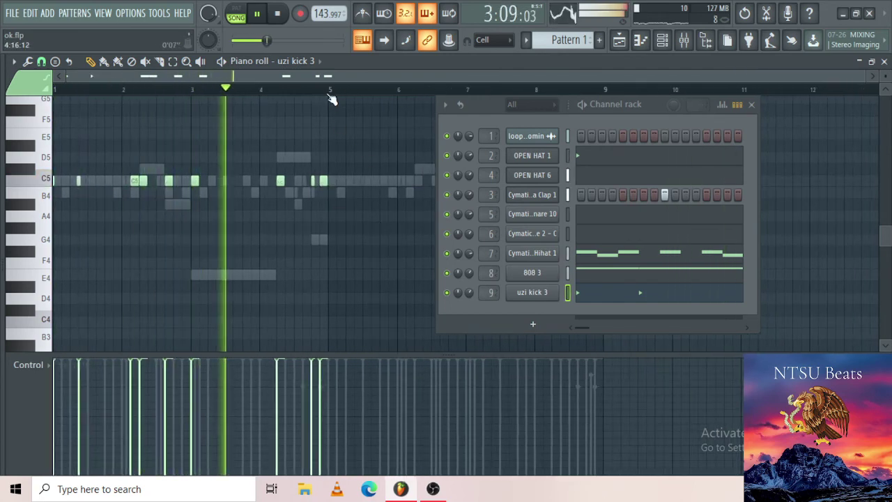
Duplicate uzi kick 3's notes from bars 1 to 4 into bars 5 to 8, and clear the selection
drag(328, 90, 52, 110)
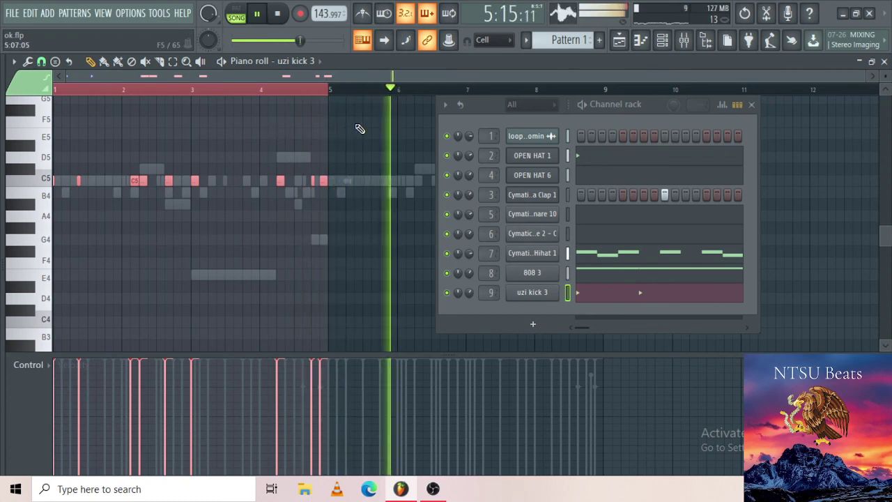
key(ctrl+b)
click(751, 103)
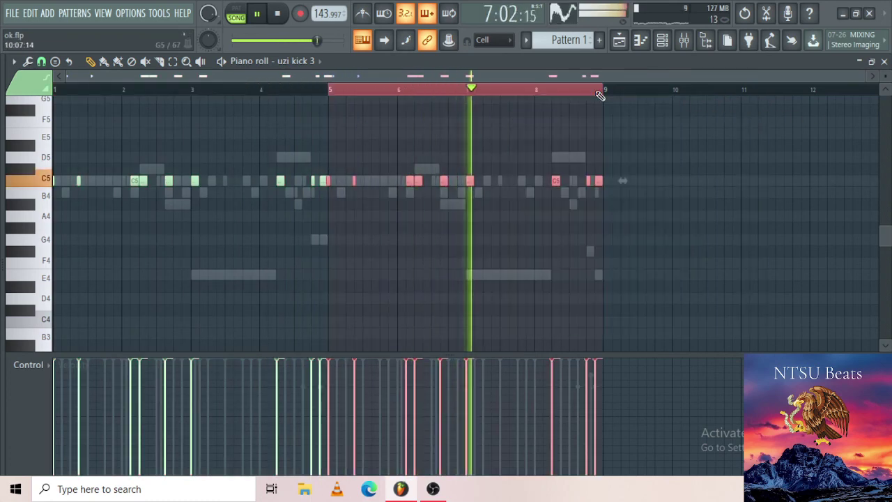
click(566, 101)
Delete the kick notes at bar 4 step 13, bar 5 step 7, bar 6 step 3 and bar 8 step 13
scroll(321, 204, up, 3)
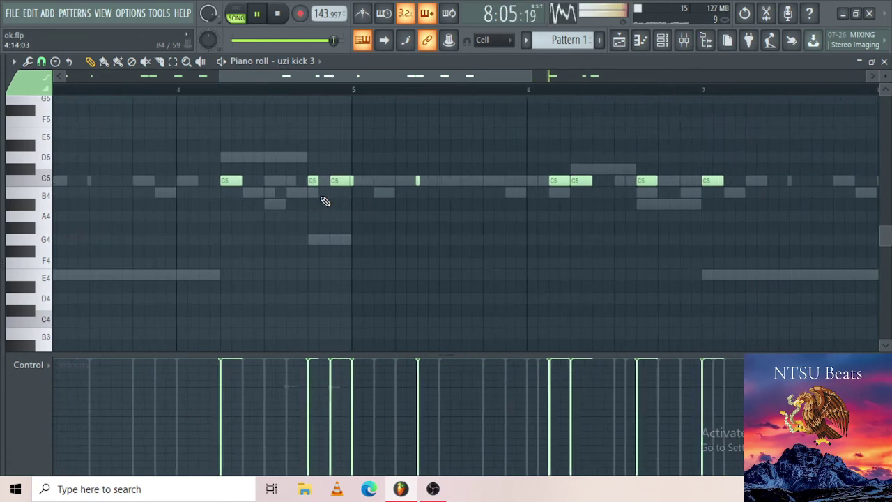
scroll(477, 216, down, 3)
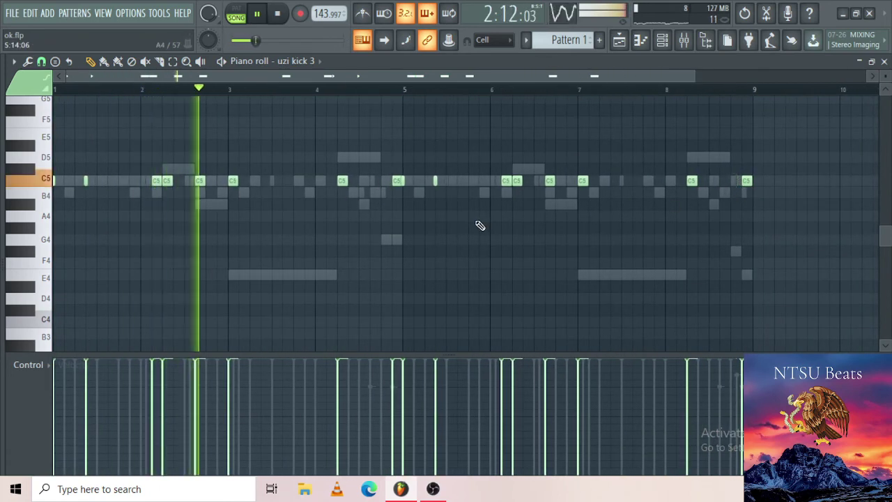
scroll(699, 205, down, 1)
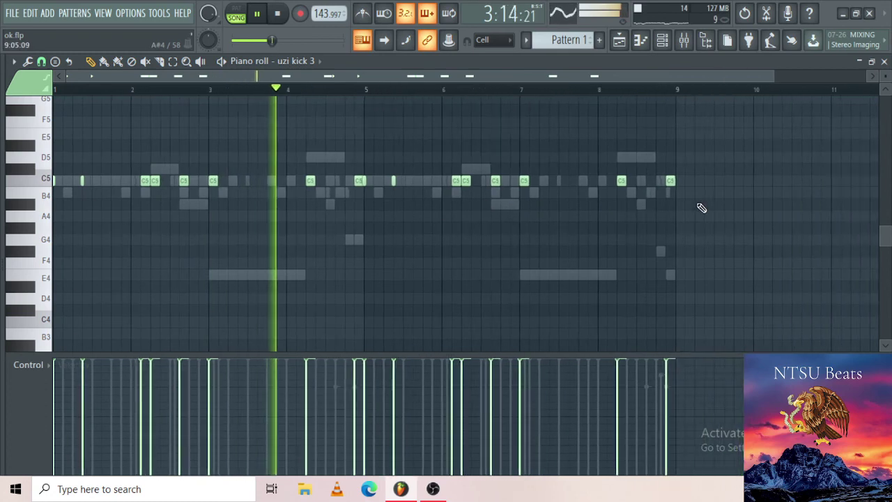
scroll(557, 203, up, 1)
scroll(368, 183, up, 1)
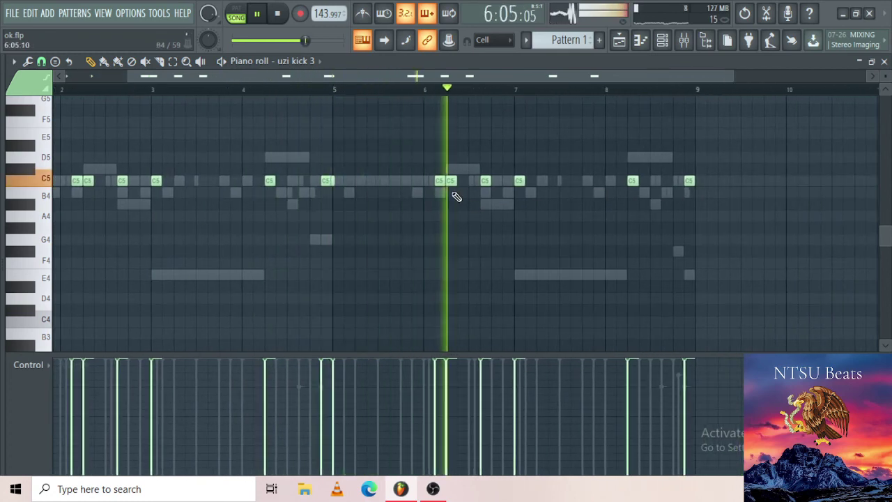
right_click(444, 183)
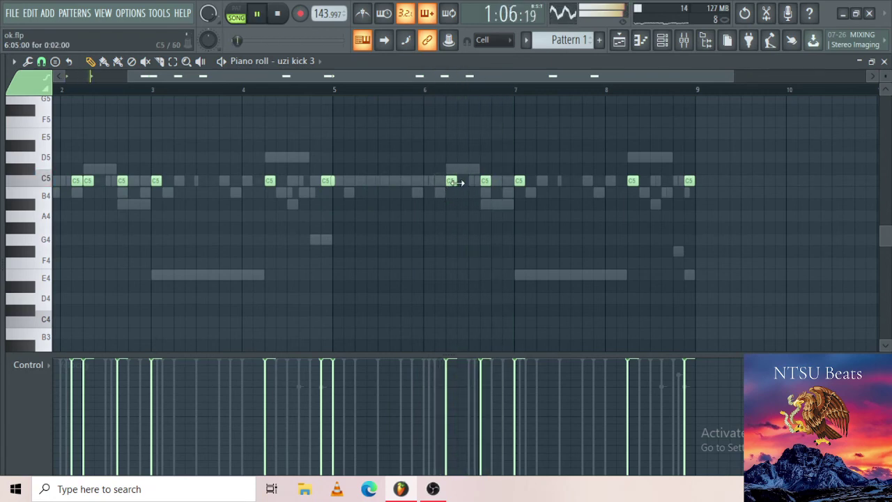
scroll(471, 194, down, 2)
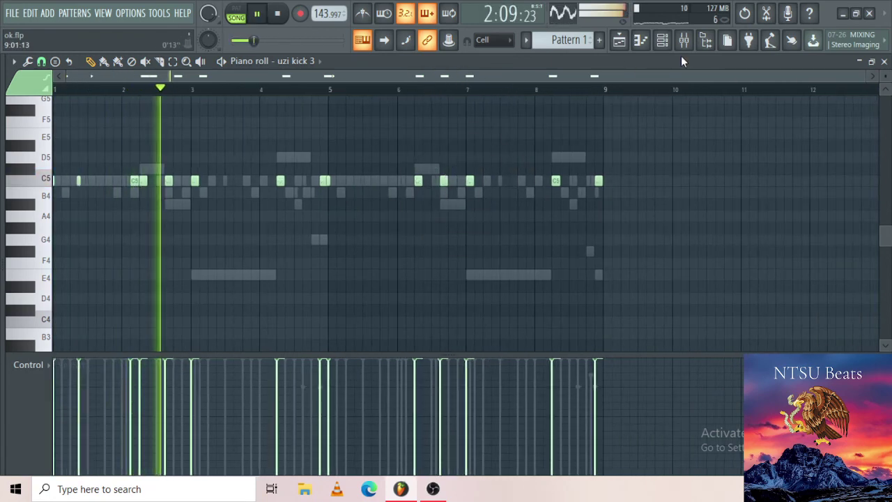
Remove the kick on bar 4 step 15, and replace the 808's two G4 notes in bar 4 with a four-step G4 on step 13
click(665, 41)
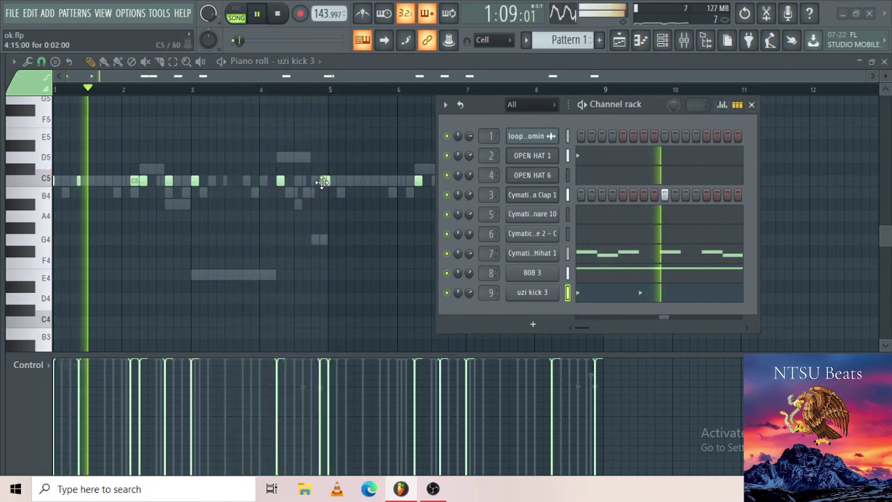
right_click(533, 272)
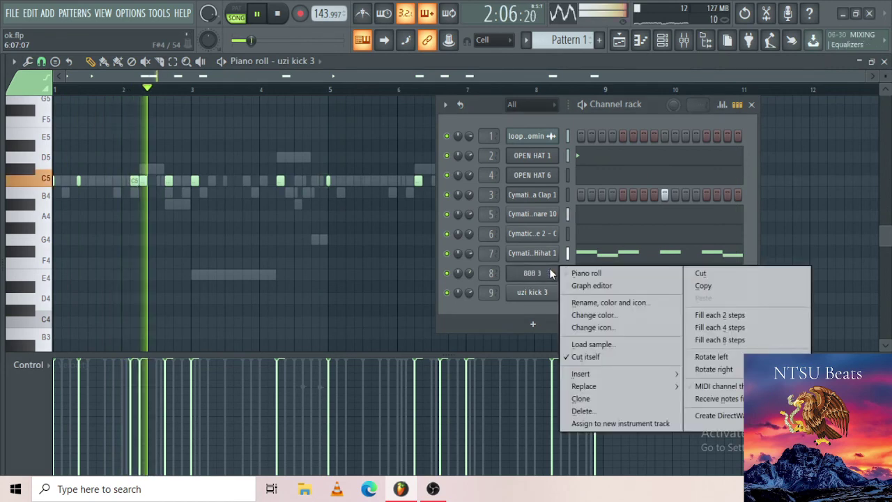
click(582, 273)
right_click(322, 240)
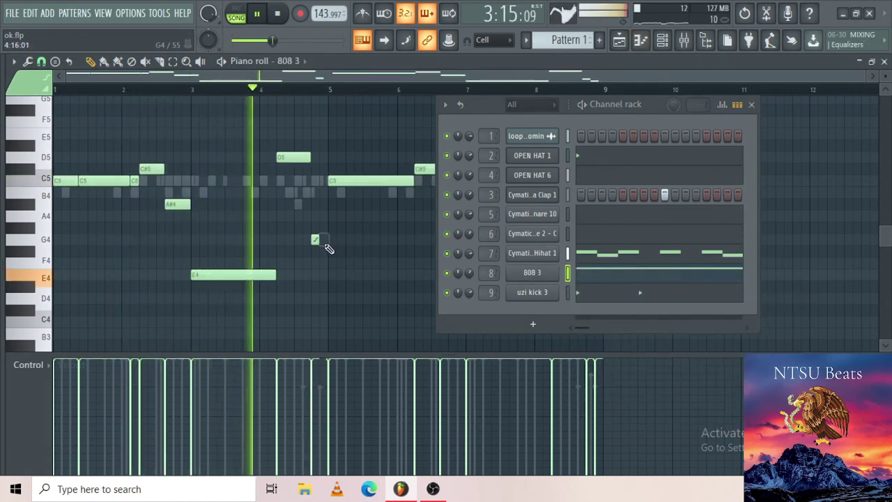
drag(319, 240, 327, 241)
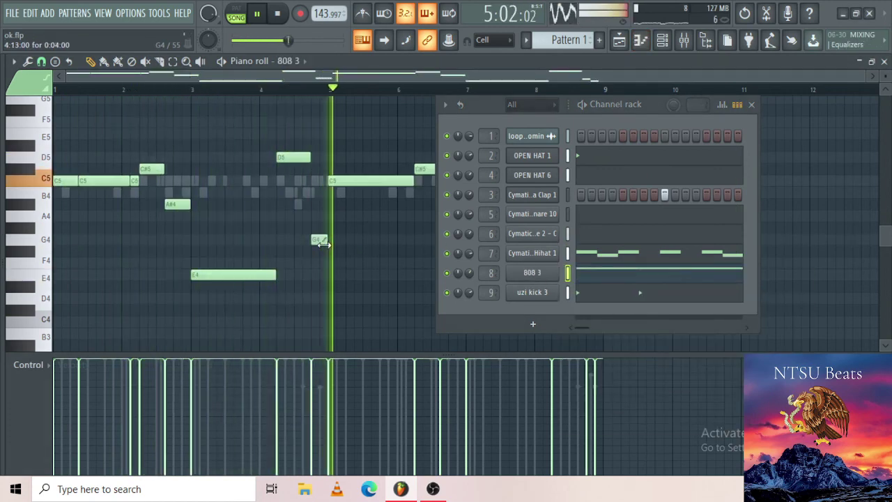
Delete the 808's short E4 note at the end of bar 8 and extend the F#4 before it to the bar's end
click(751, 104)
scroll(615, 280, up, 1)
scroll(615, 280, up, 2)
right_click(543, 275)
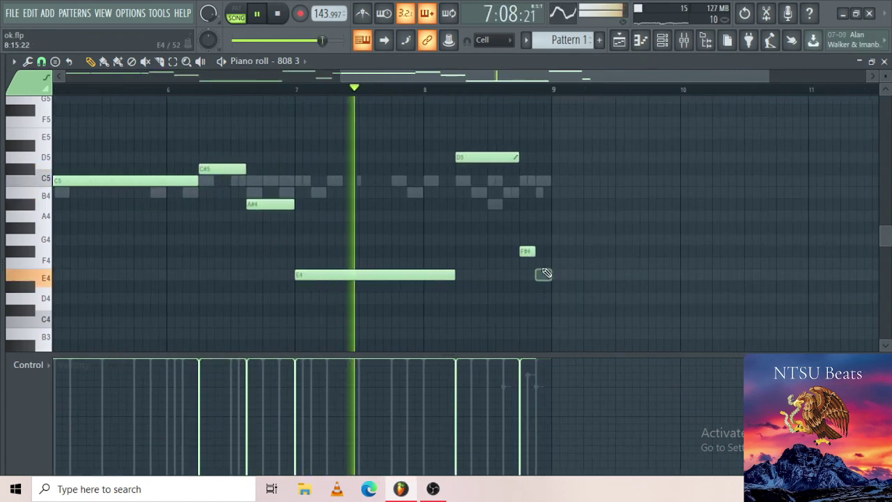
drag(541, 253, 552, 256)
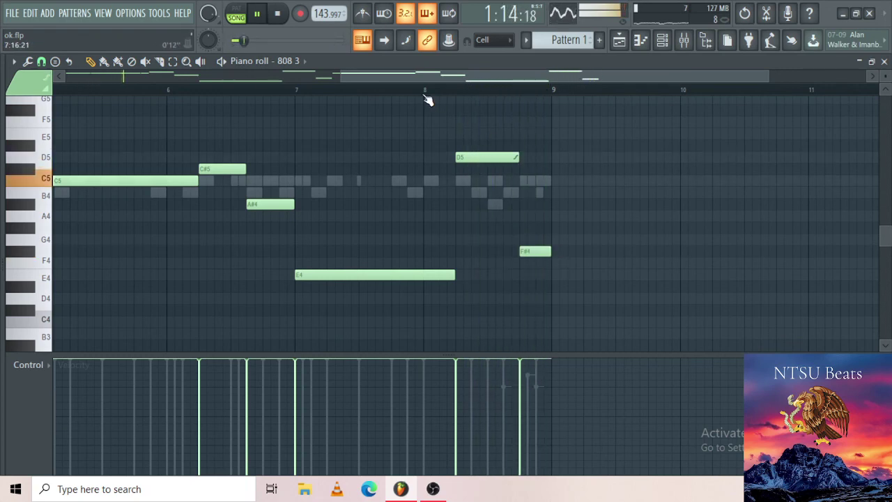
click(425, 97)
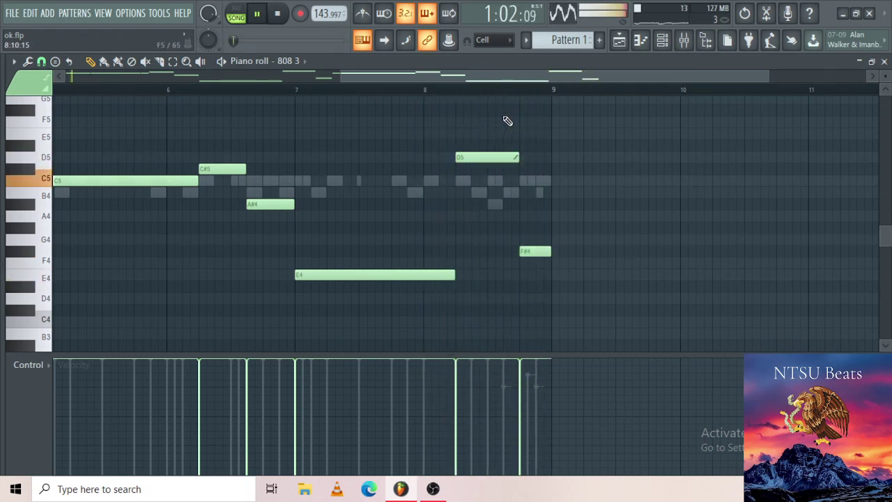
In uzi kick 3's piano roll, move the last C5 note of bar 8 to step 13, where the 808's F#4 starts
click(640, 39)
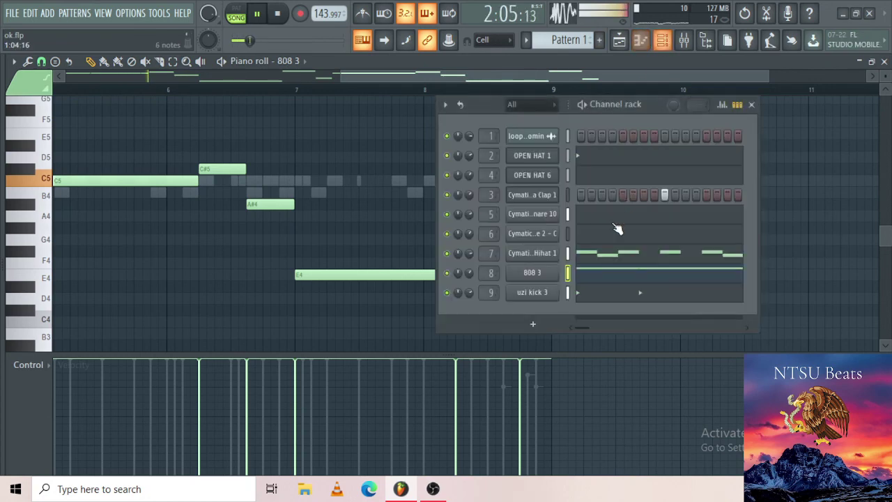
right_click(562, 288)
click(566, 289)
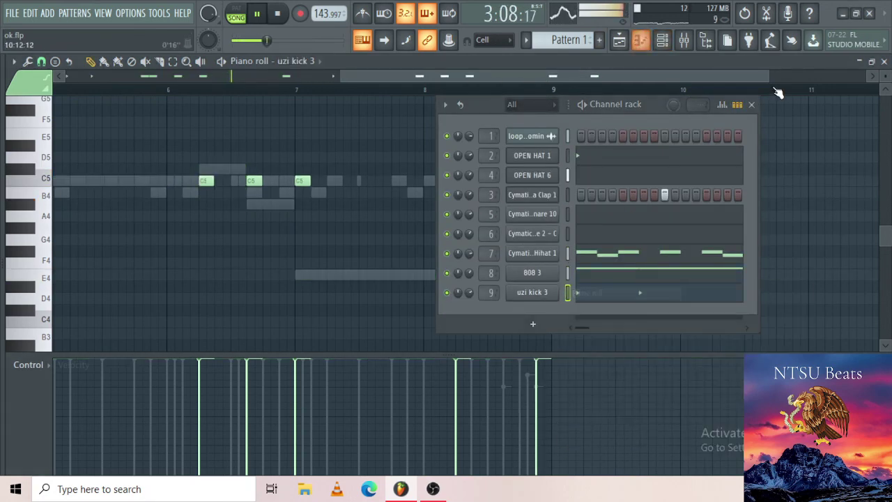
click(750, 106)
scroll(477, 220, down, 4)
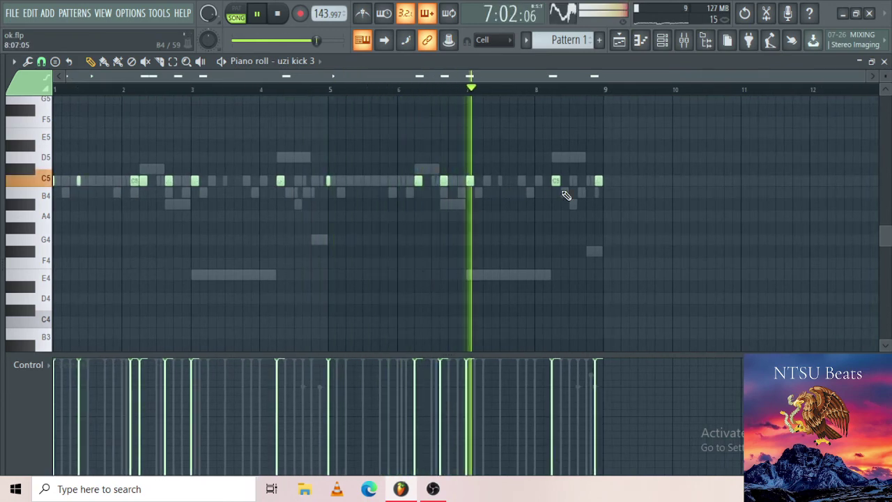
scroll(578, 193, up, 4)
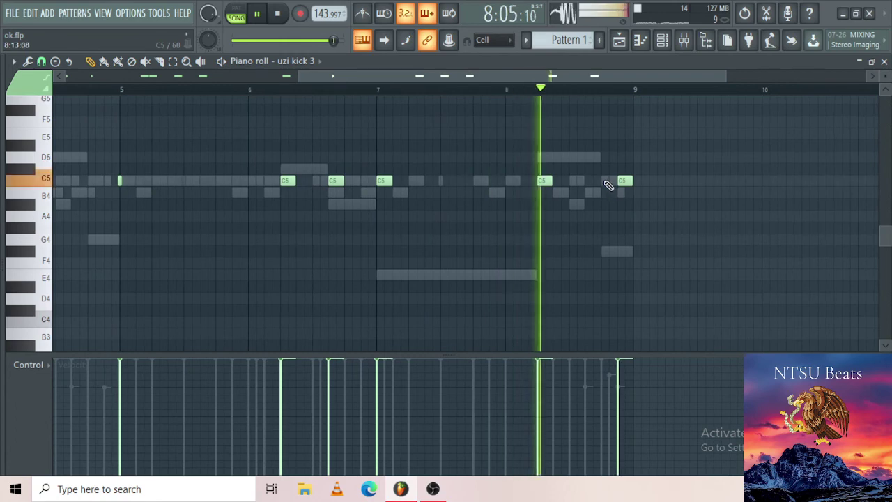
drag(624, 182, 601, 182)
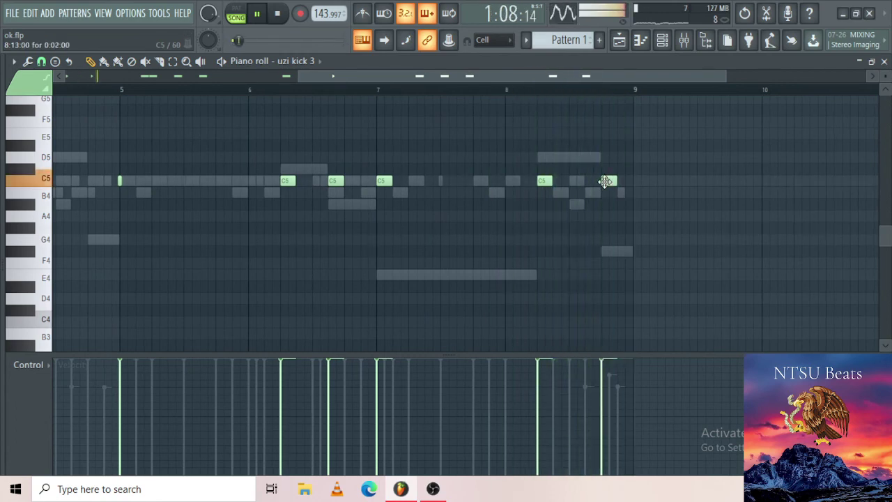
scroll(615, 198, down, 4)
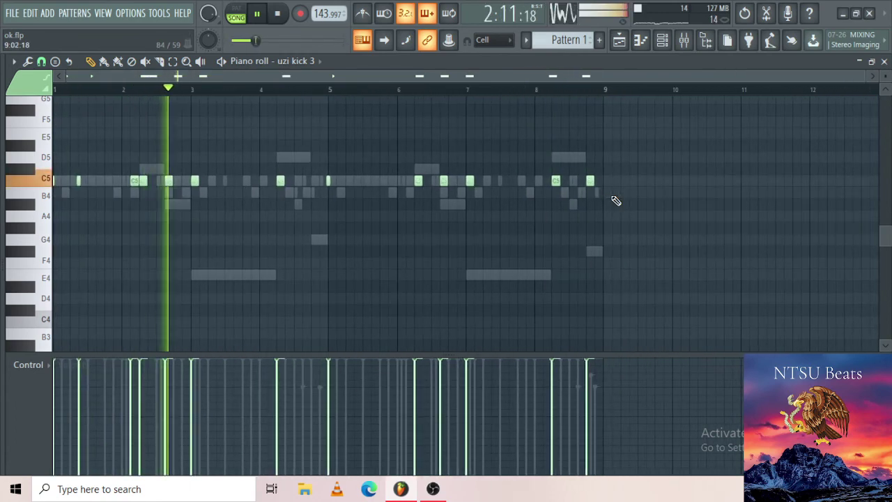
Check the beat's levels in the mixer alongside the channel rack, and save the project
click(662, 40)
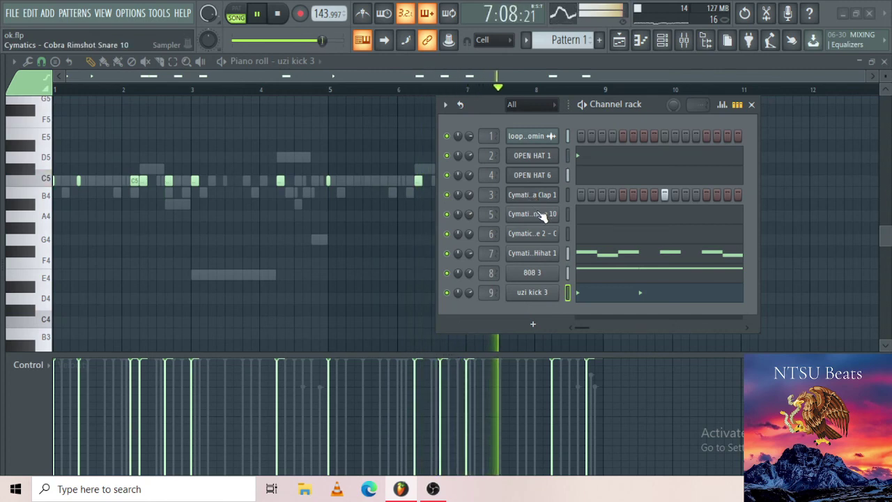
click(684, 41)
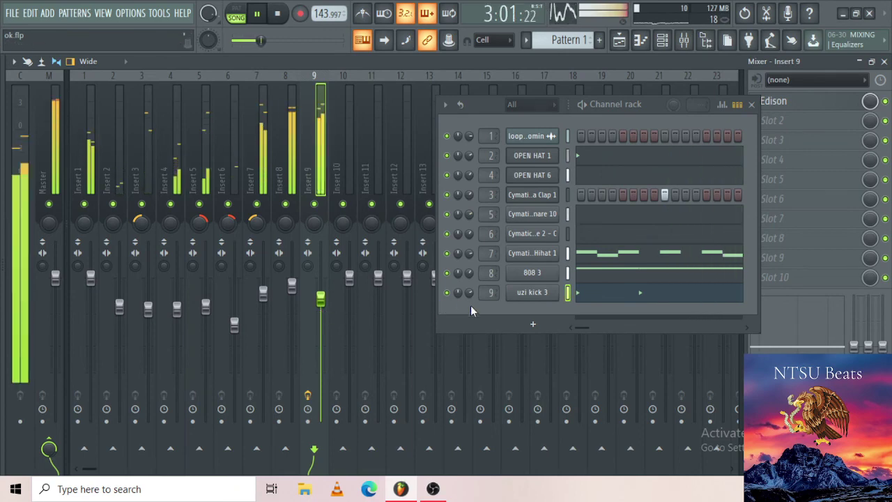
scroll(469, 292, down, 5)
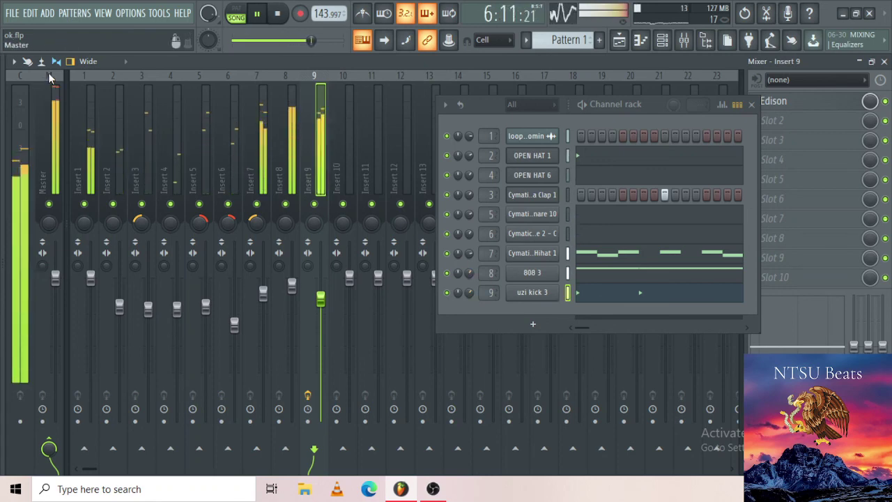
click(12, 13)
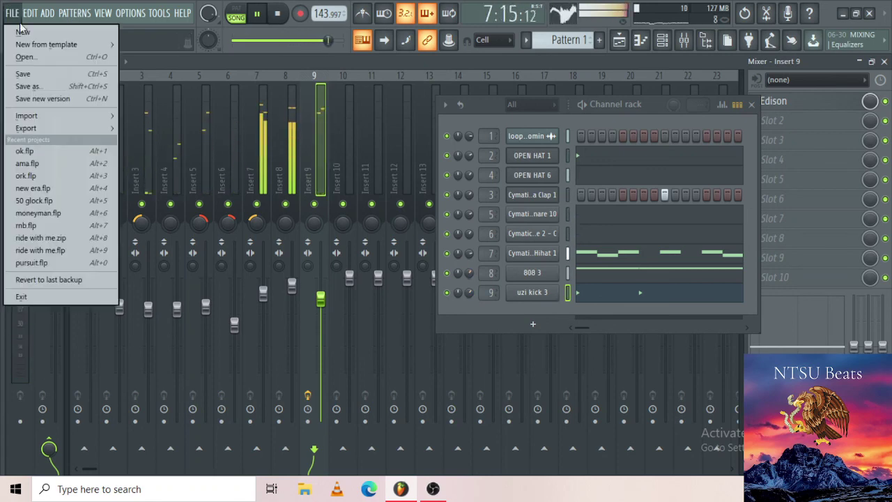
click(49, 71)
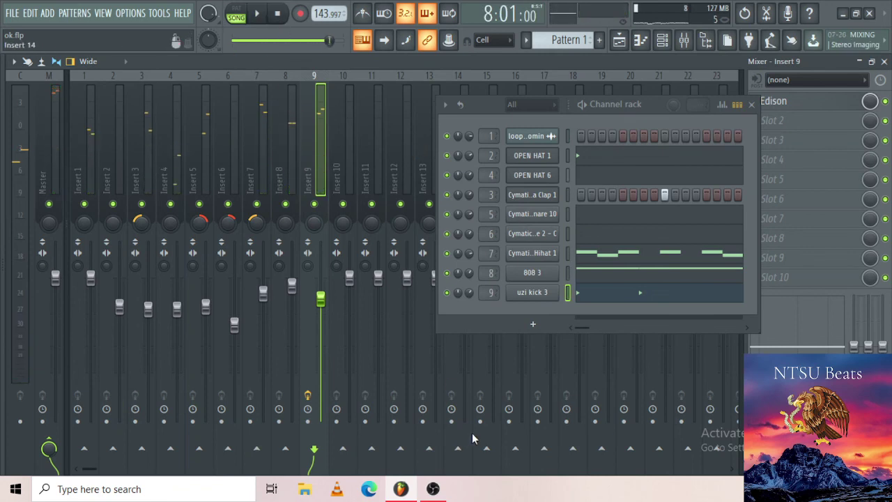
click(441, 488)
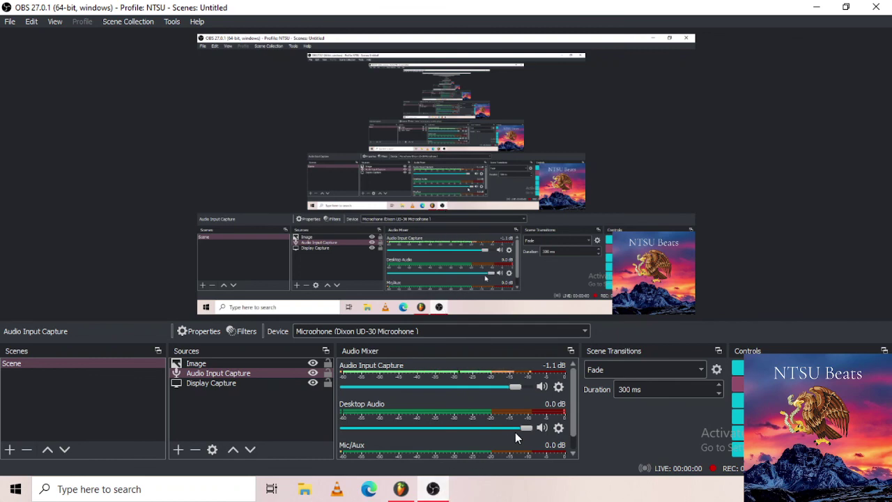
click(401, 488)
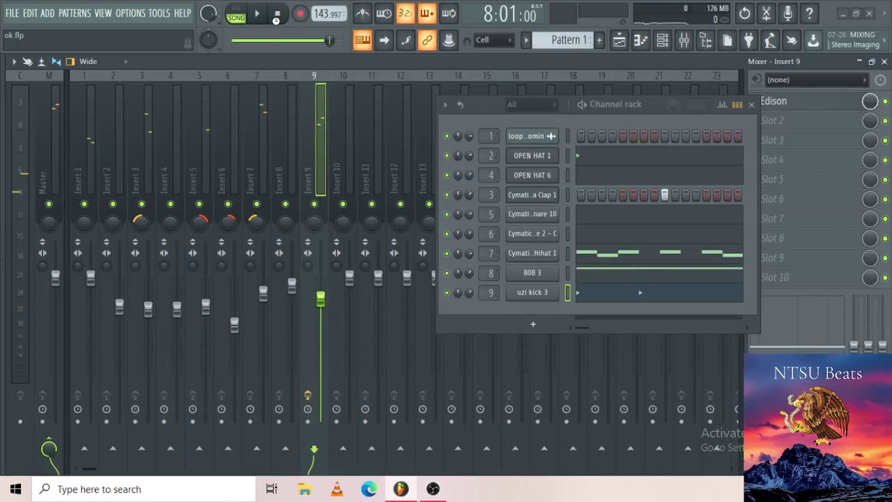
Play back the finished beat, stop playback, and switch to OBS
click(264, 18)
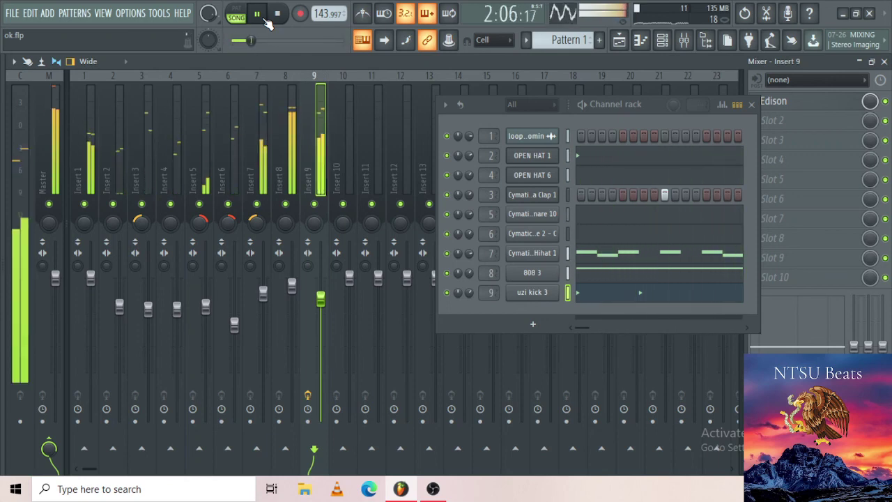
click(256, 14)
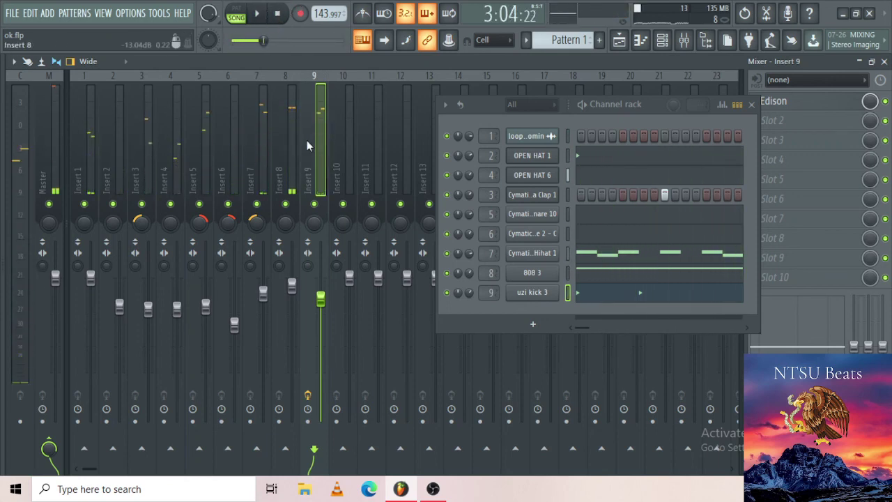
click(432, 489)
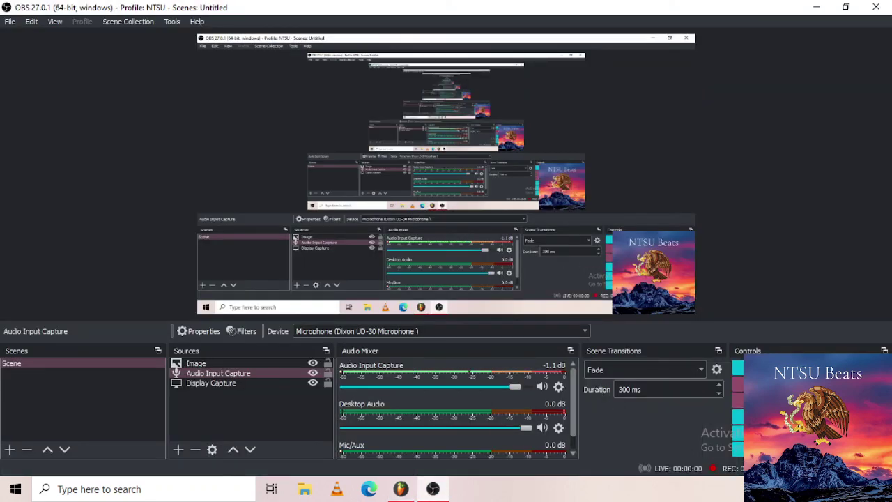